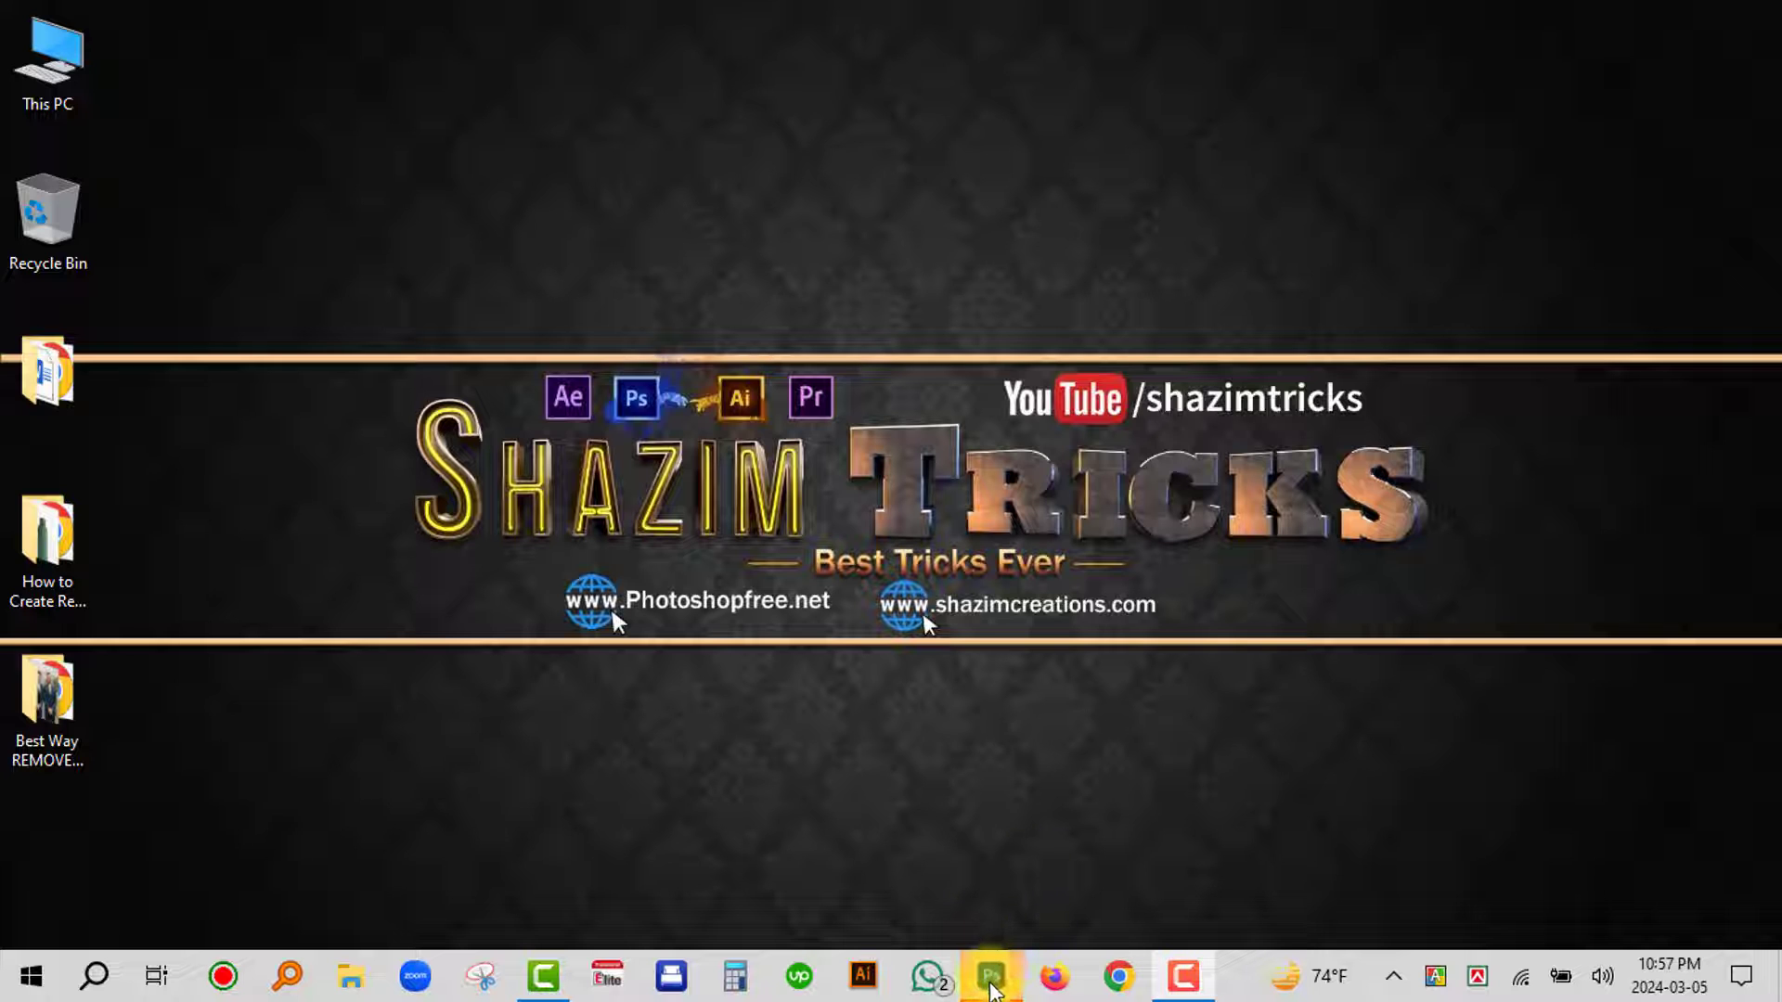
# Step: Open the green bottle photo and the wooden-floor photo as two separate documents
pyautogui.click(991, 983)
pyautogui.click(58, 13)
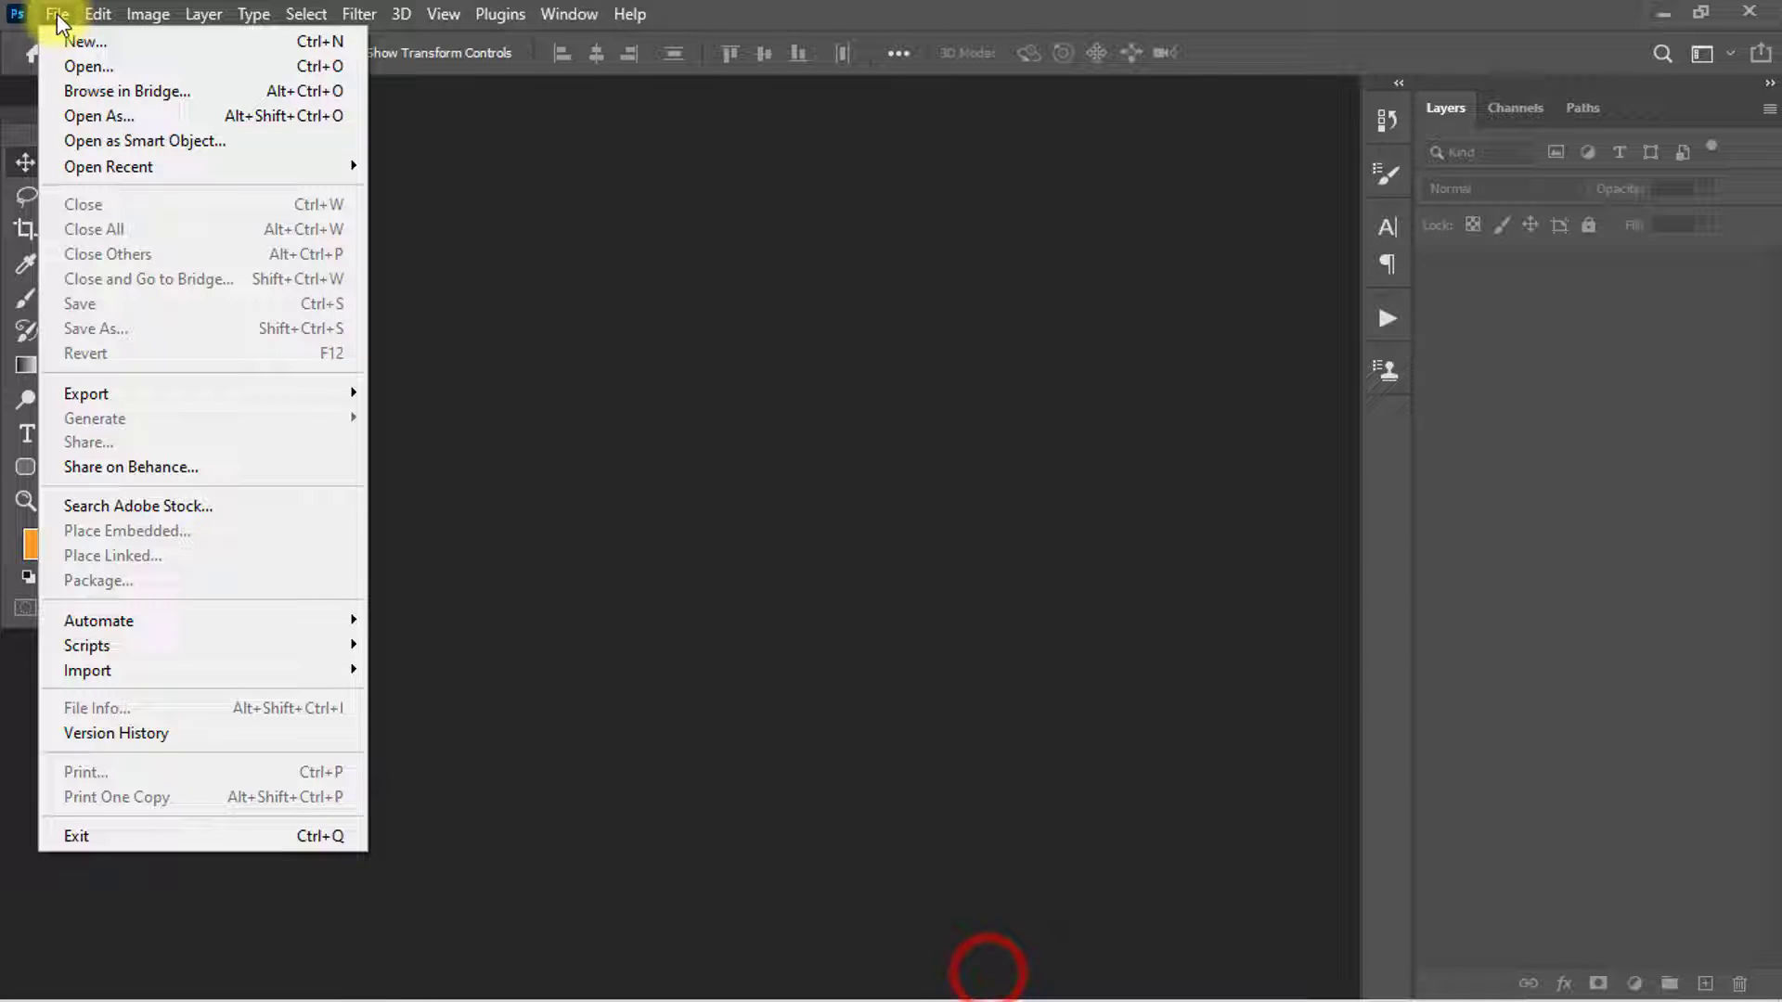
pyautogui.click(87, 64)
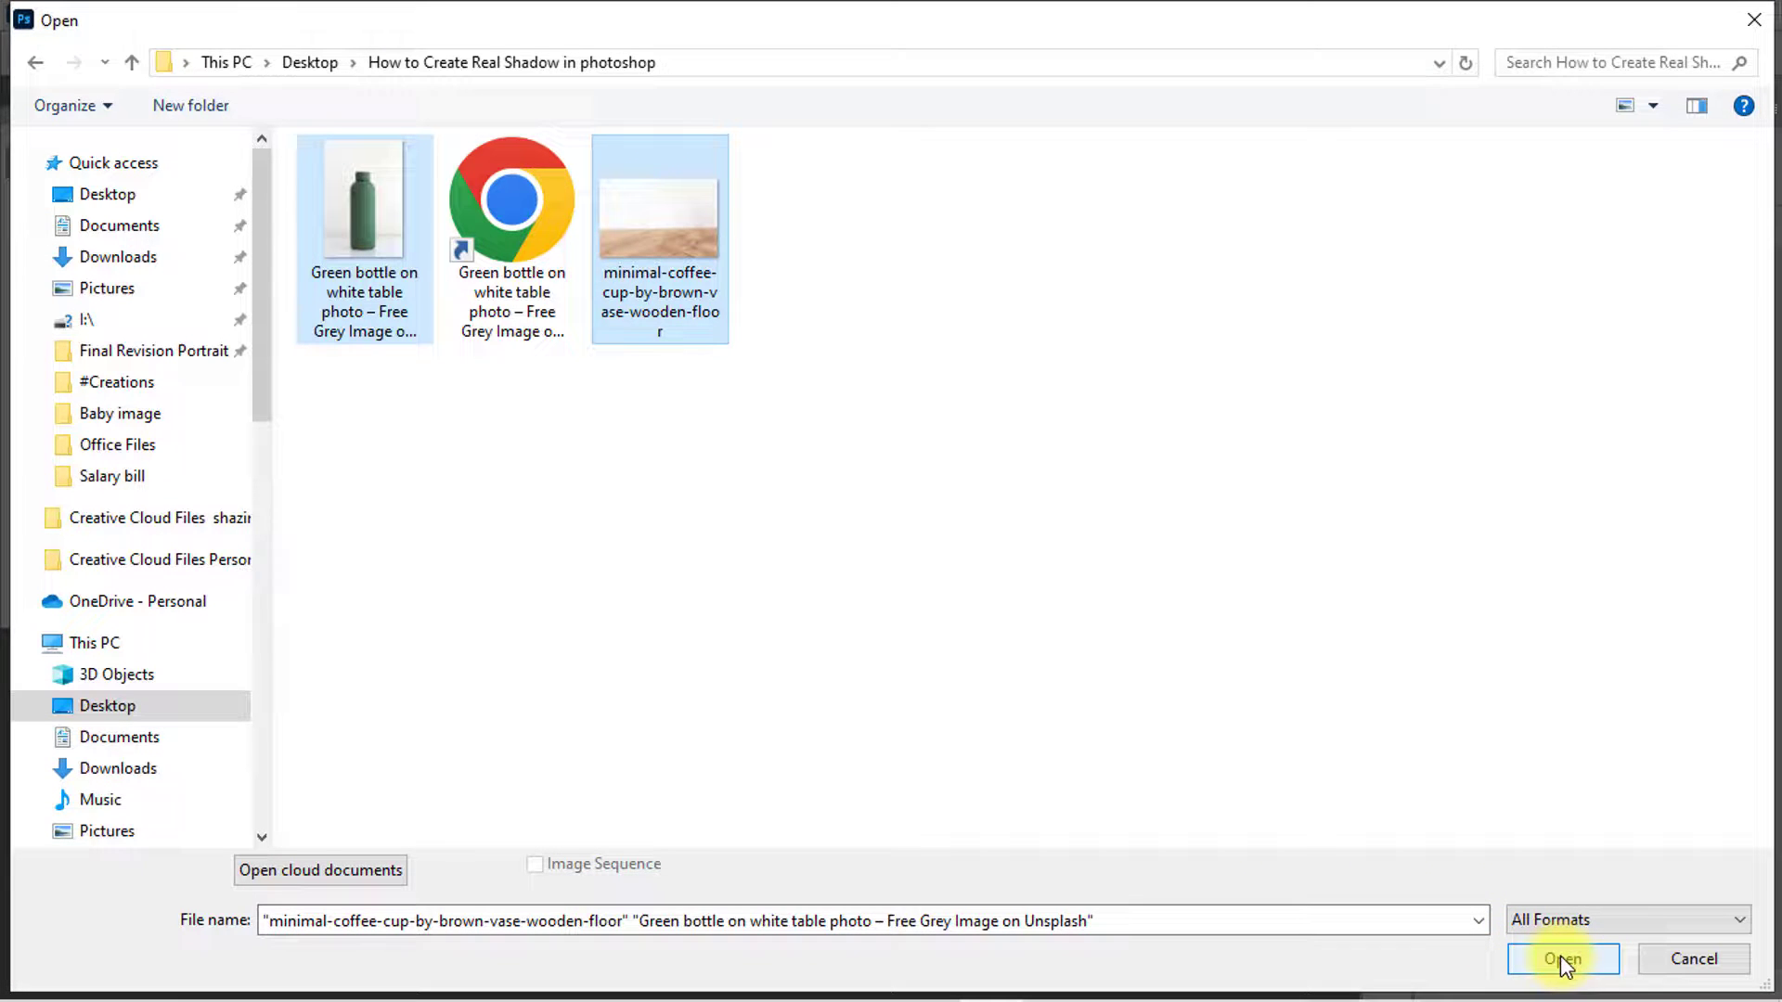
pyautogui.click(1553, 955)
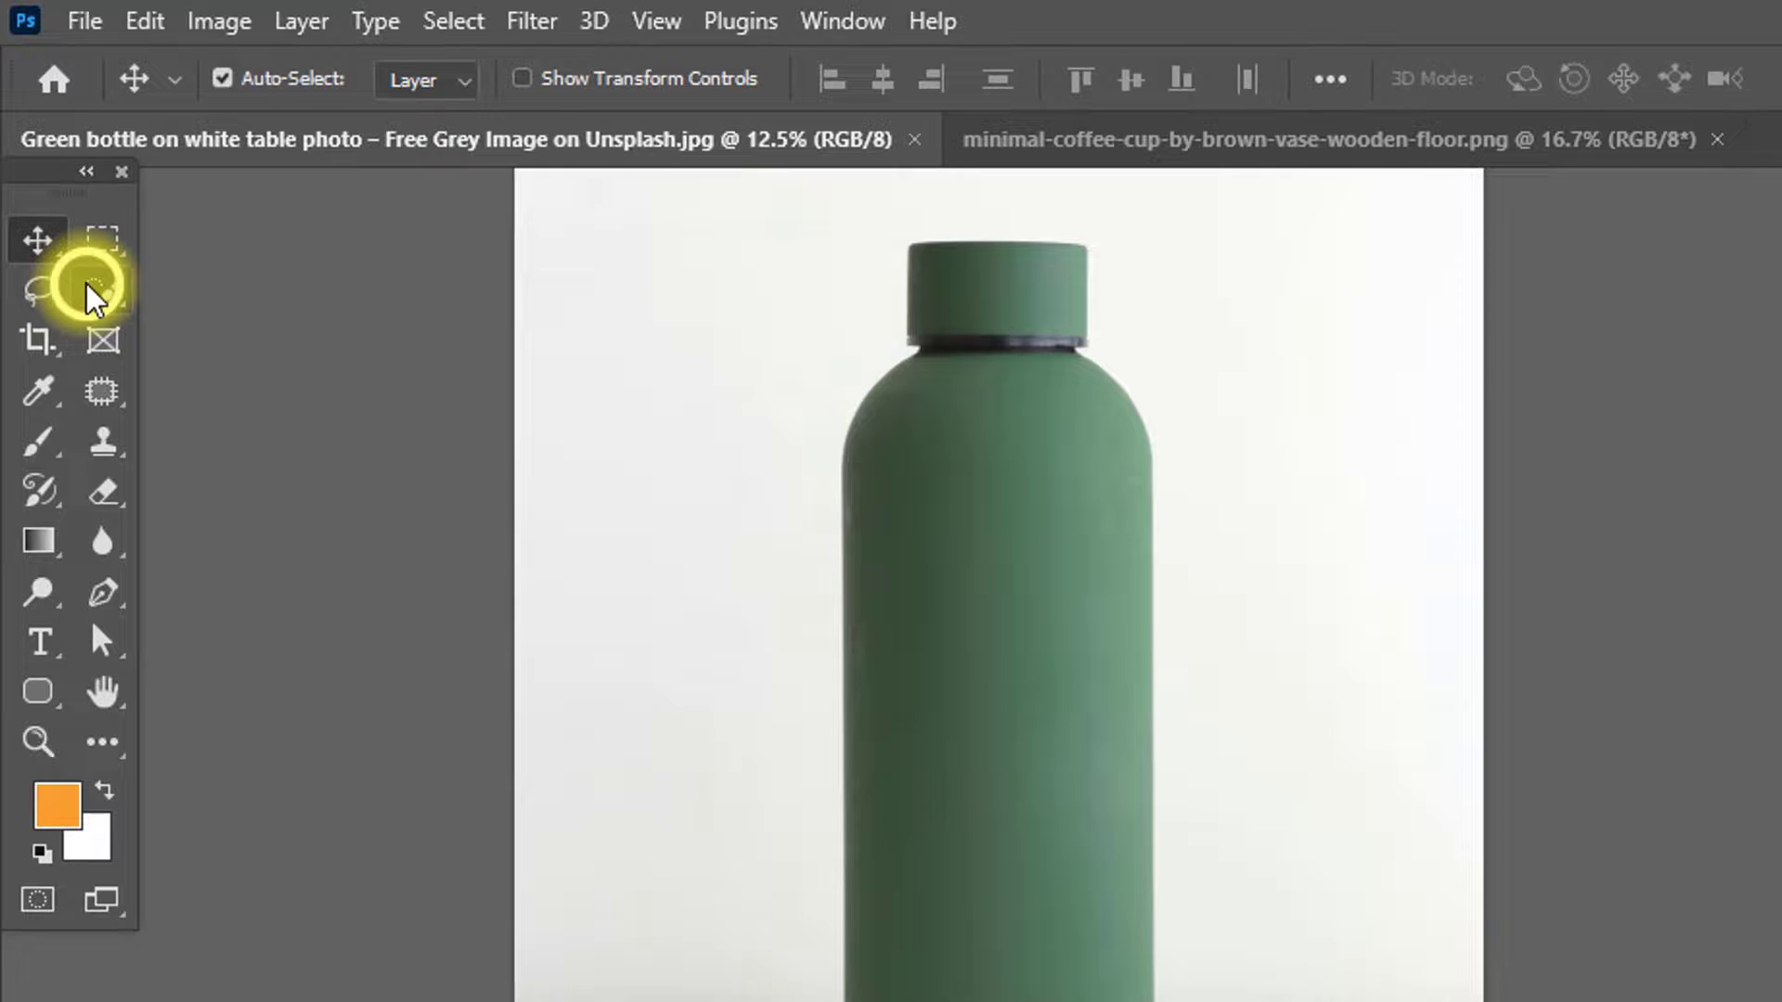
# Step: Quick-select the green bottle, adding and subtracting to tidy the edge at the neck ring
pyautogui.click(92, 296)
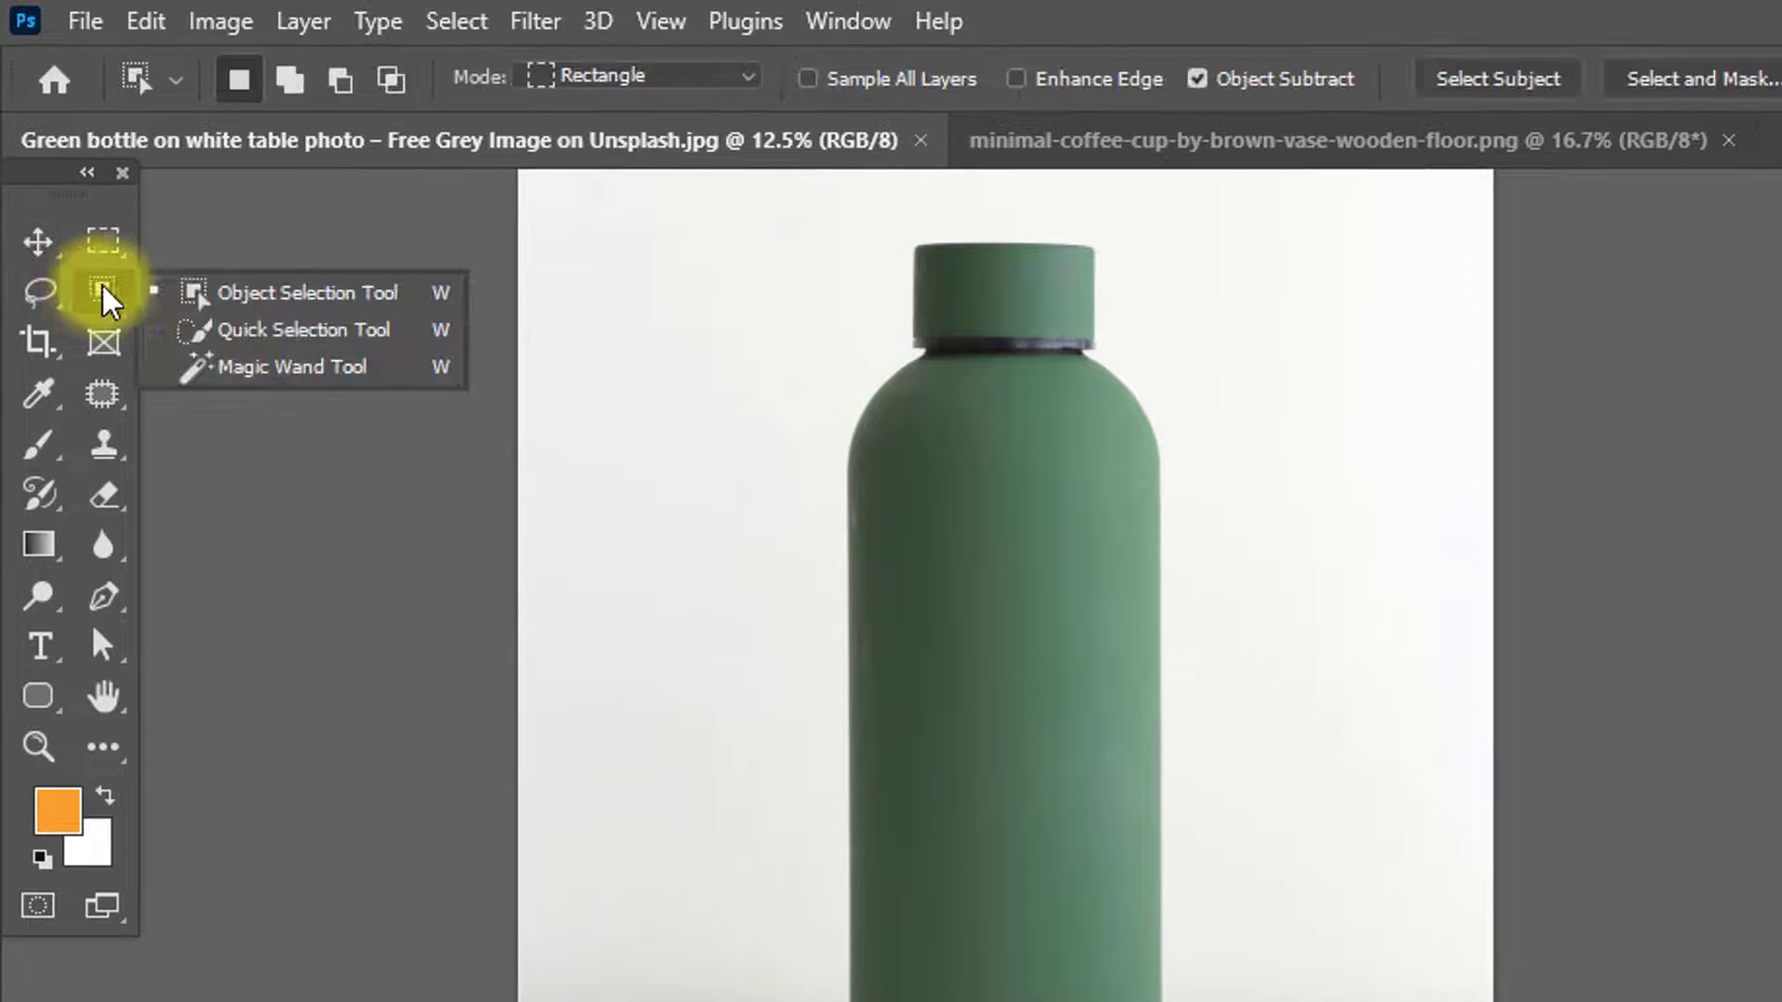
pyautogui.click(248, 331)
pyautogui.click(935, 279)
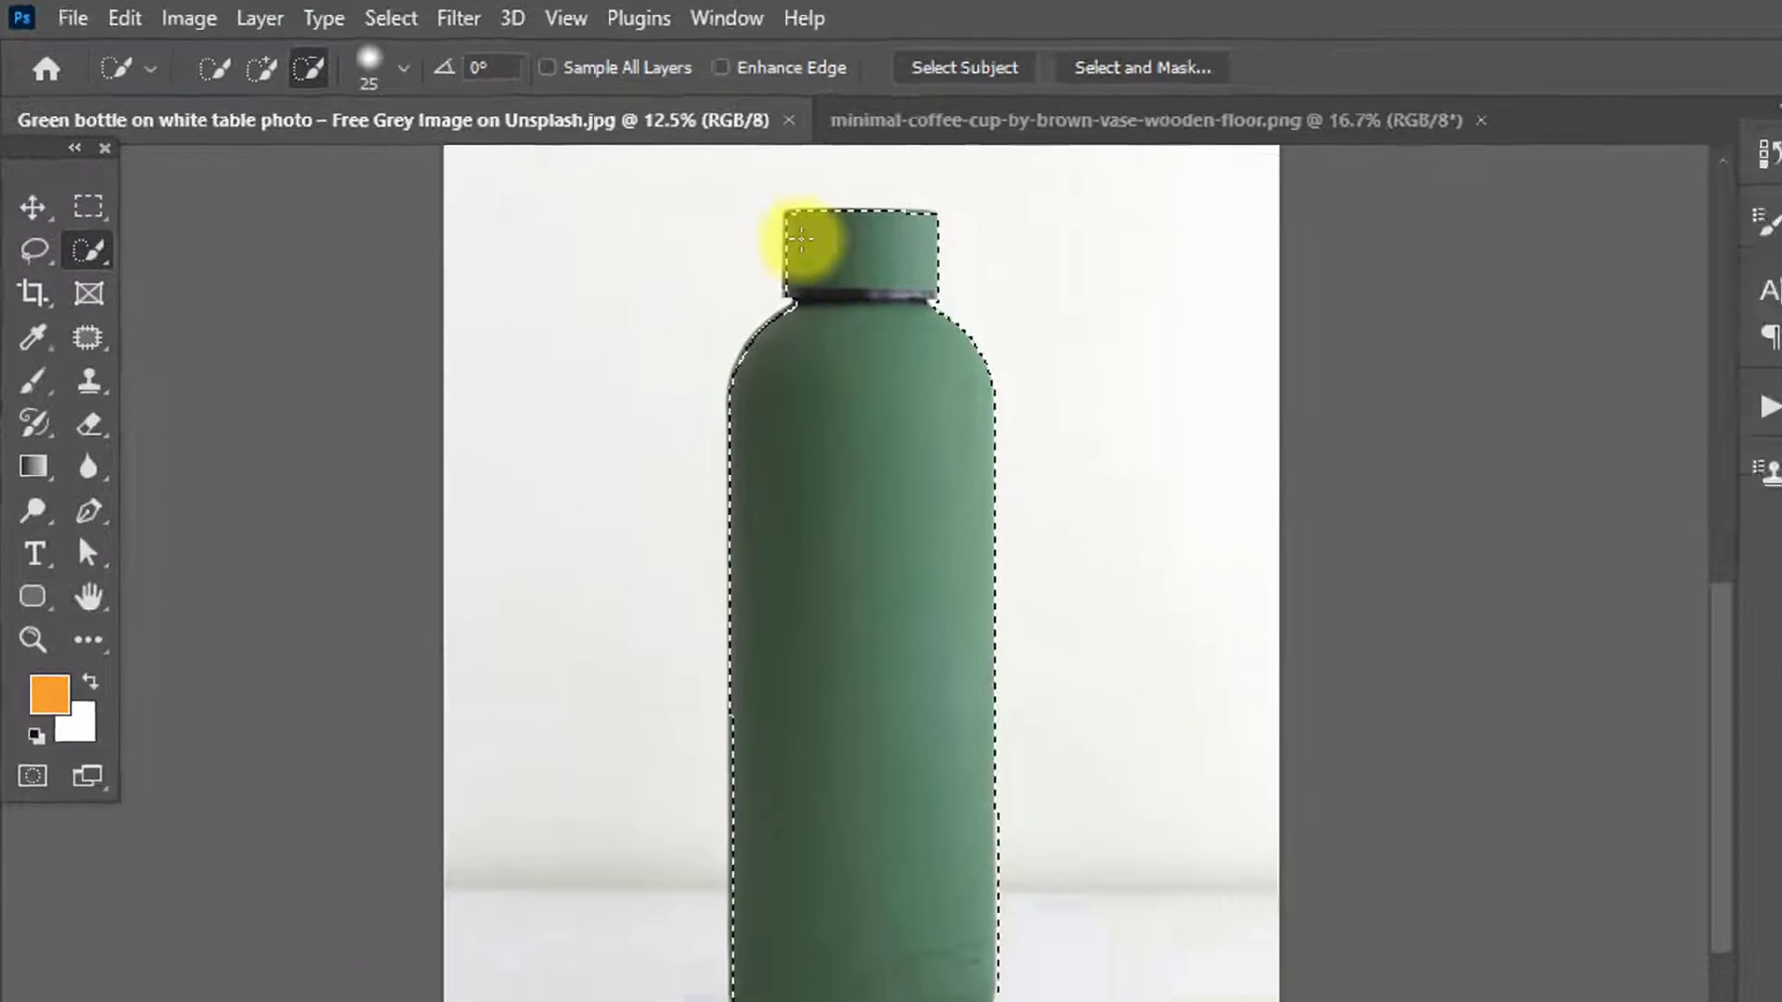
pyautogui.scroll(3, 584, 393)
pyautogui.moveTo(582, 393); pyautogui.dragTo(851, 373)
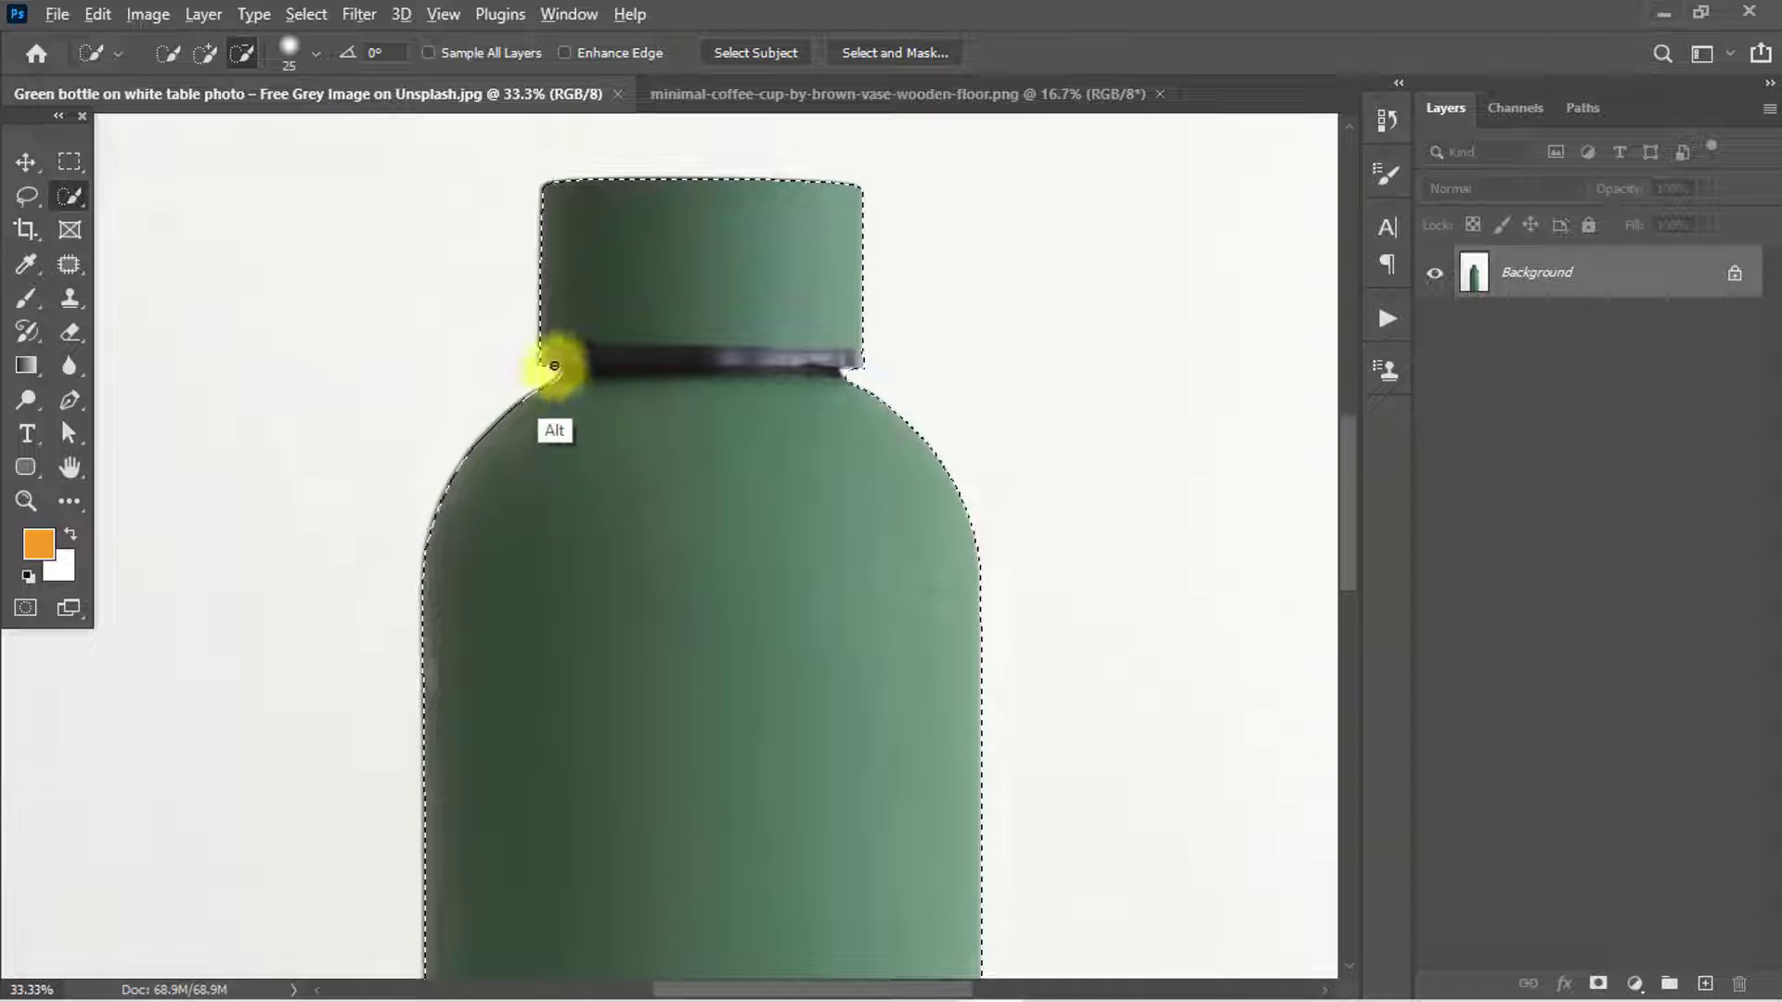
pyautogui.scroll(2, 851, 374)
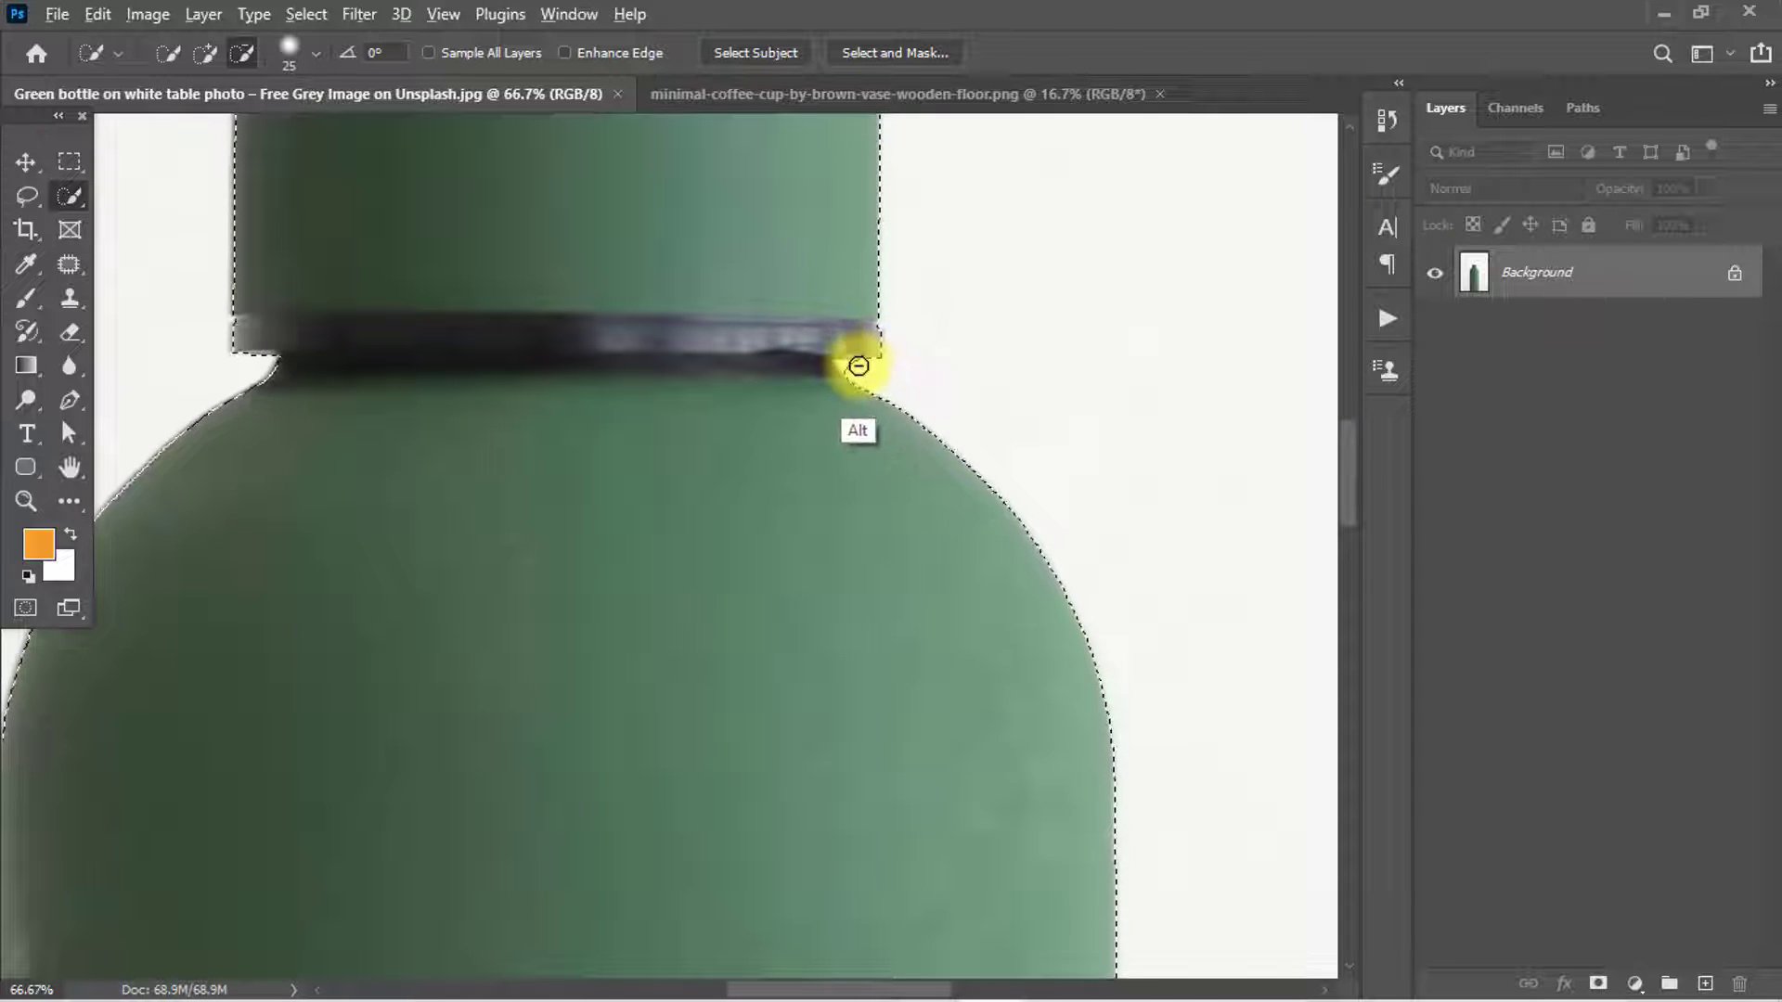
pyautogui.press('shift')
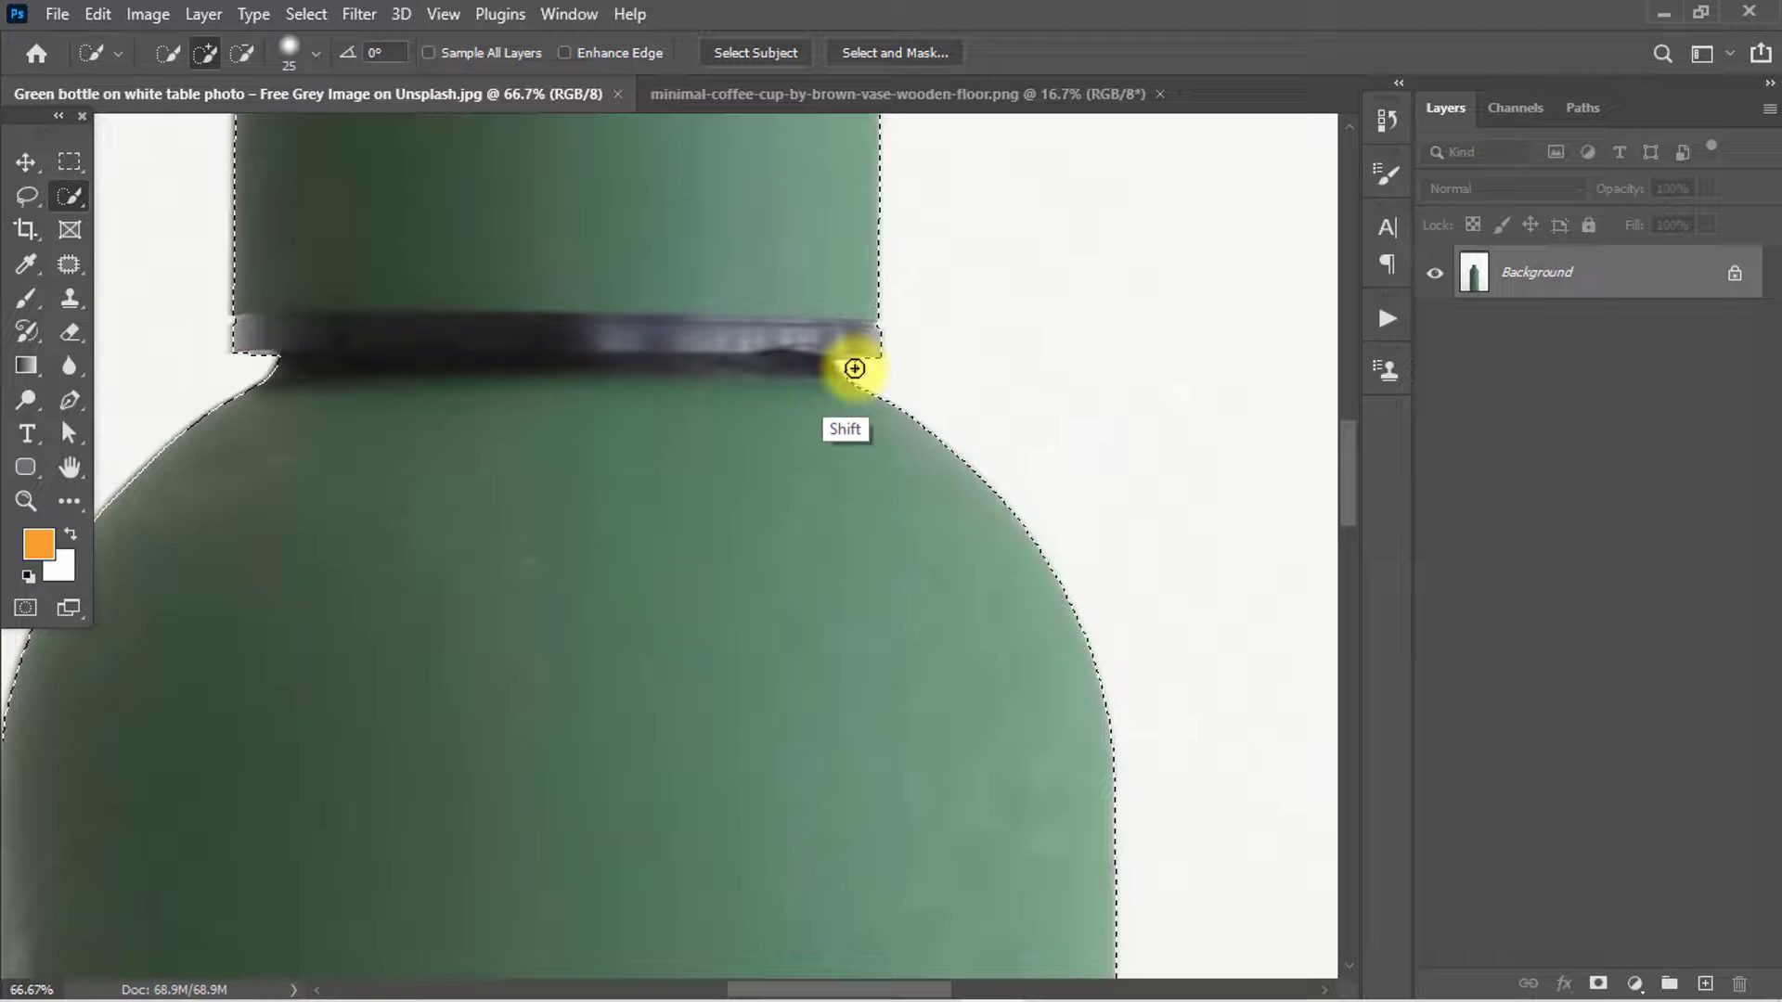
pyautogui.press('alt')
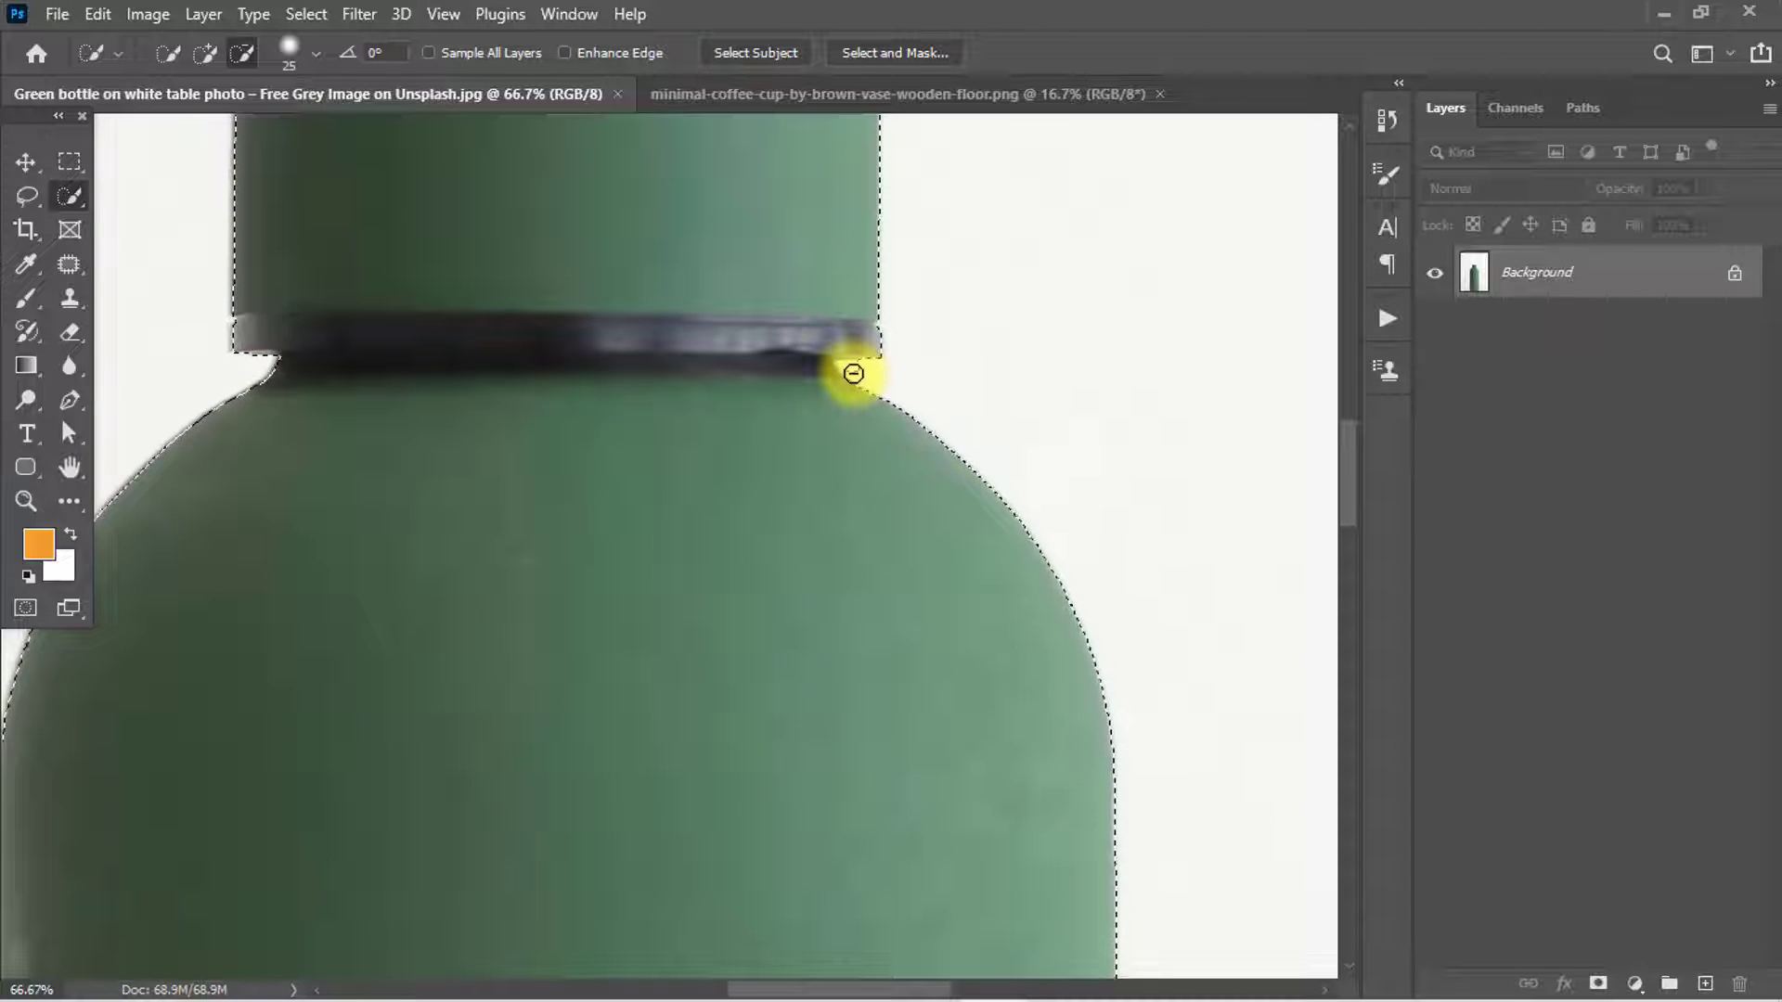
pyautogui.scroll(-4, 847, 370)
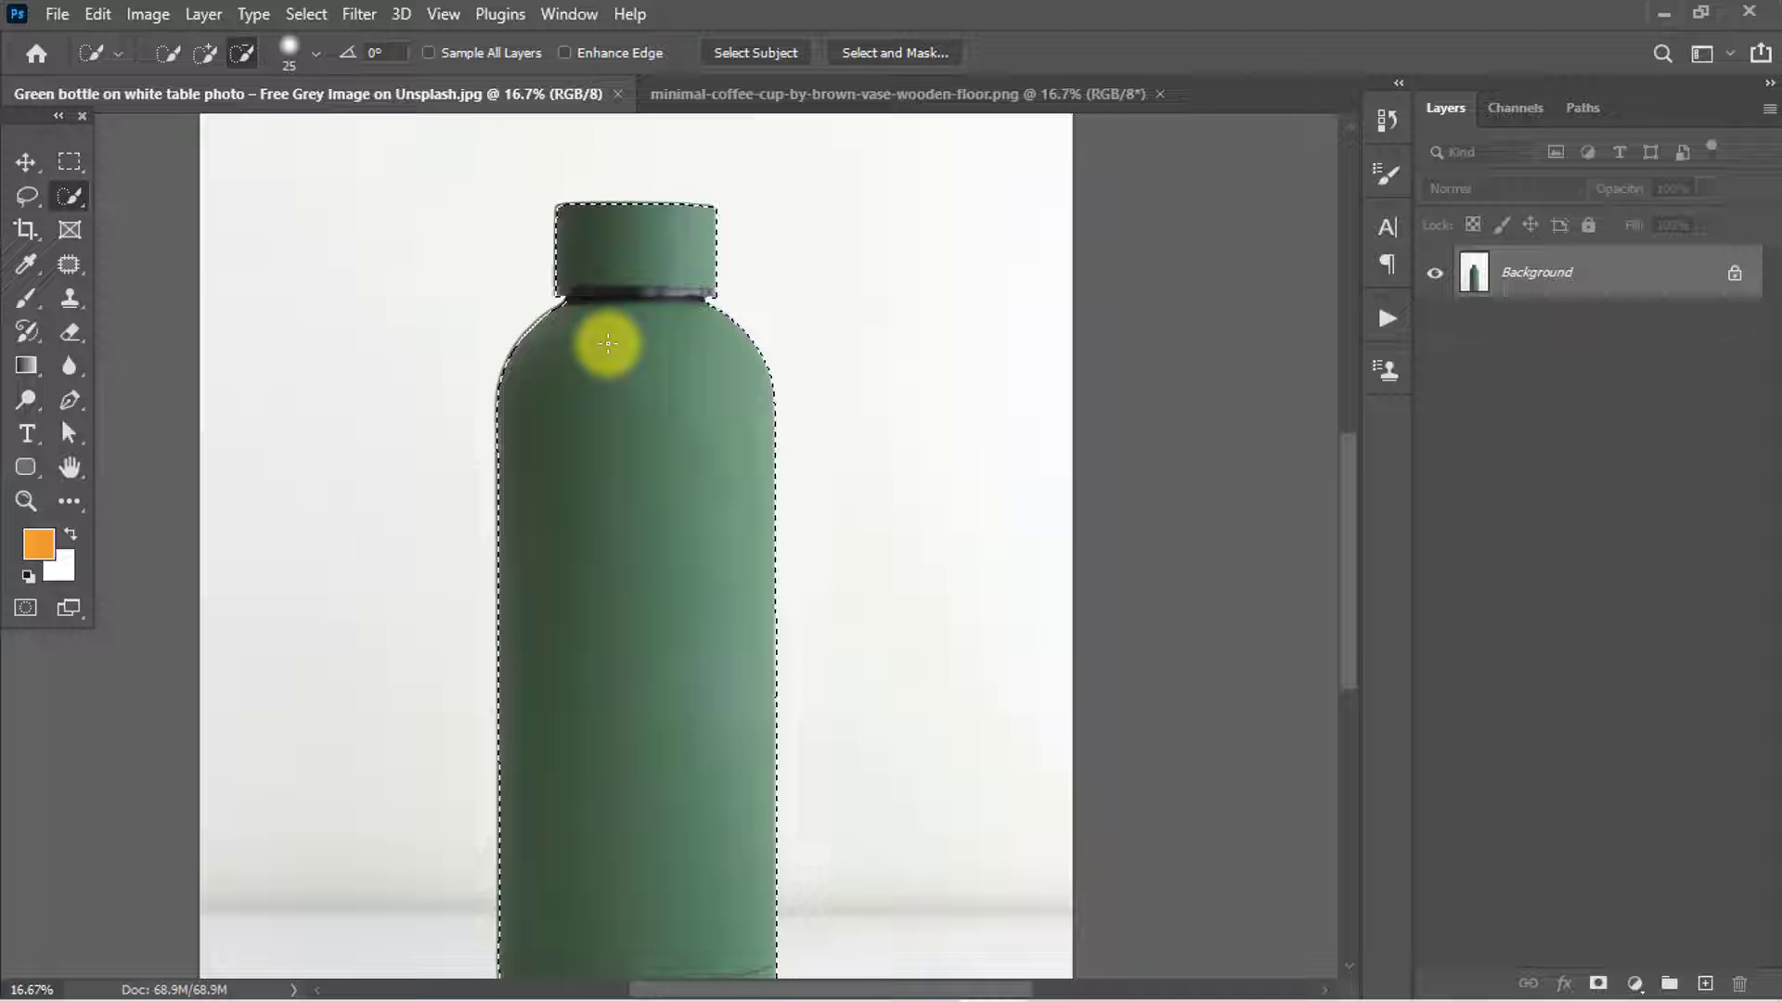
# Step: Switch to the Rectangular Marquee and check the 2 px selection feather
pyautogui.click(70, 162)
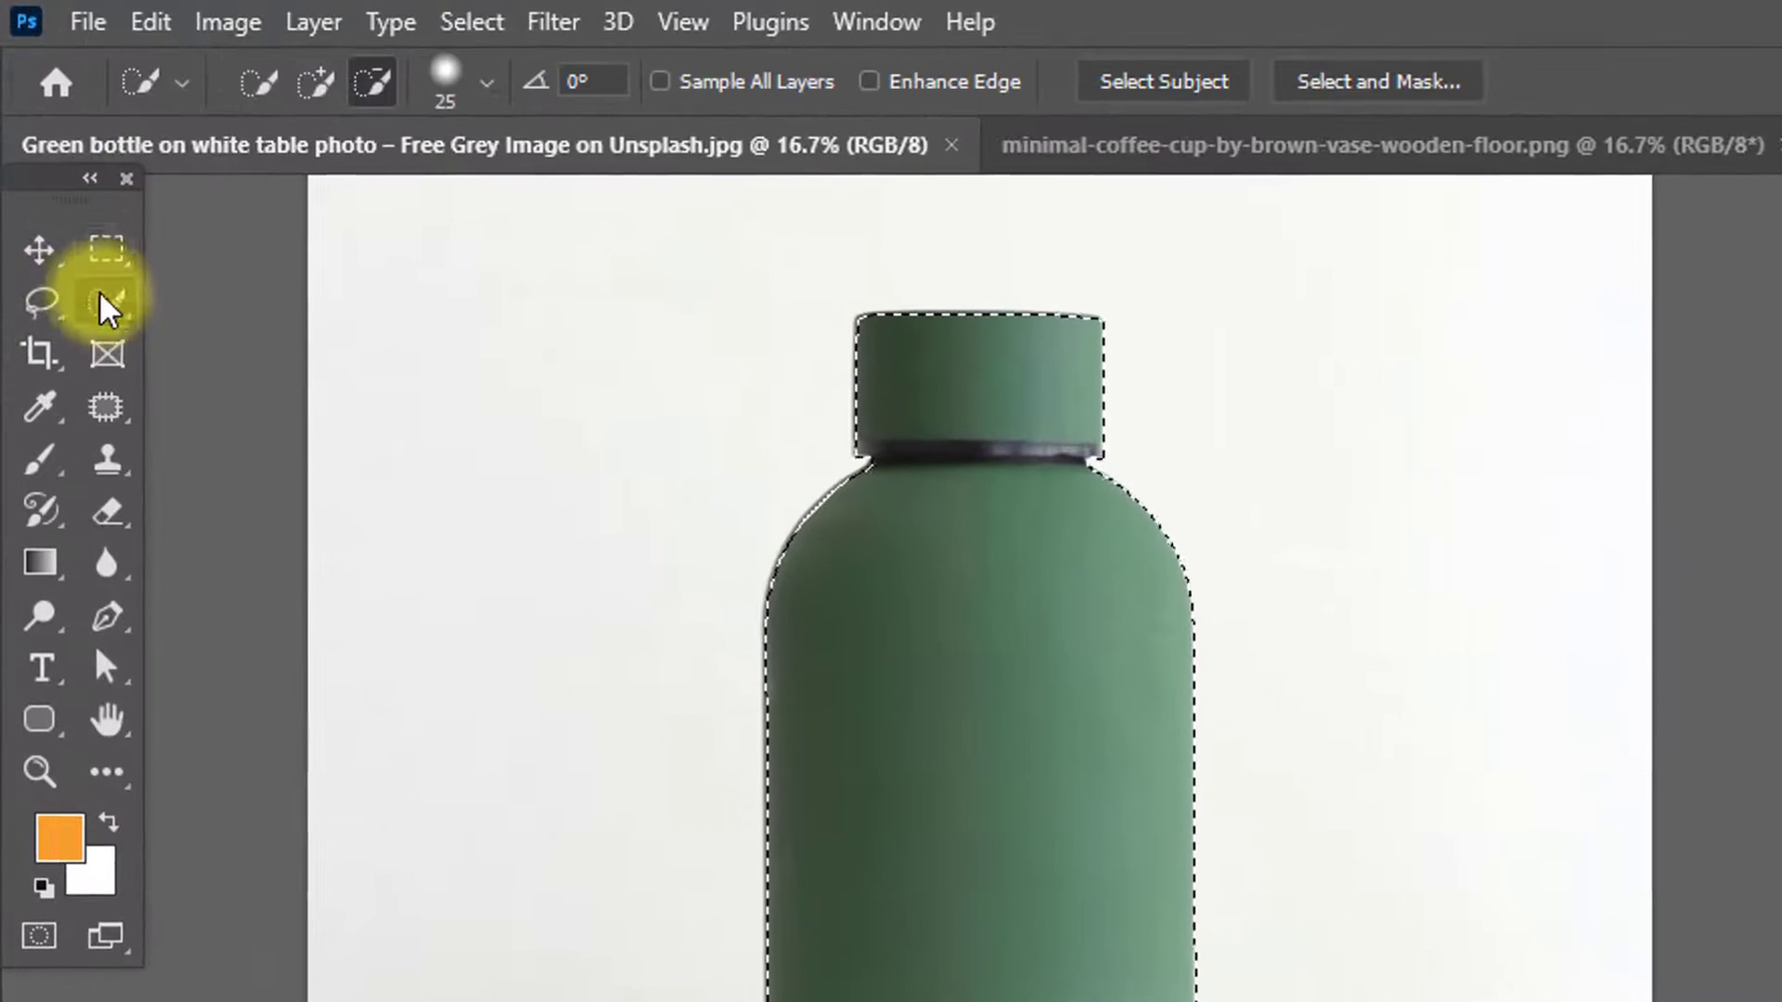
pyautogui.rightClick(83, 196)
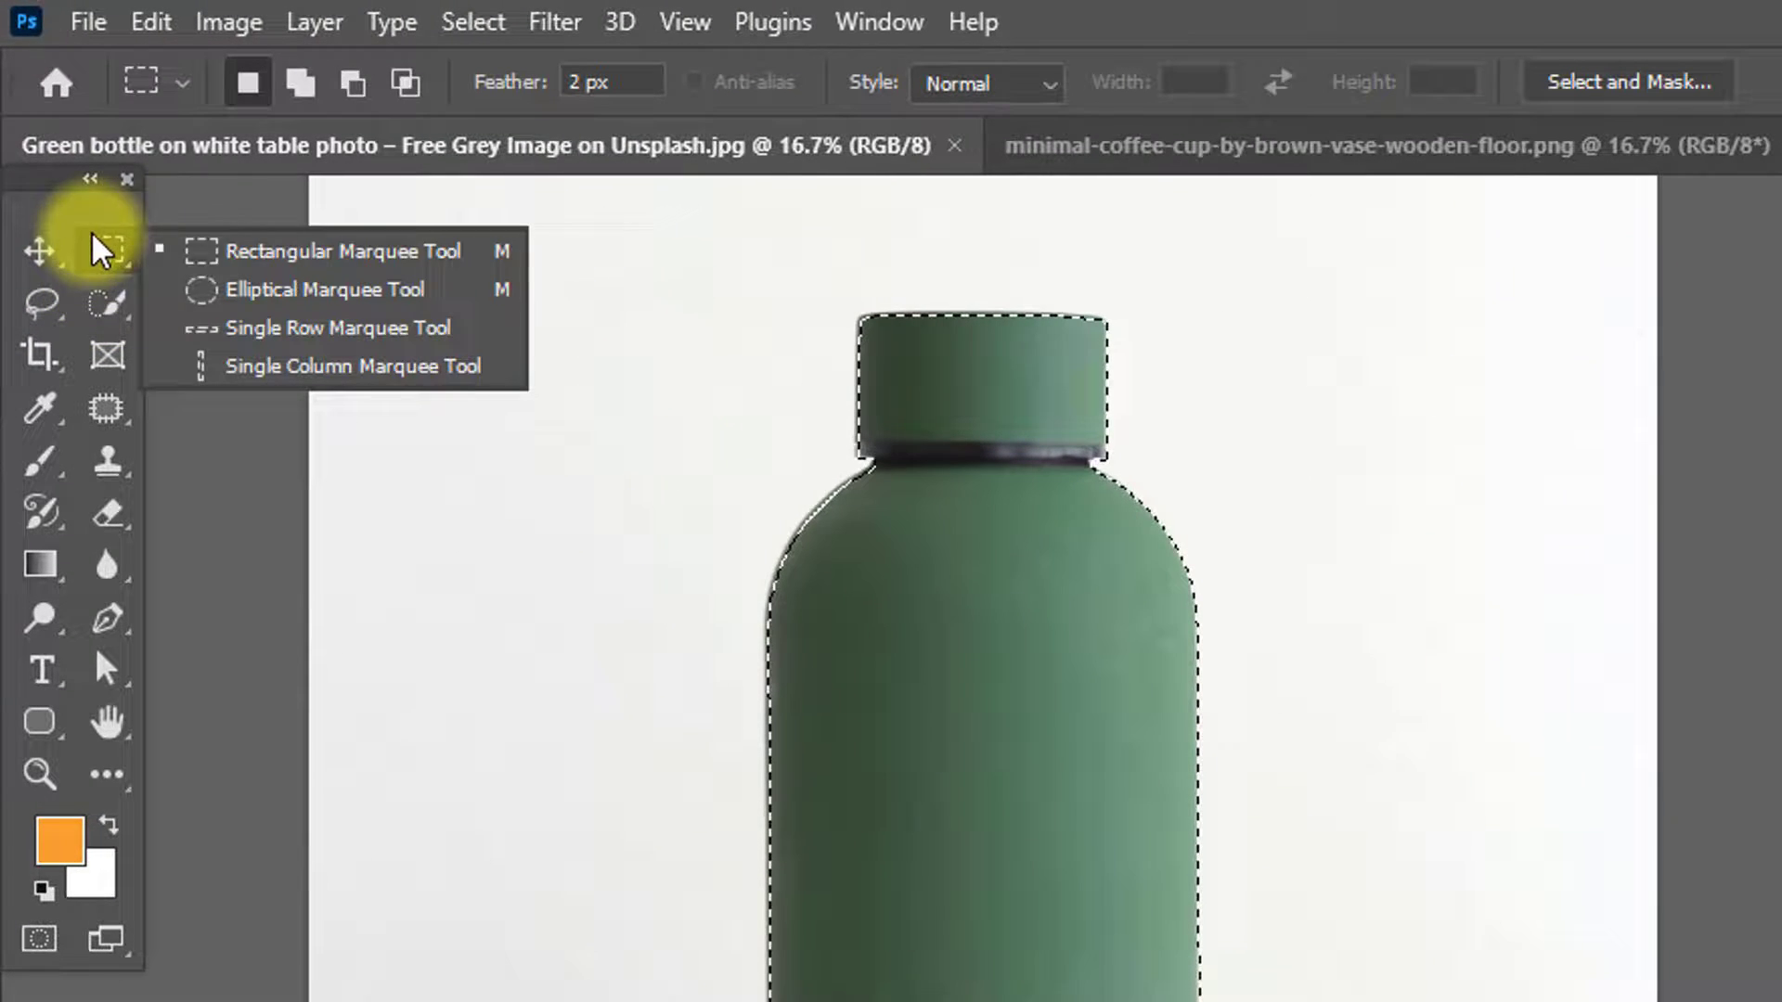
pyautogui.click(207, 258)
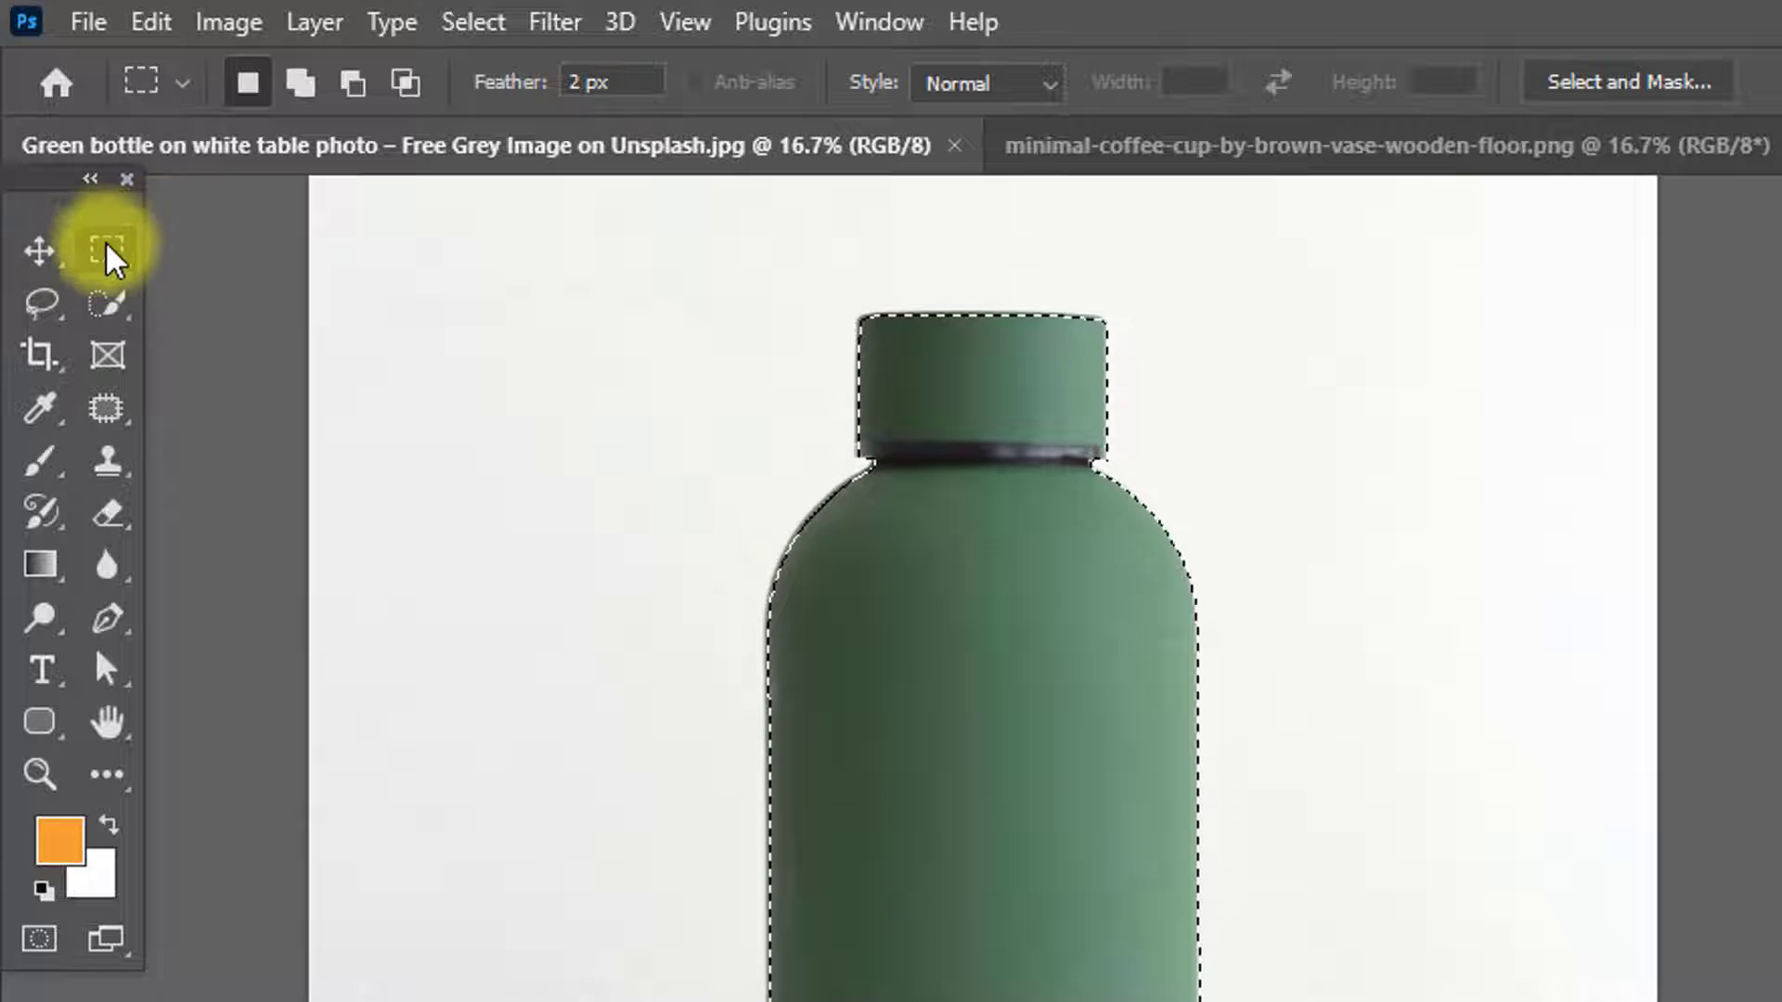
pyautogui.click(42, 309)
pyautogui.click(107, 249)
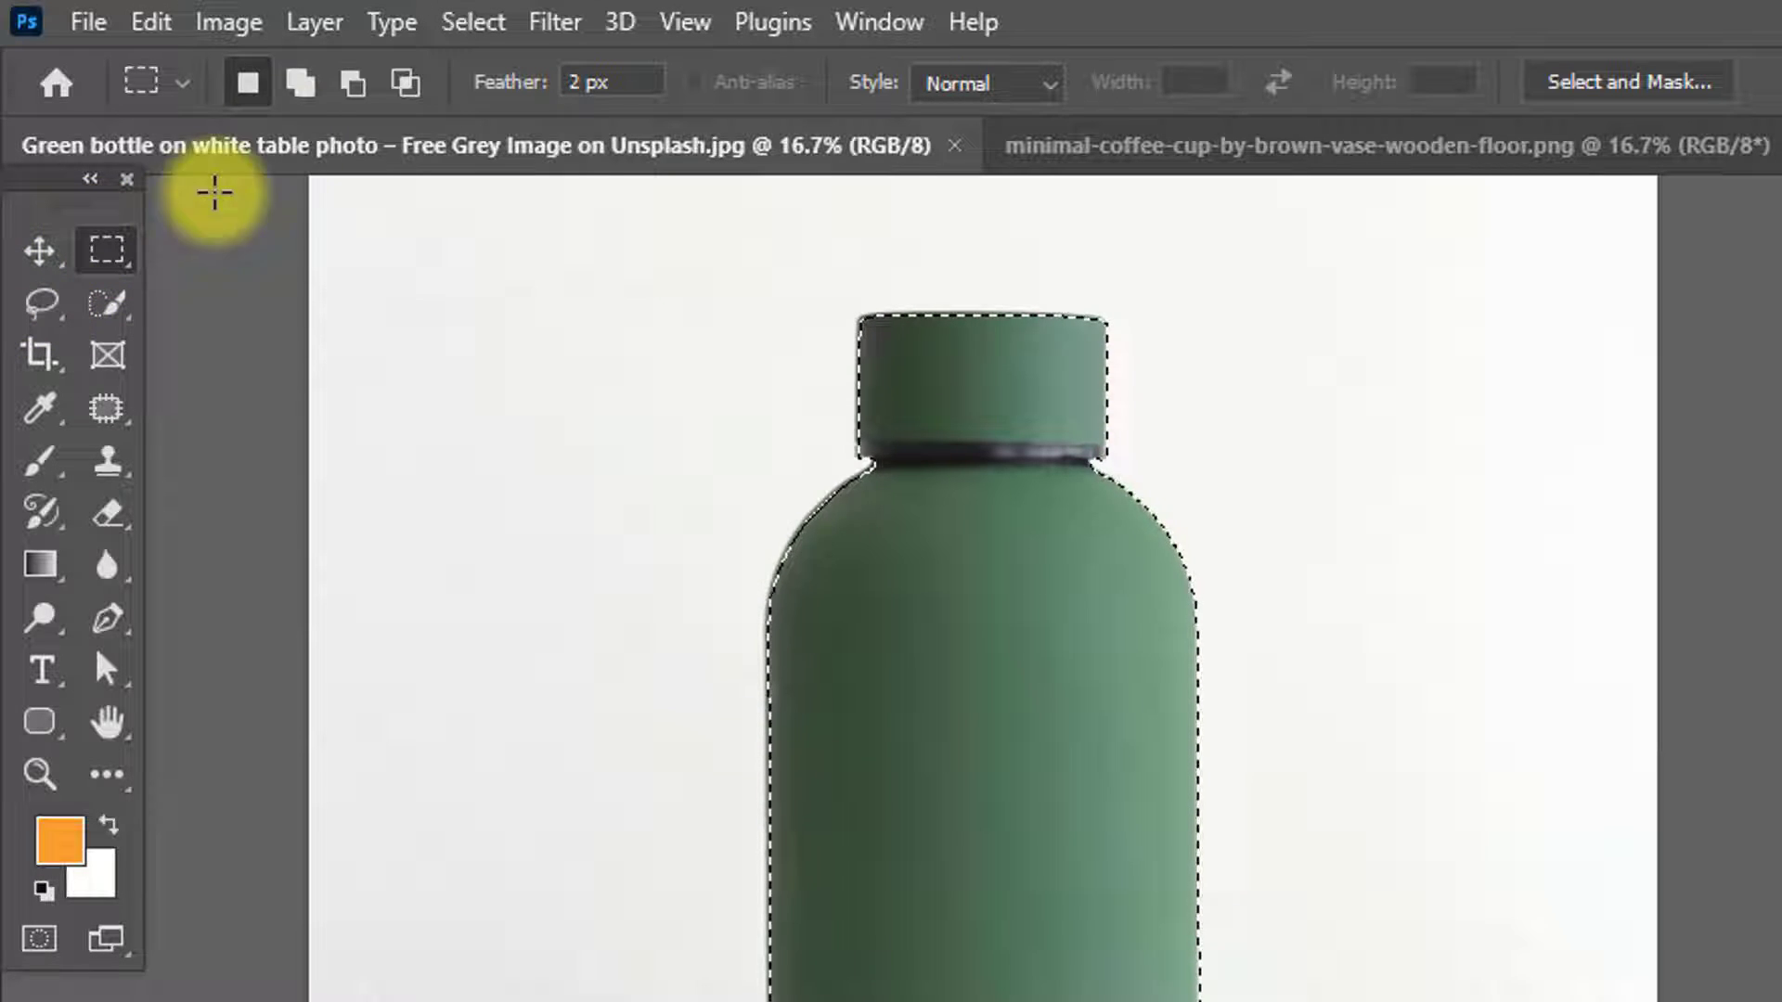
pyautogui.click(572, 83)
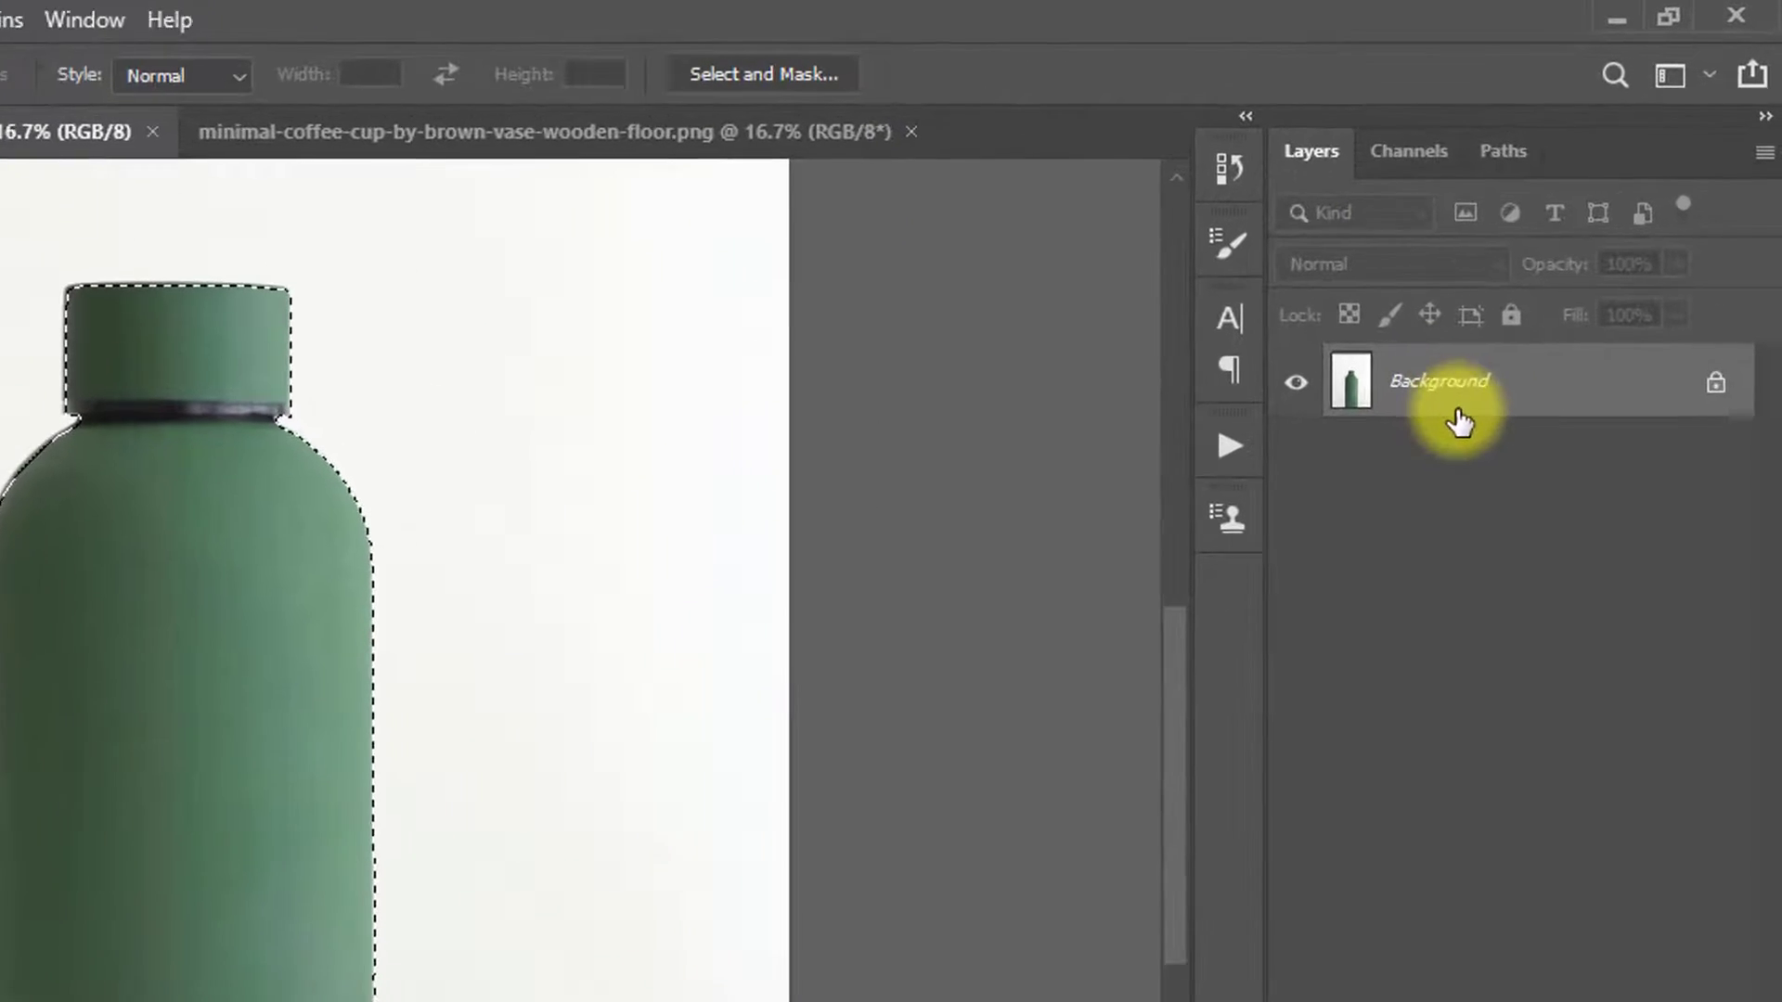
# Step: Copy the selected bottle onto its own new layer with Ctrl+J
pyautogui.hotkey('ctrl', 'j')
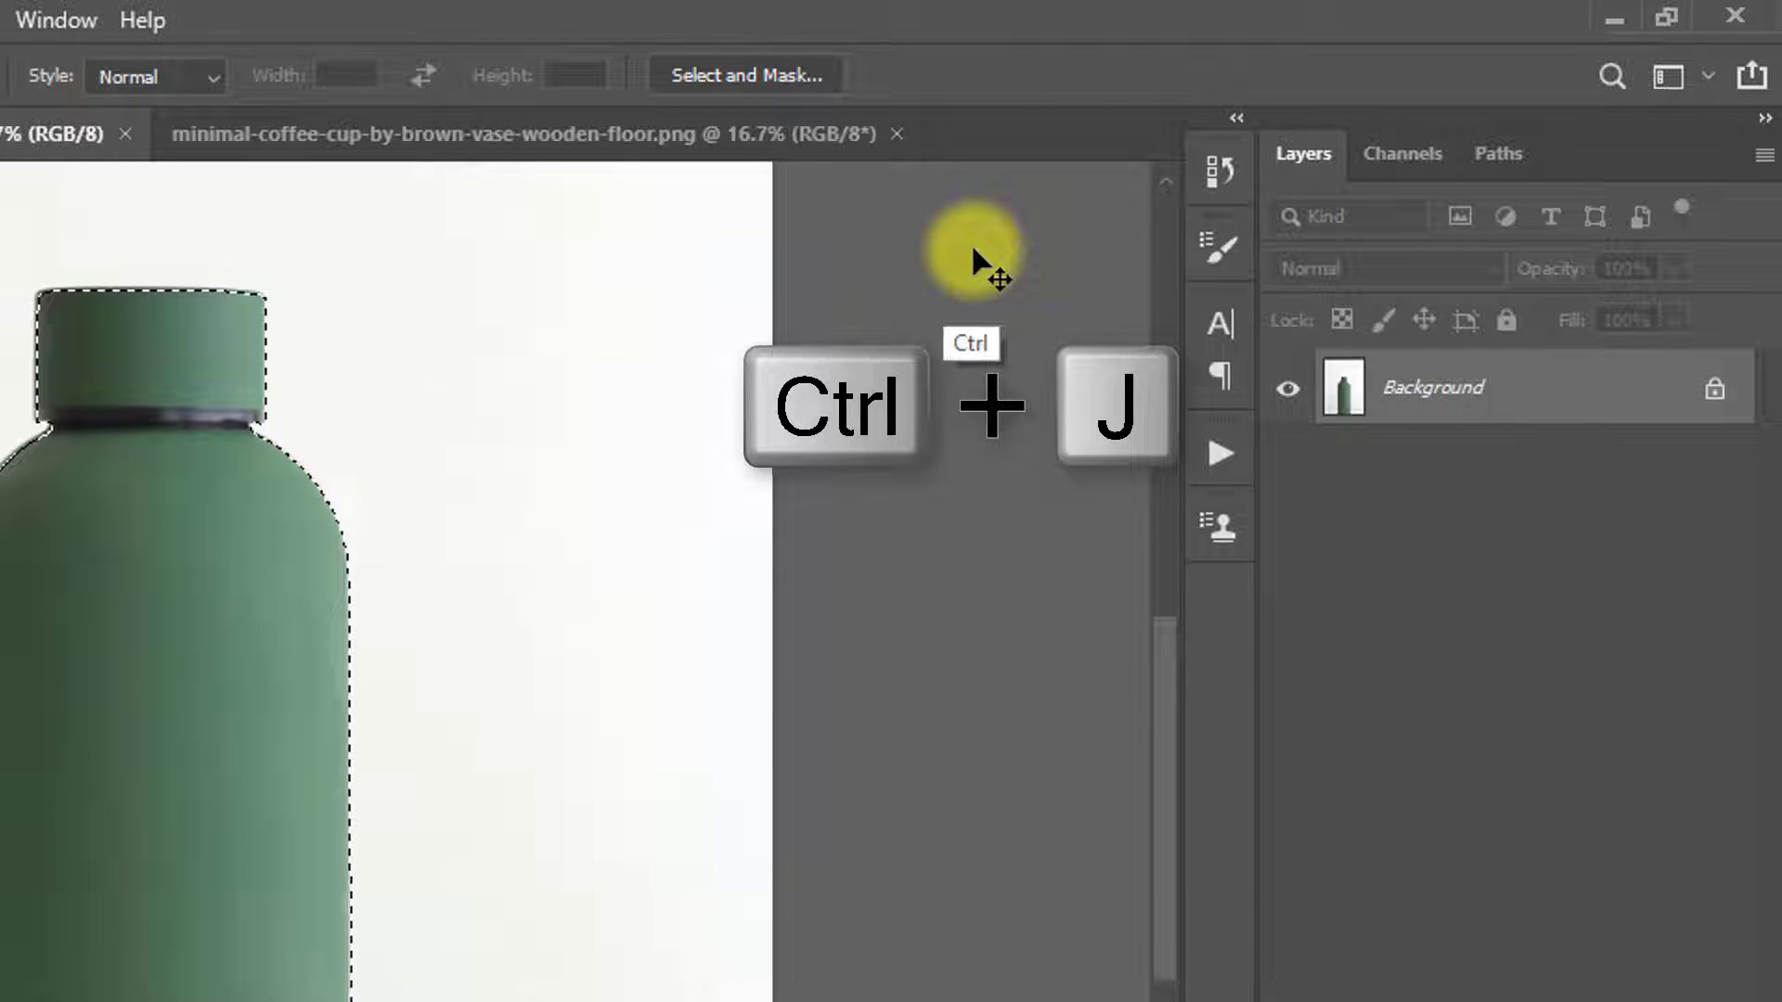
pyautogui.hotkey('ctrl', 'j')
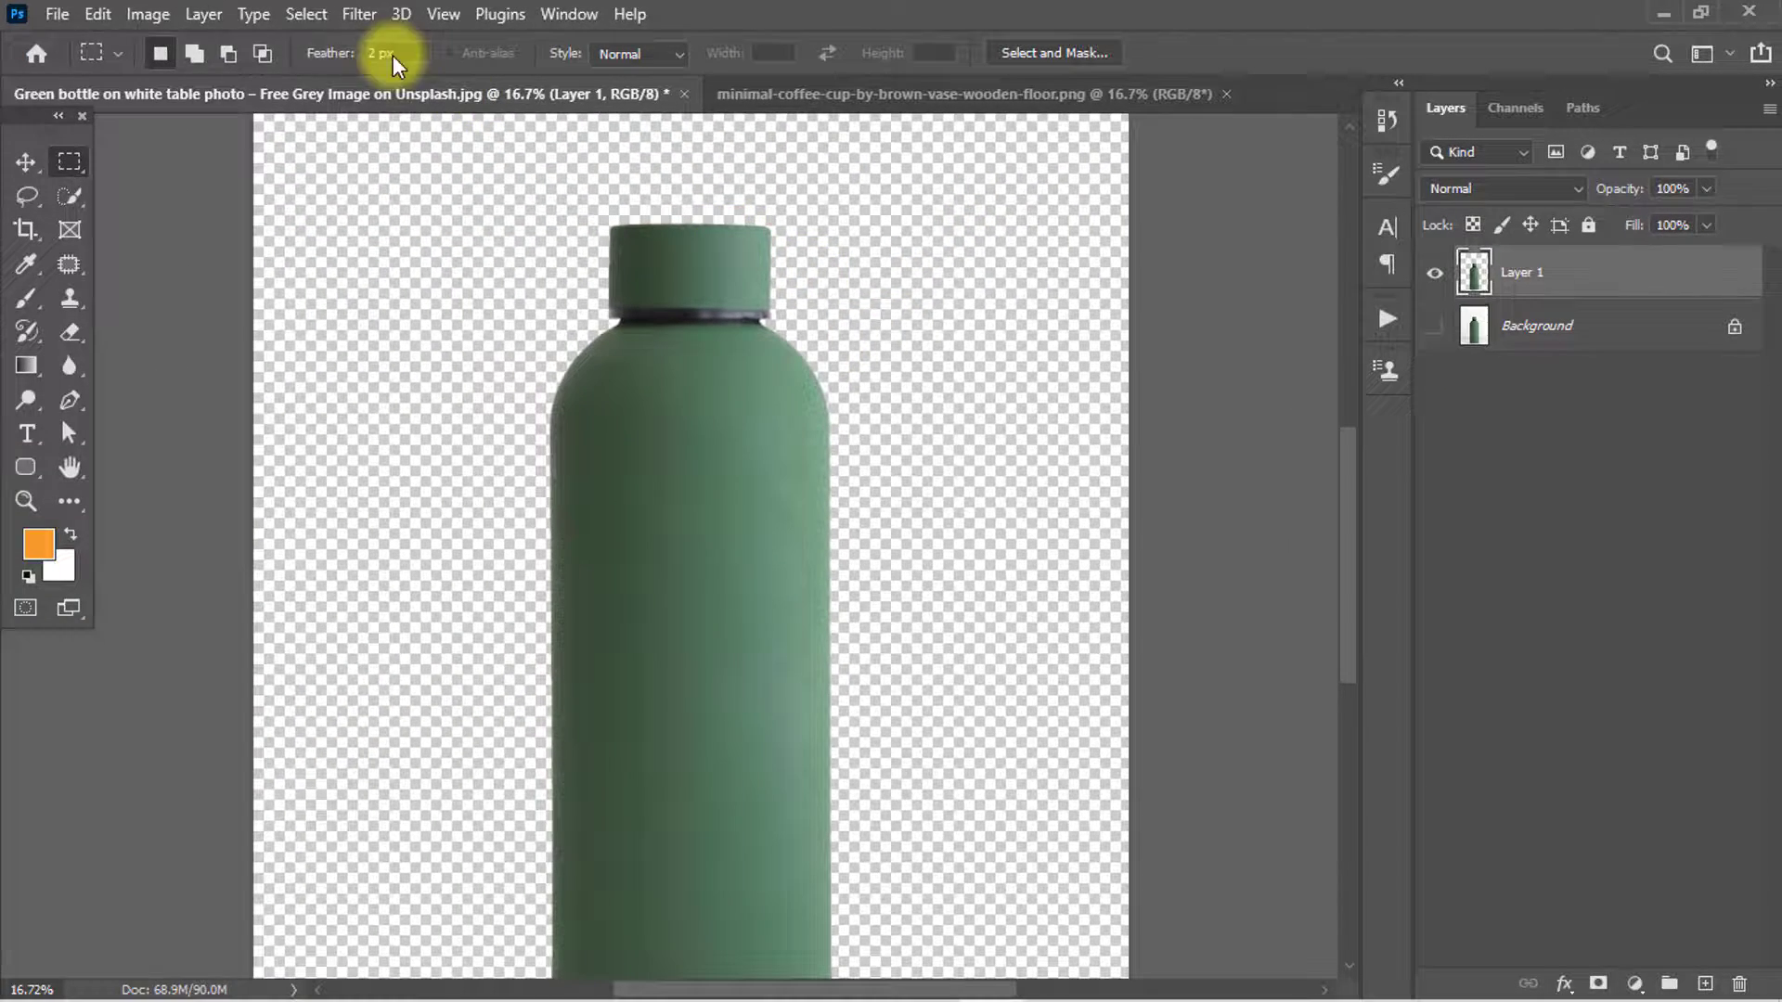
pyautogui.click(23, 164)
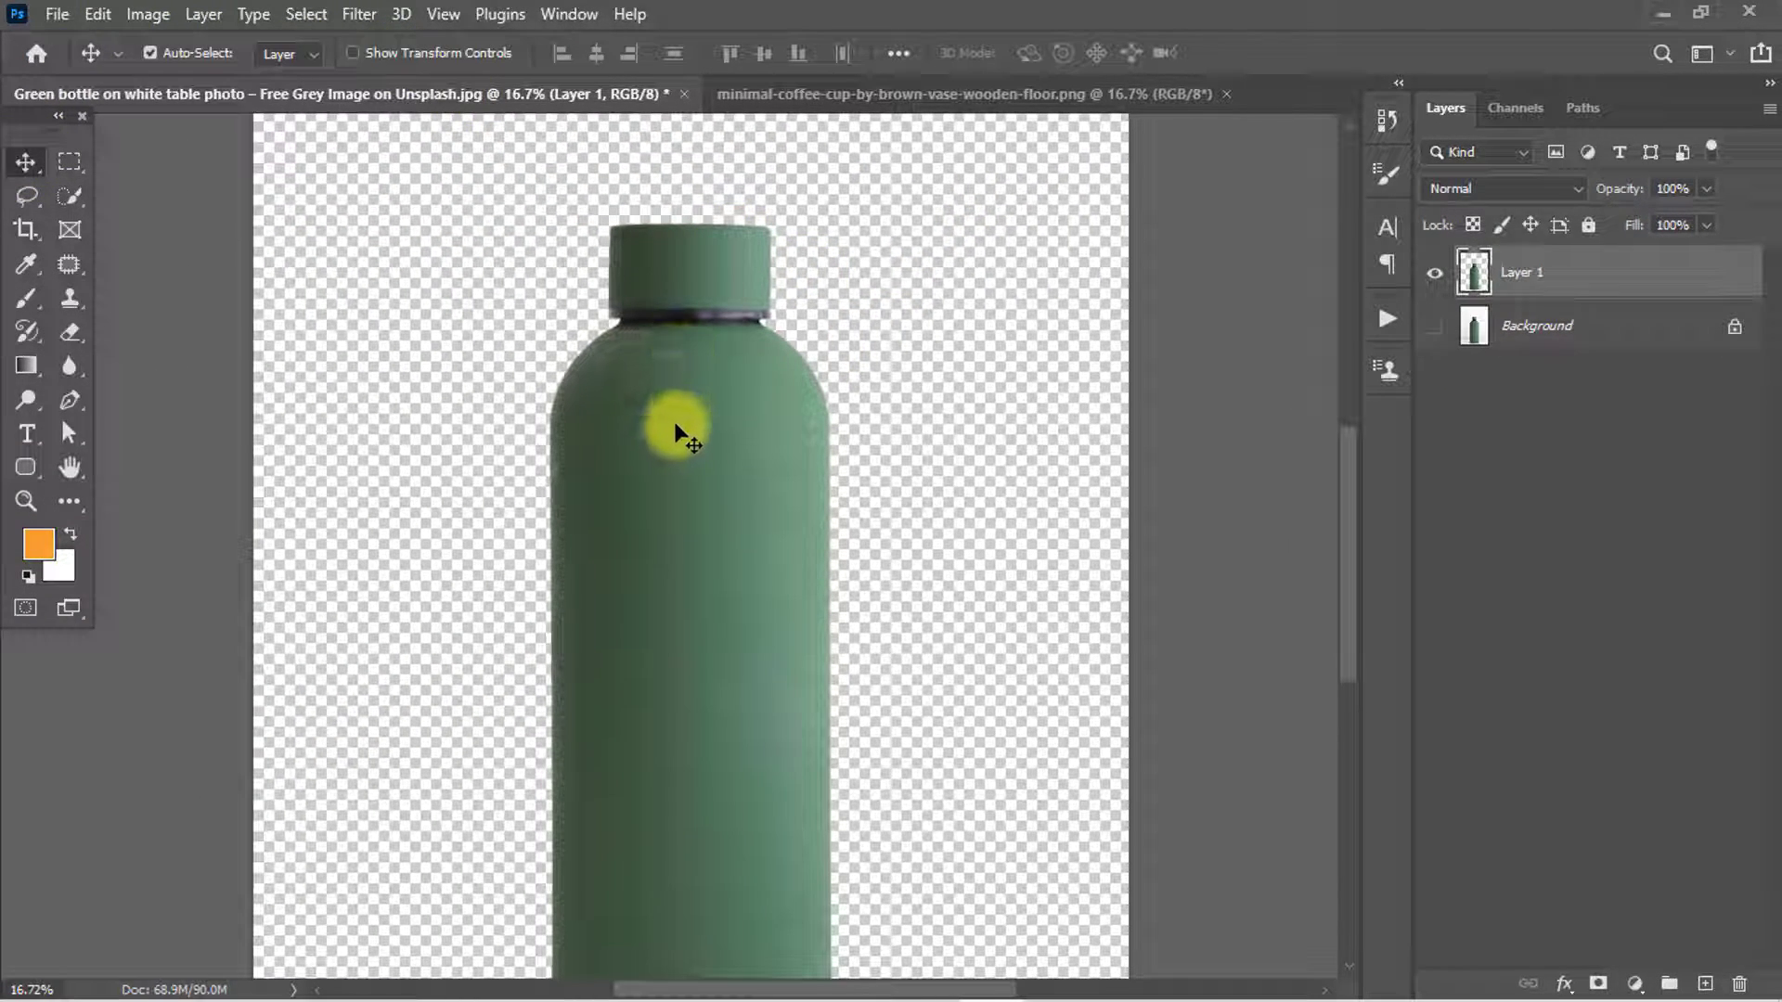
# Step: Move the cut-out bottle into the wooden-floor photo and scale it down onto the floor
pyautogui.moveTo(673, 415)
pyautogui.mouseDown()
pyautogui.moveTo(703, 365)
pyautogui.moveTo(670, 518)
pyautogui.moveTo(729, 569)
pyautogui.mouseUp()
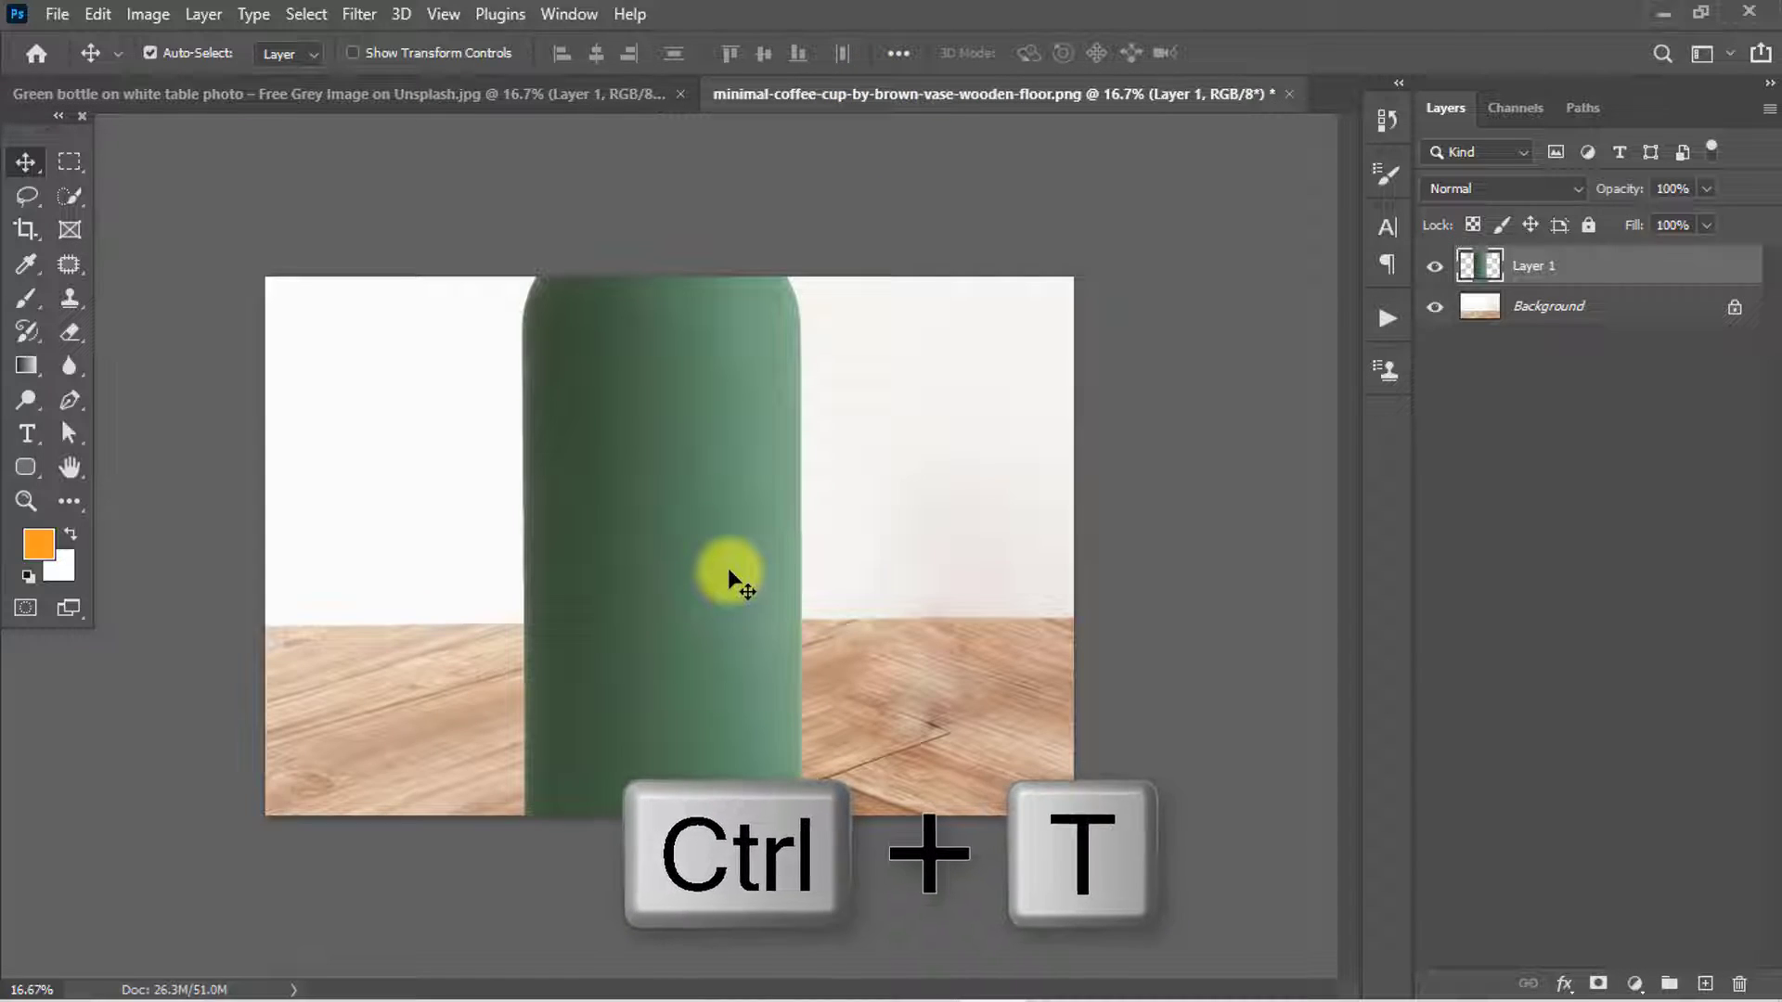
pyautogui.hotkey('ctrl', 't')
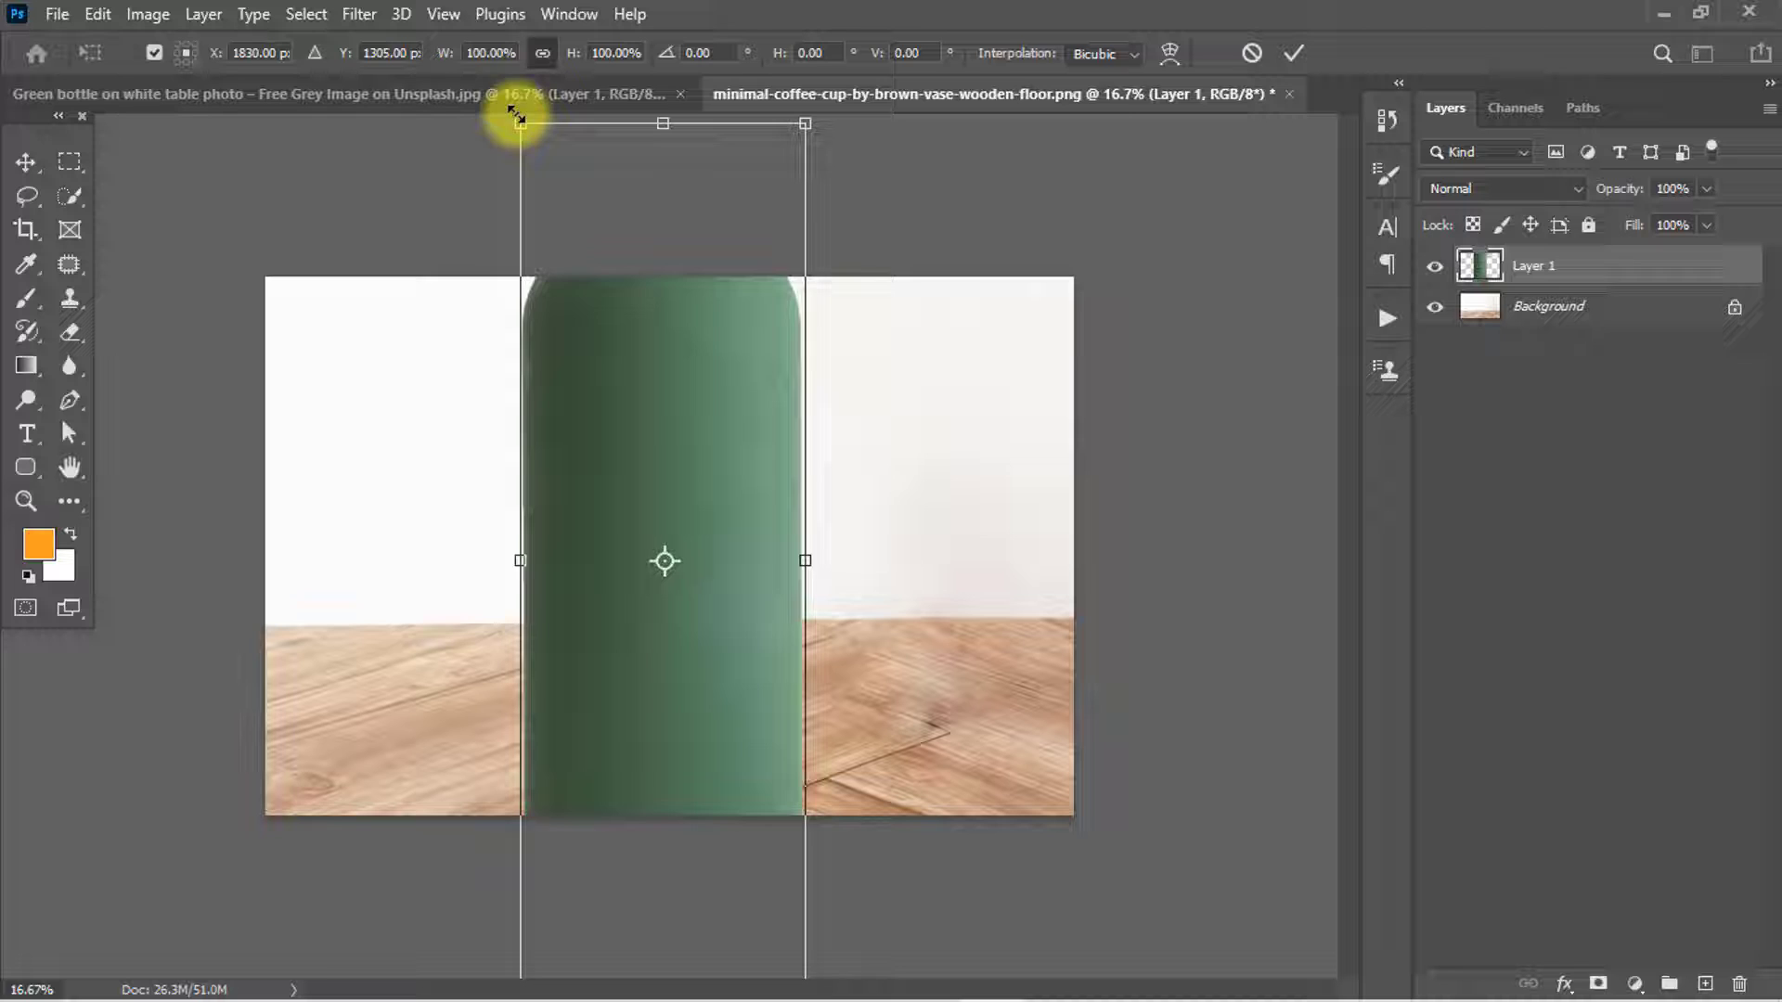
pyautogui.moveTo(517, 120); pyautogui.dragTo(656, 342)
pyautogui.doubleClick(727, 460)
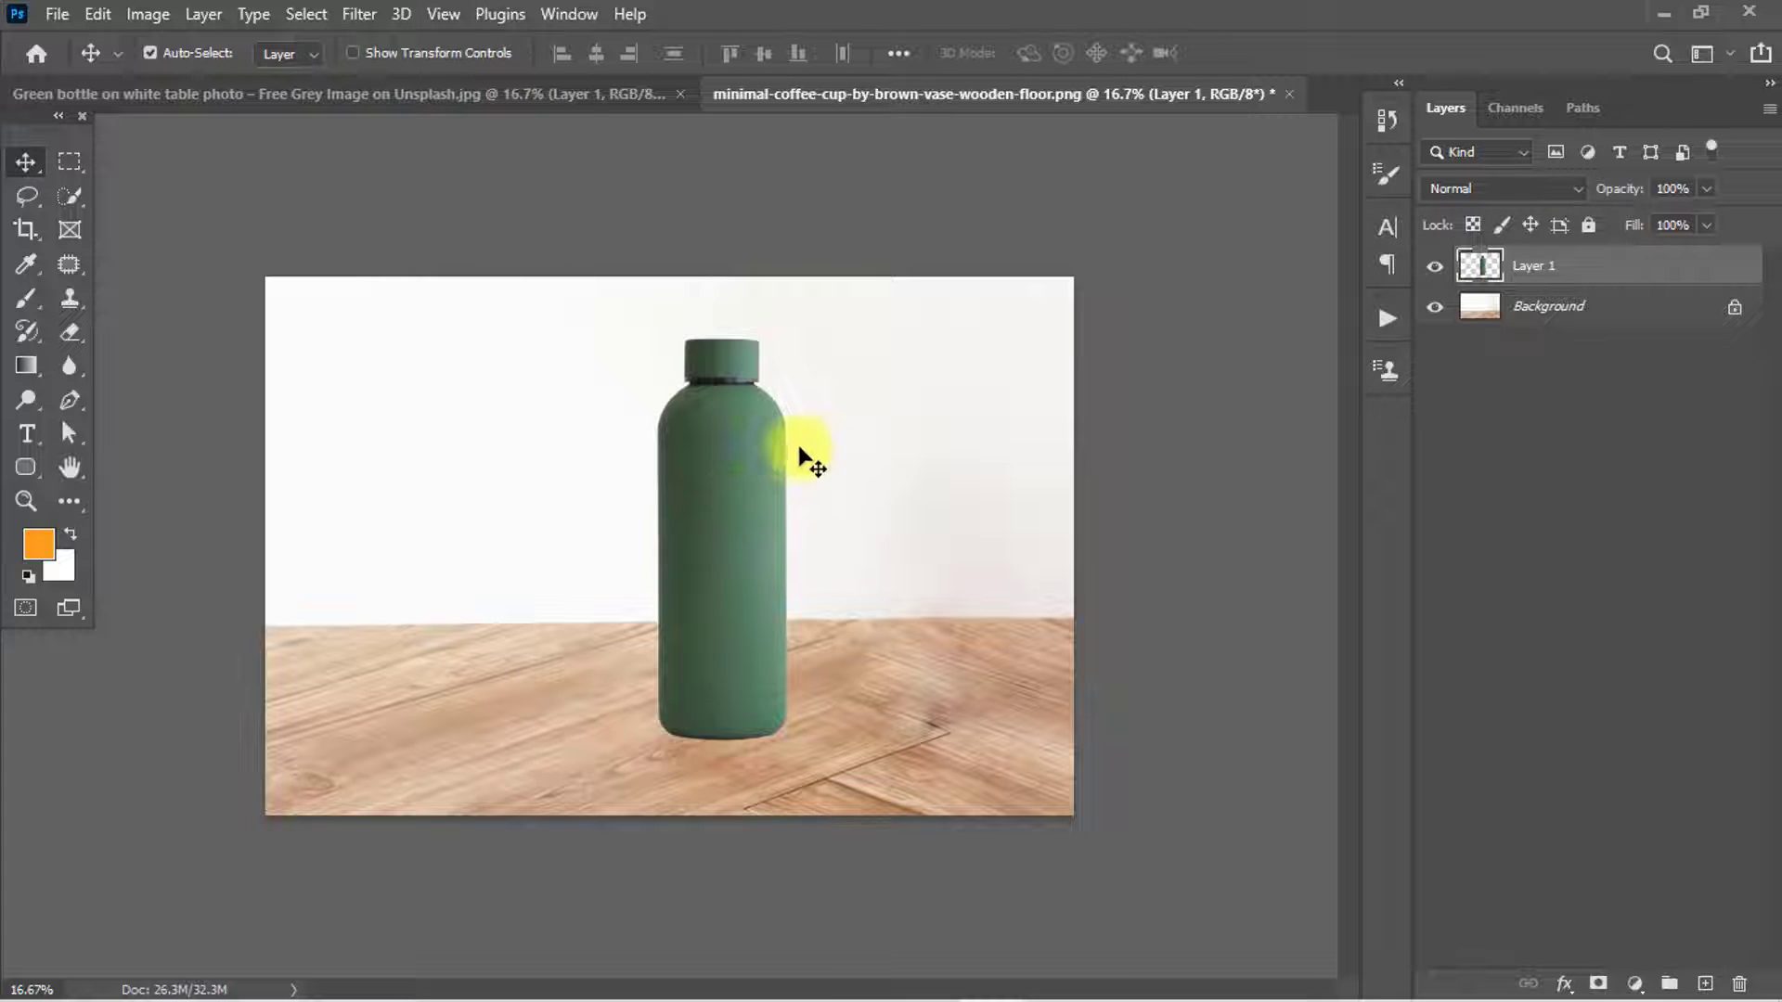
pyautogui.hotkey('ctrl', '+')
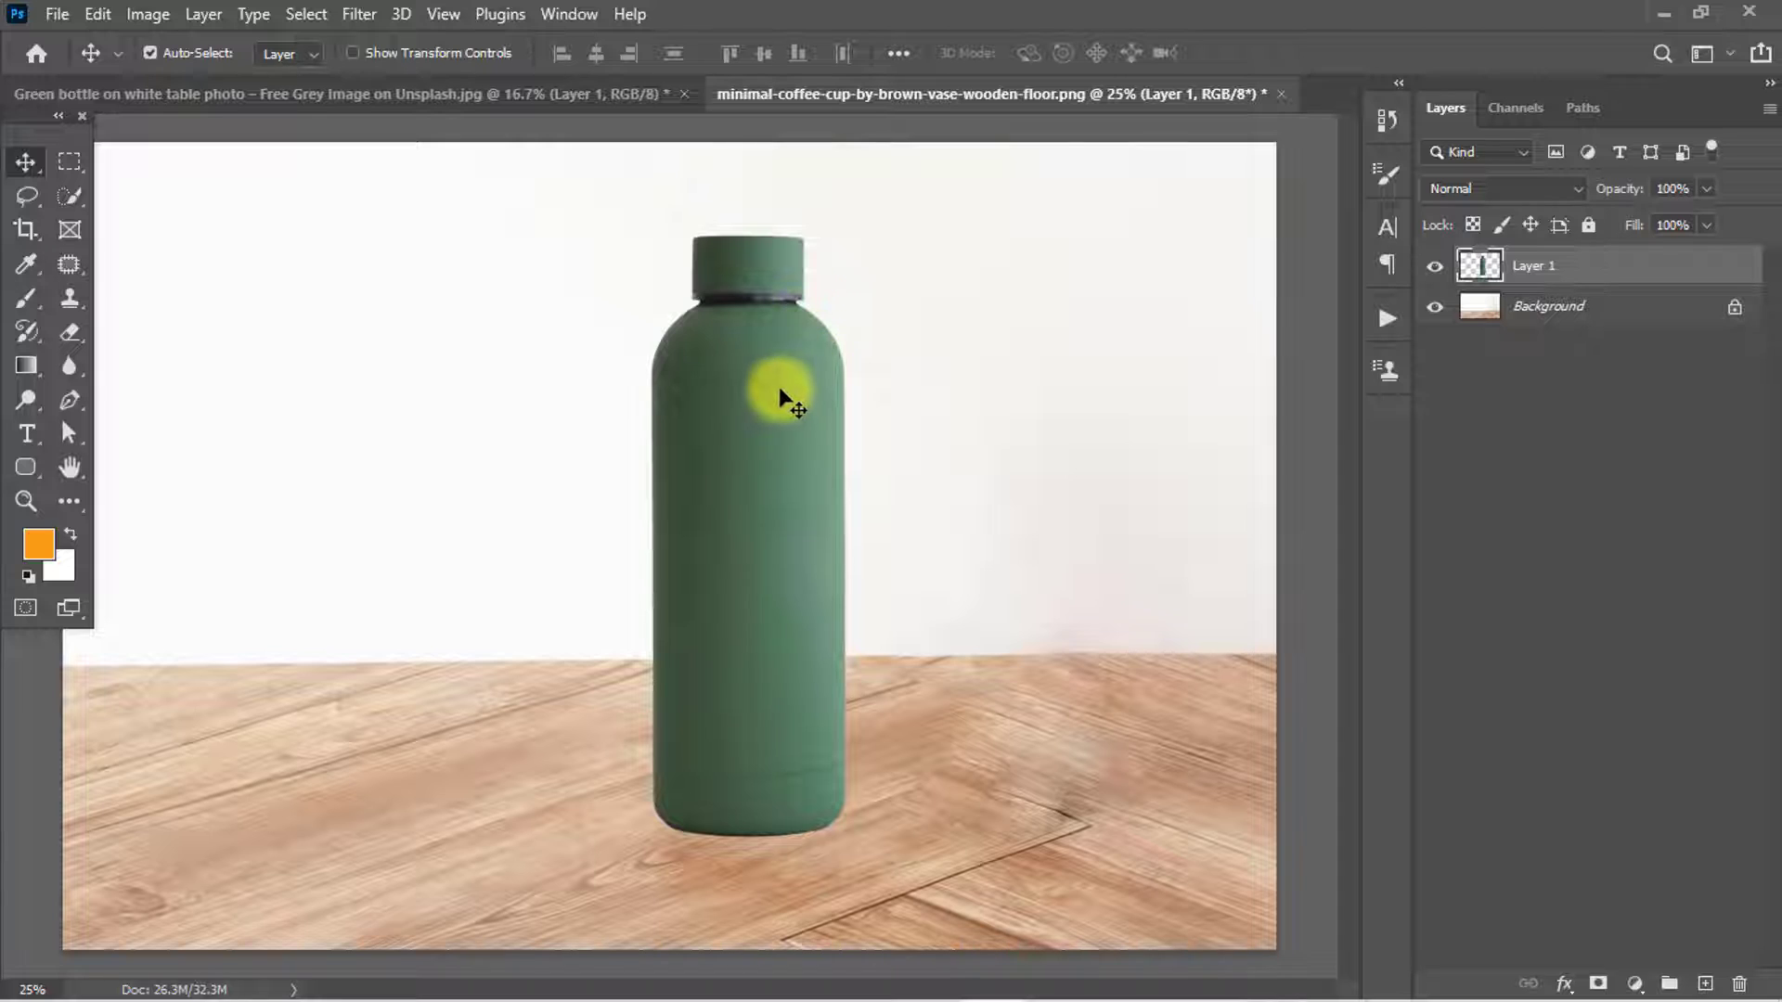
pyautogui.hotkey('ctrl', '-')
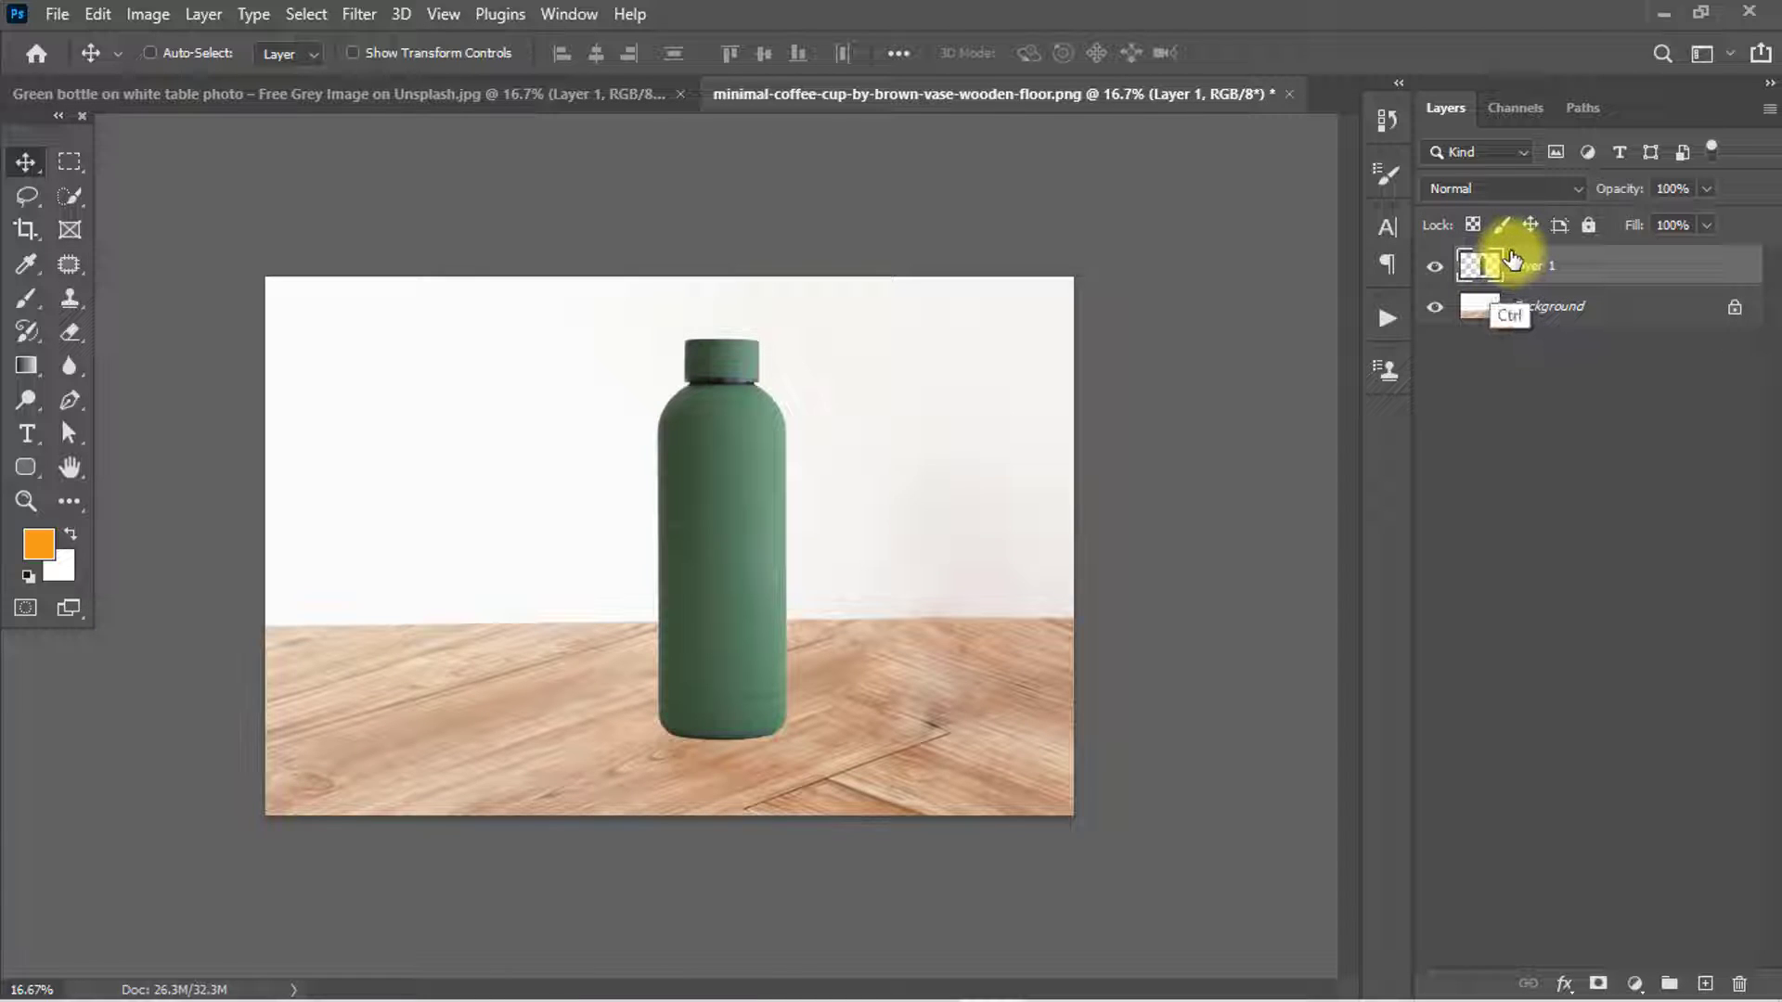
# Step: Duplicate Layer 1, naming the copy 'Subject' and the original 'Drop Shadow'
pyautogui.hotkey('ctrl', 'j')
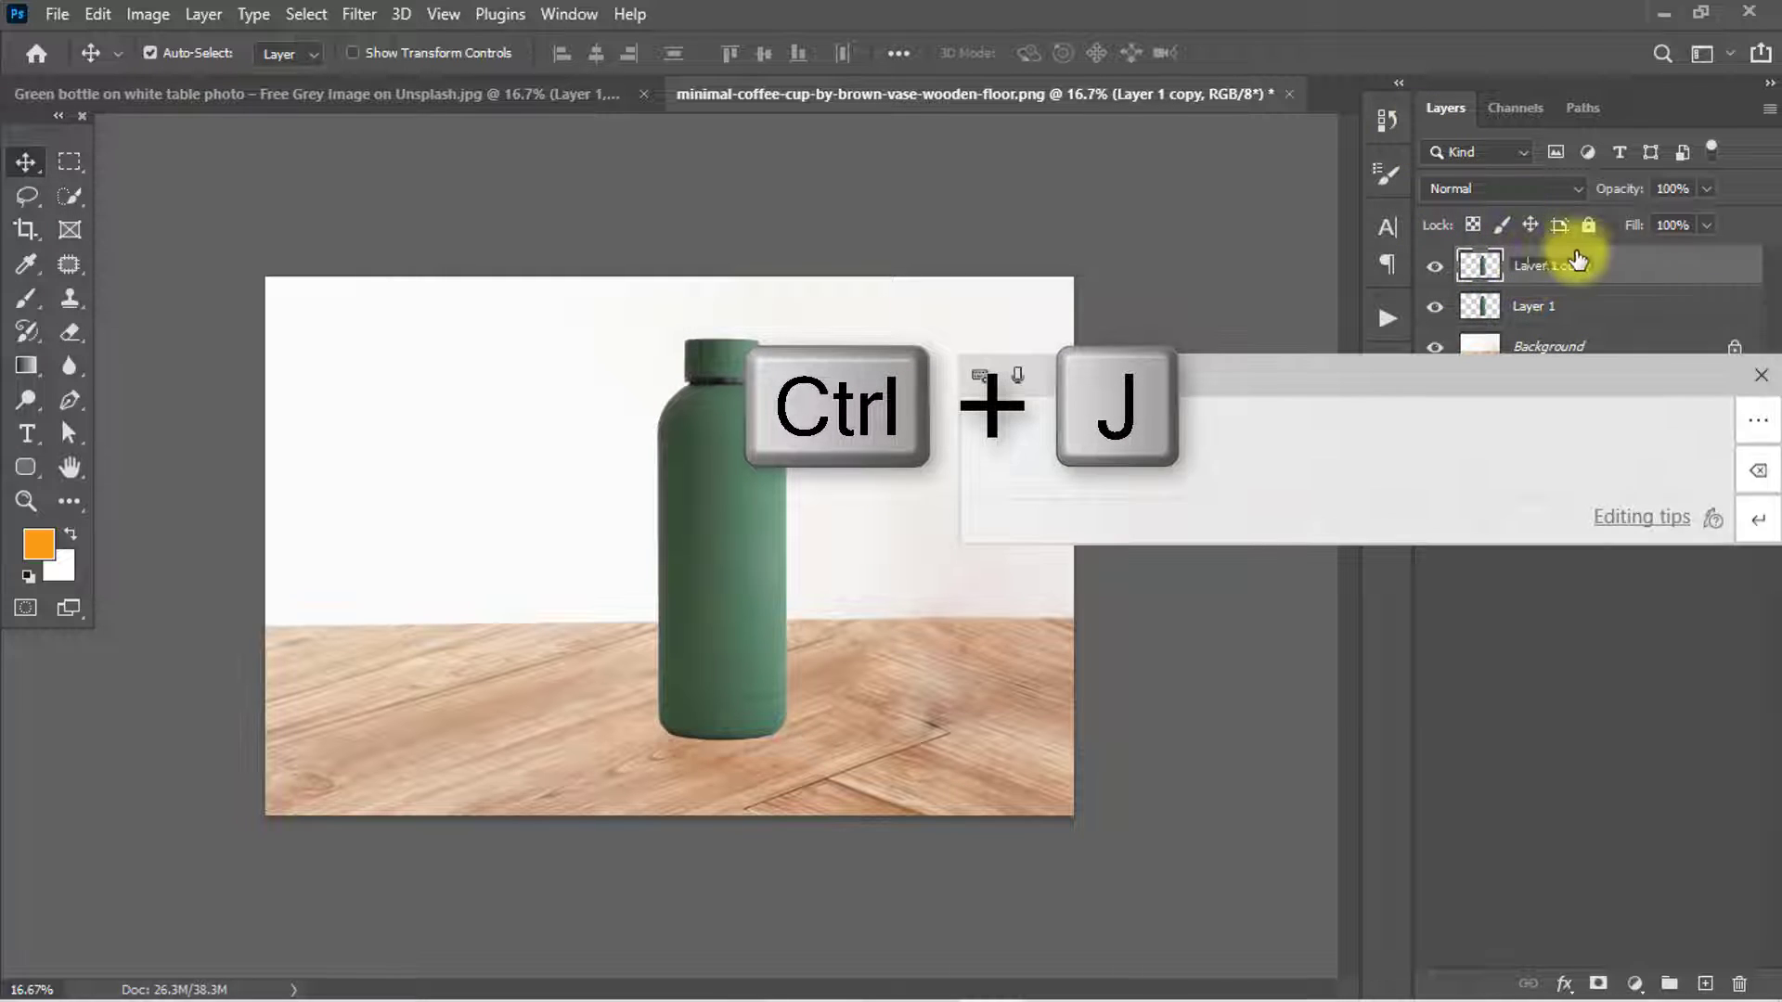
pyautogui.write('Subject')
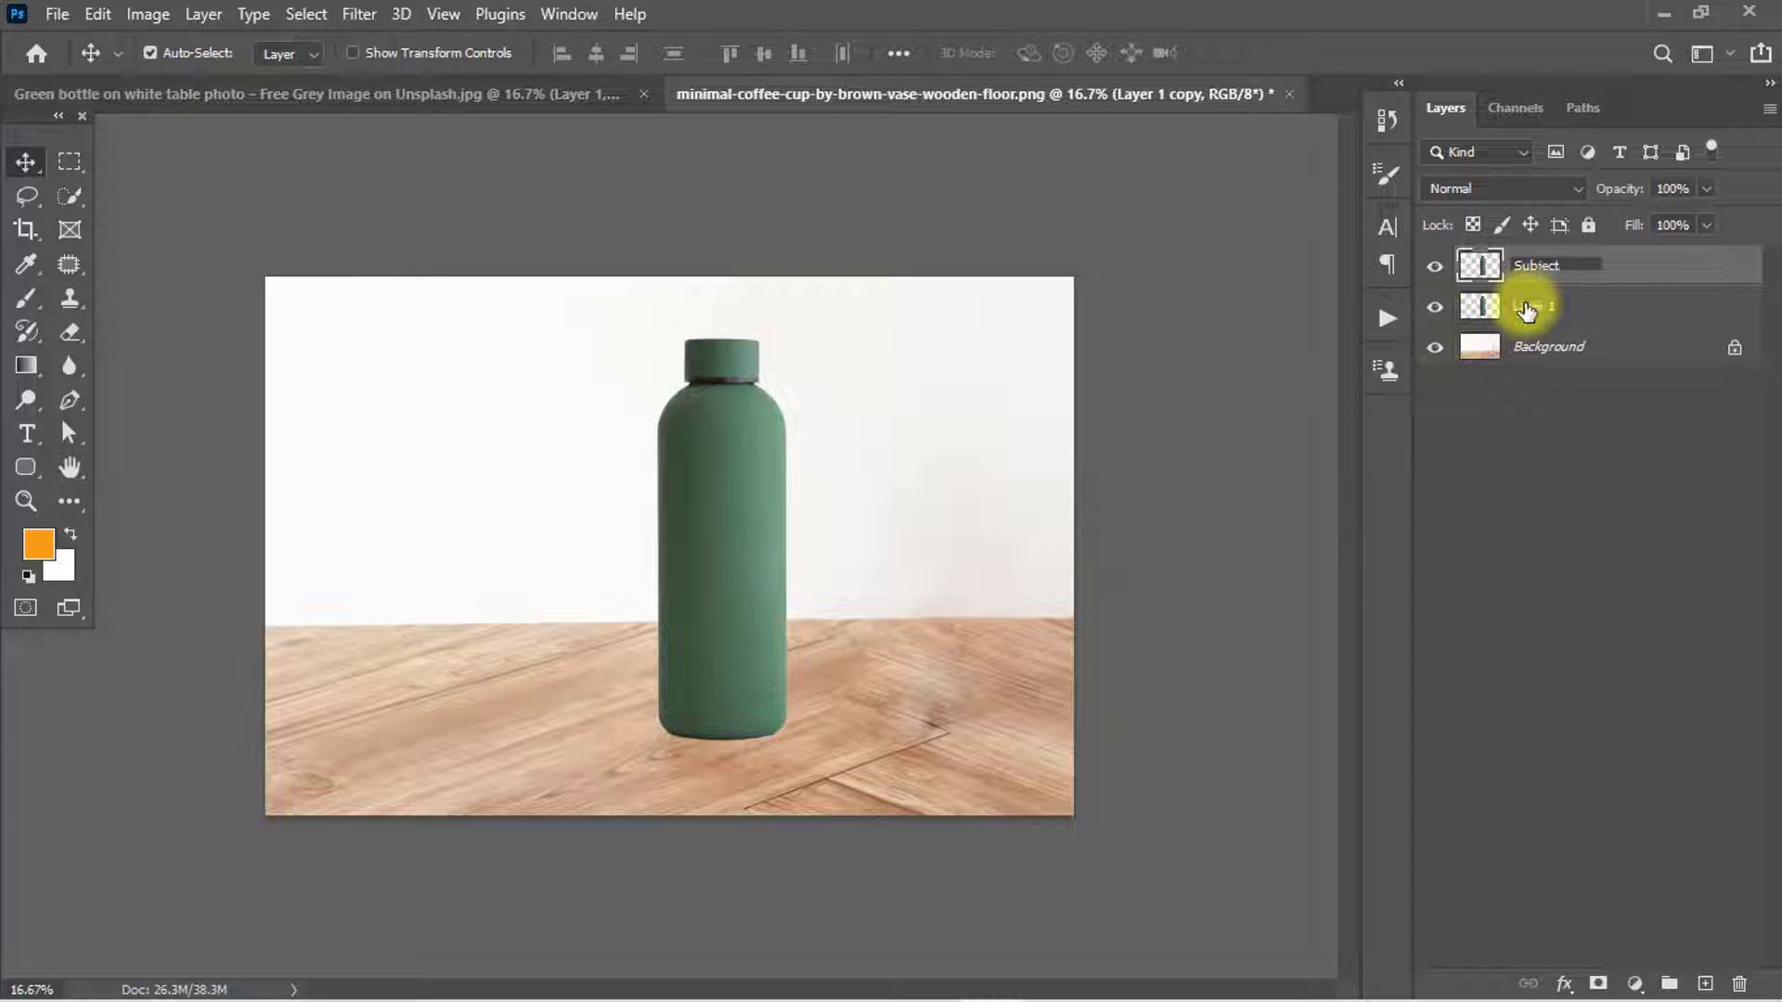
pyautogui.click(1526, 310)
pyautogui.write('Drop')
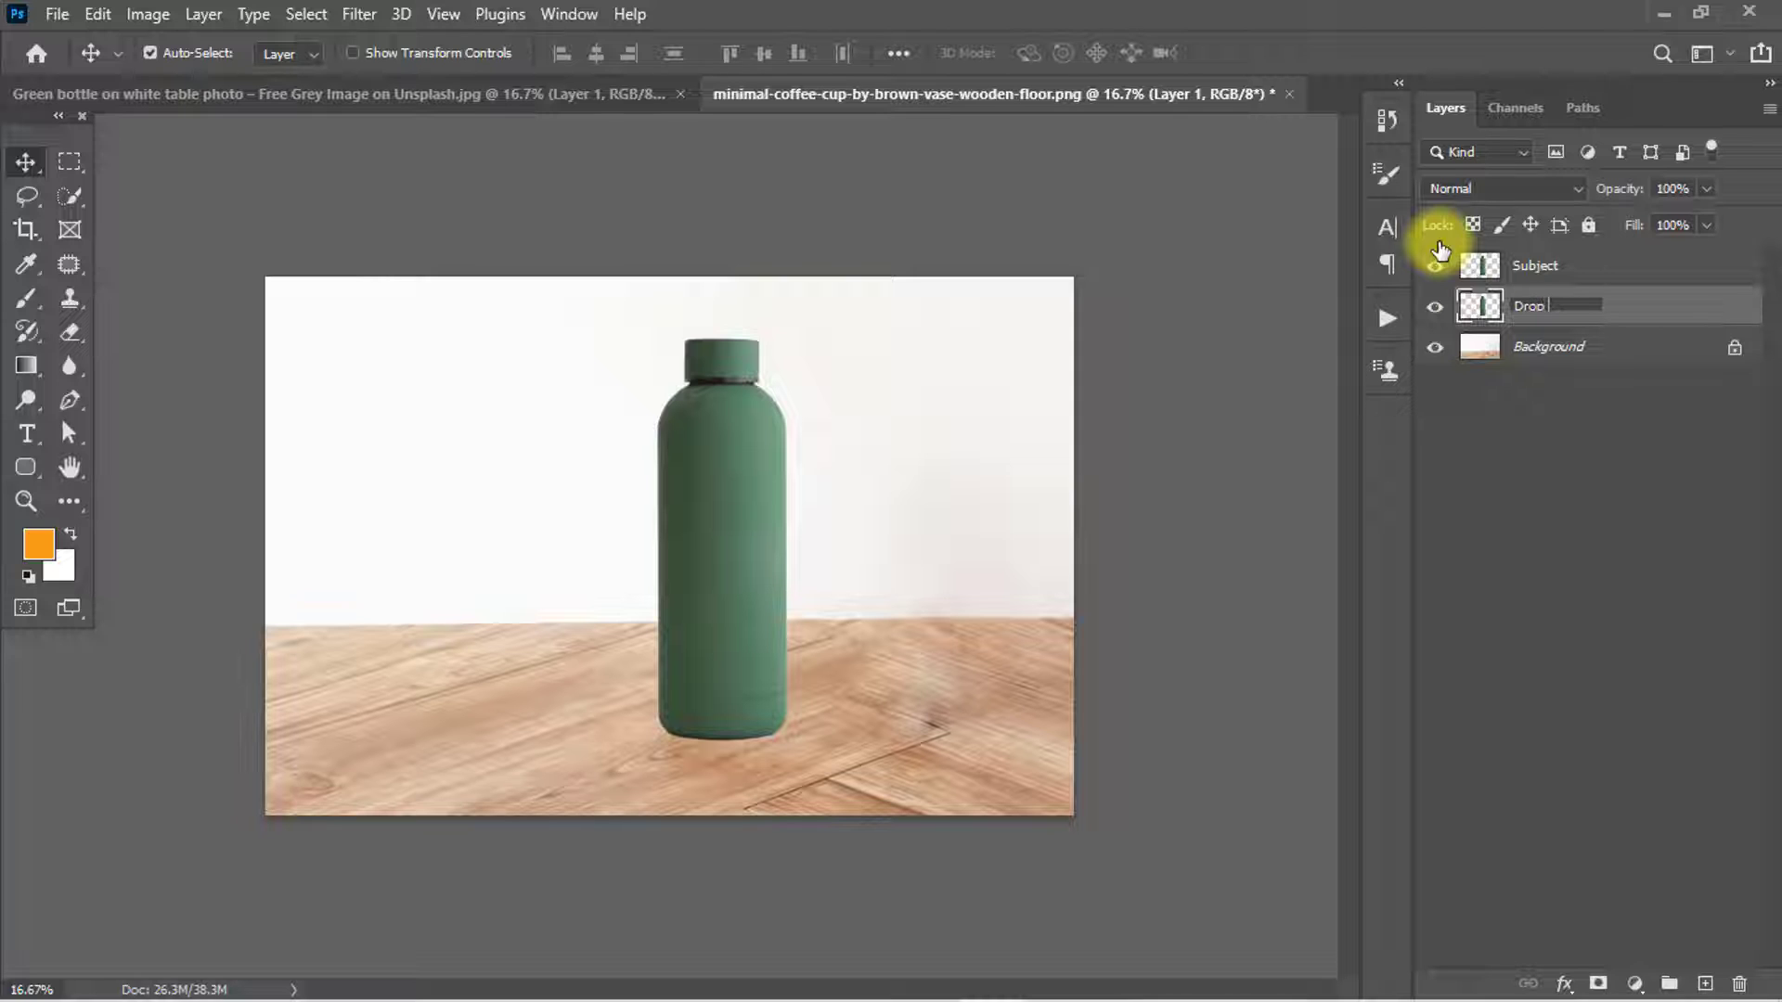
pyautogui.write('Shadow')
pyautogui.press('Return')
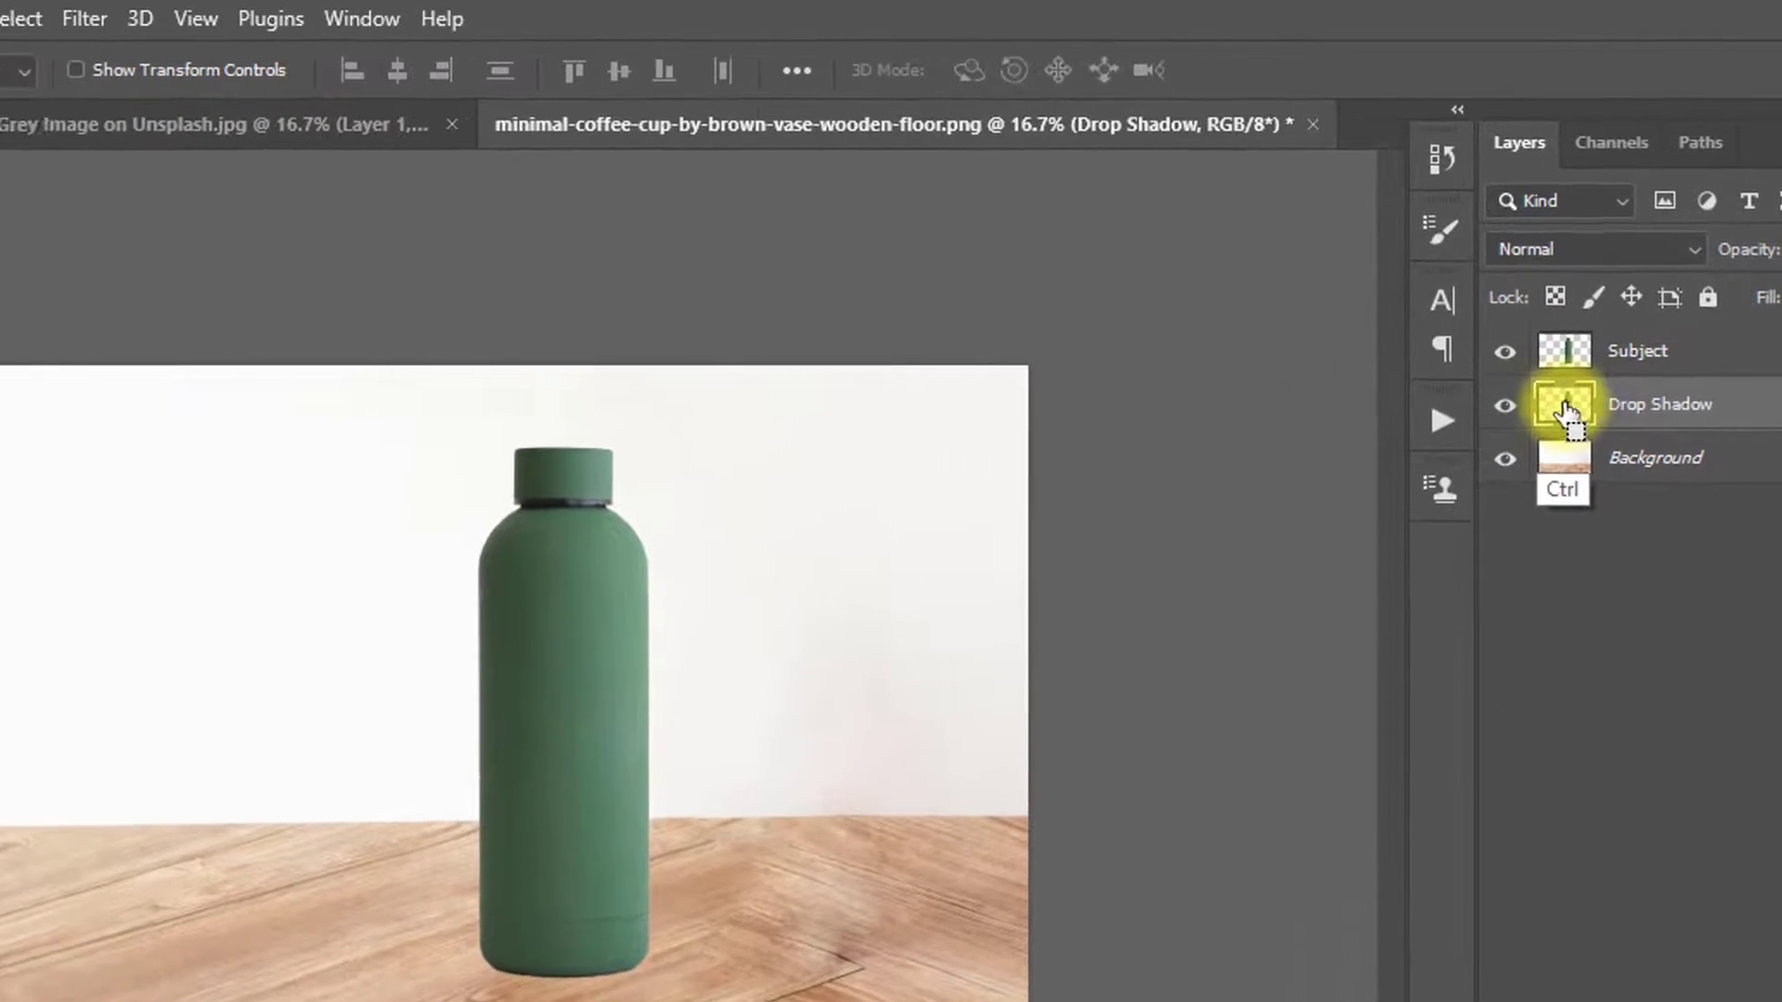
# Step: Load the bottle outline, set black as foreground, and fill the Drop Shadow selection
pyautogui.keyDown('ctrl'); pyautogui.click(1565, 410); pyautogui.keyUp('ctrl')
pyautogui.click(57, 749)
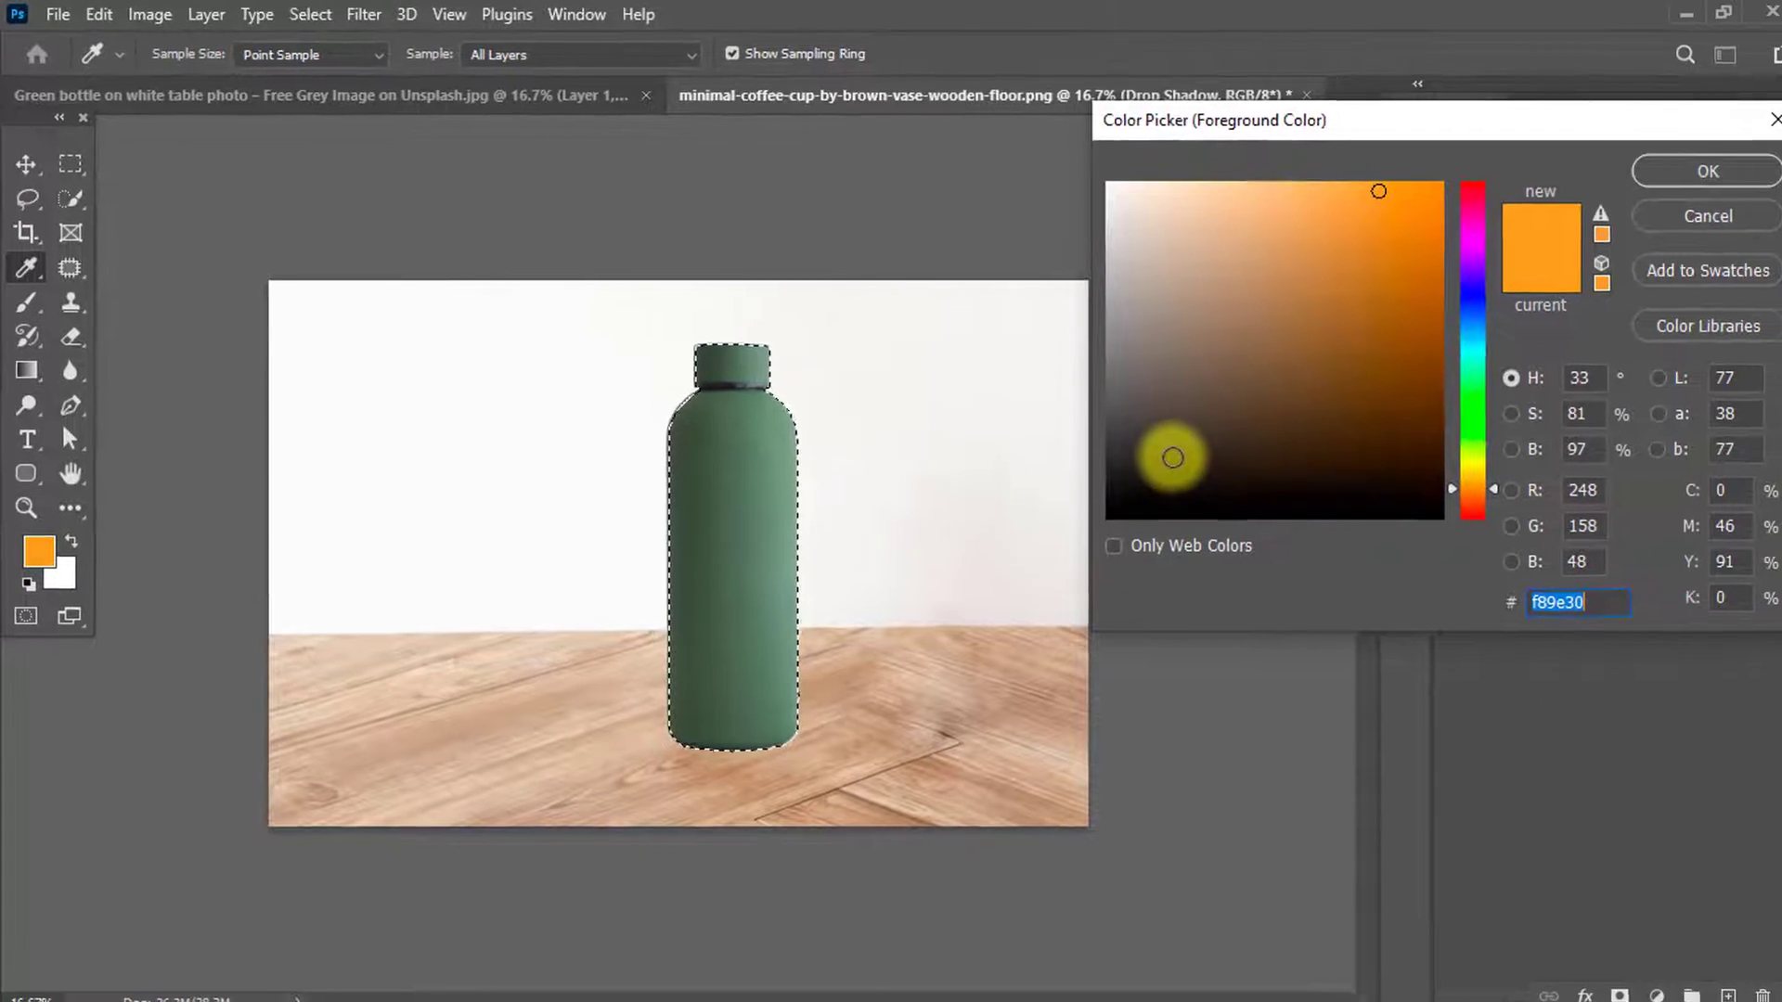
pyautogui.click(1107, 482)
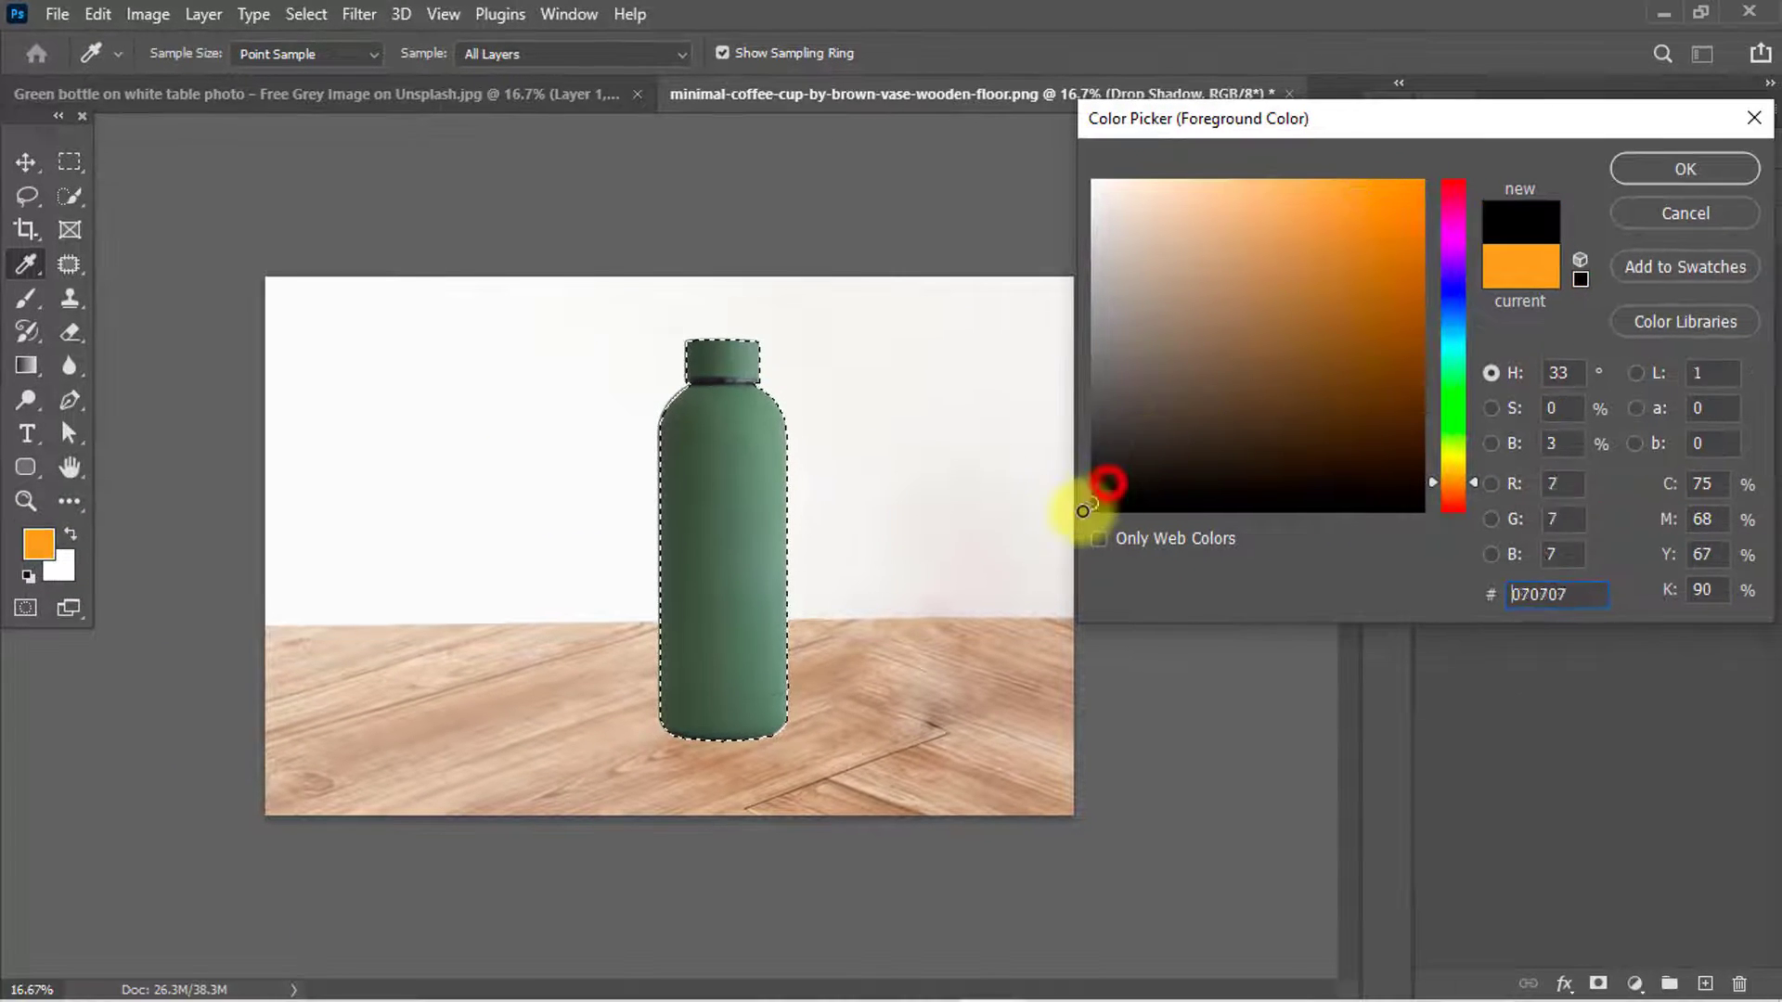
pyautogui.click(1675, 169)
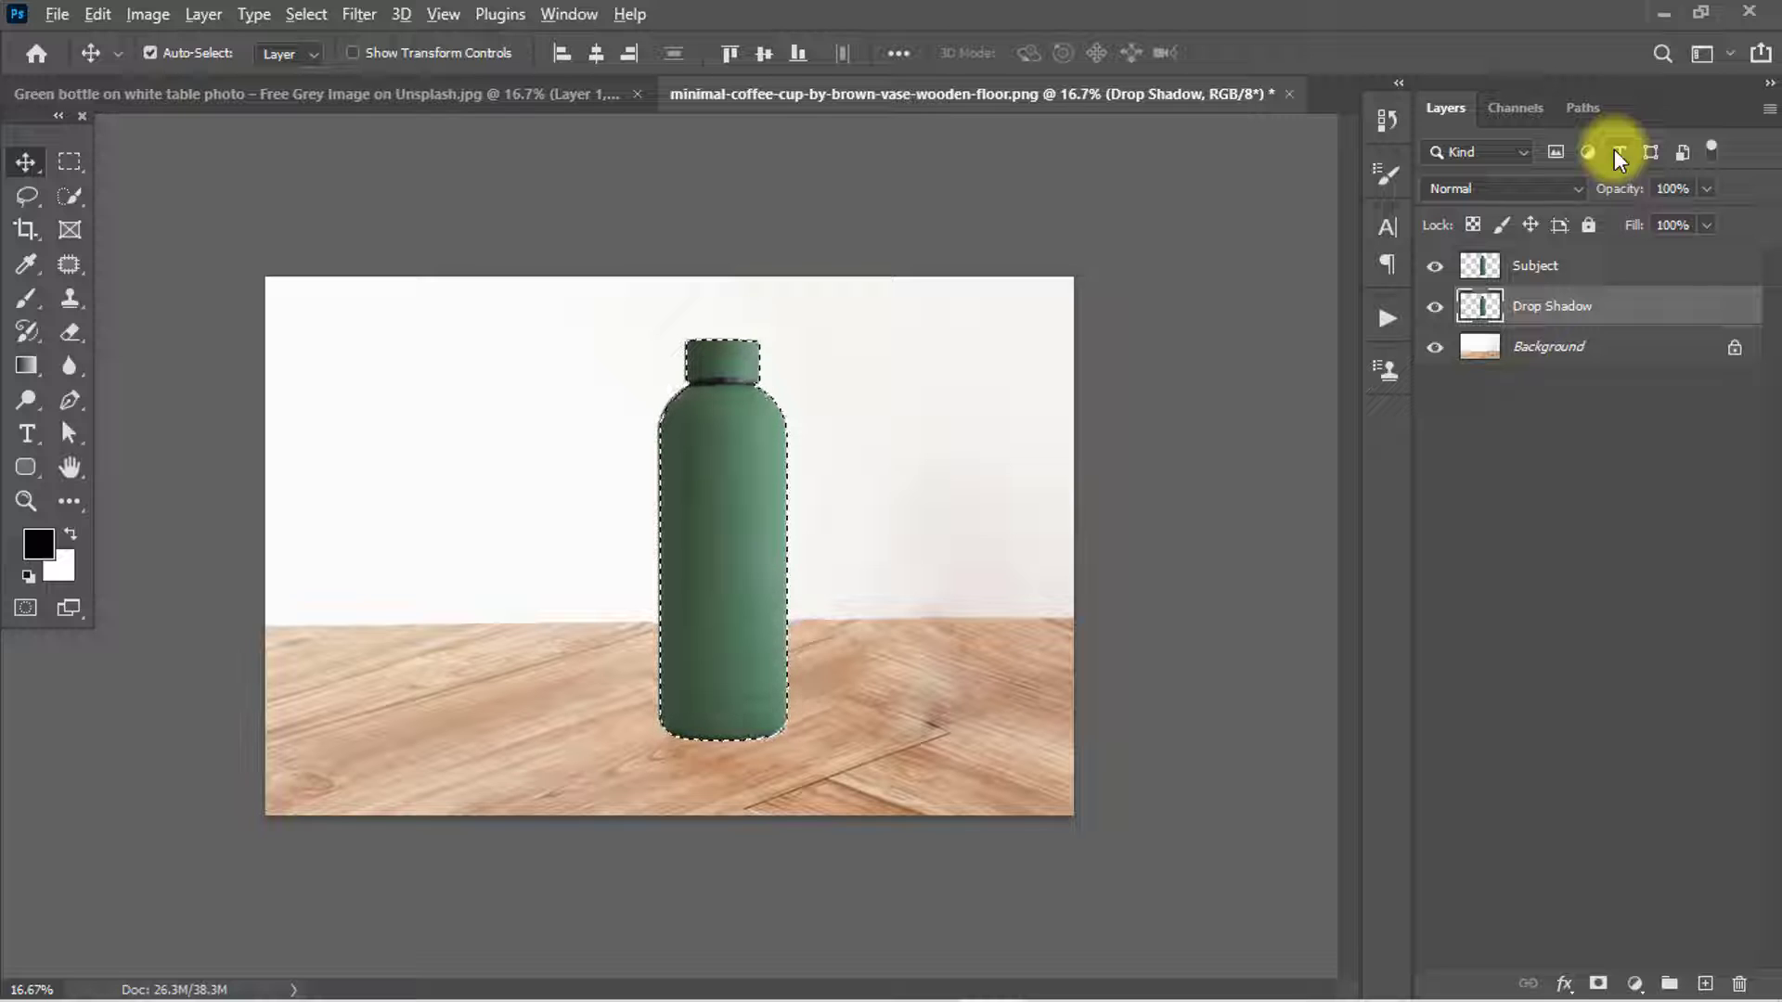
pyautogui.hotkey('alt', 'BackSpace')
pyautogui.click(1435, 265)
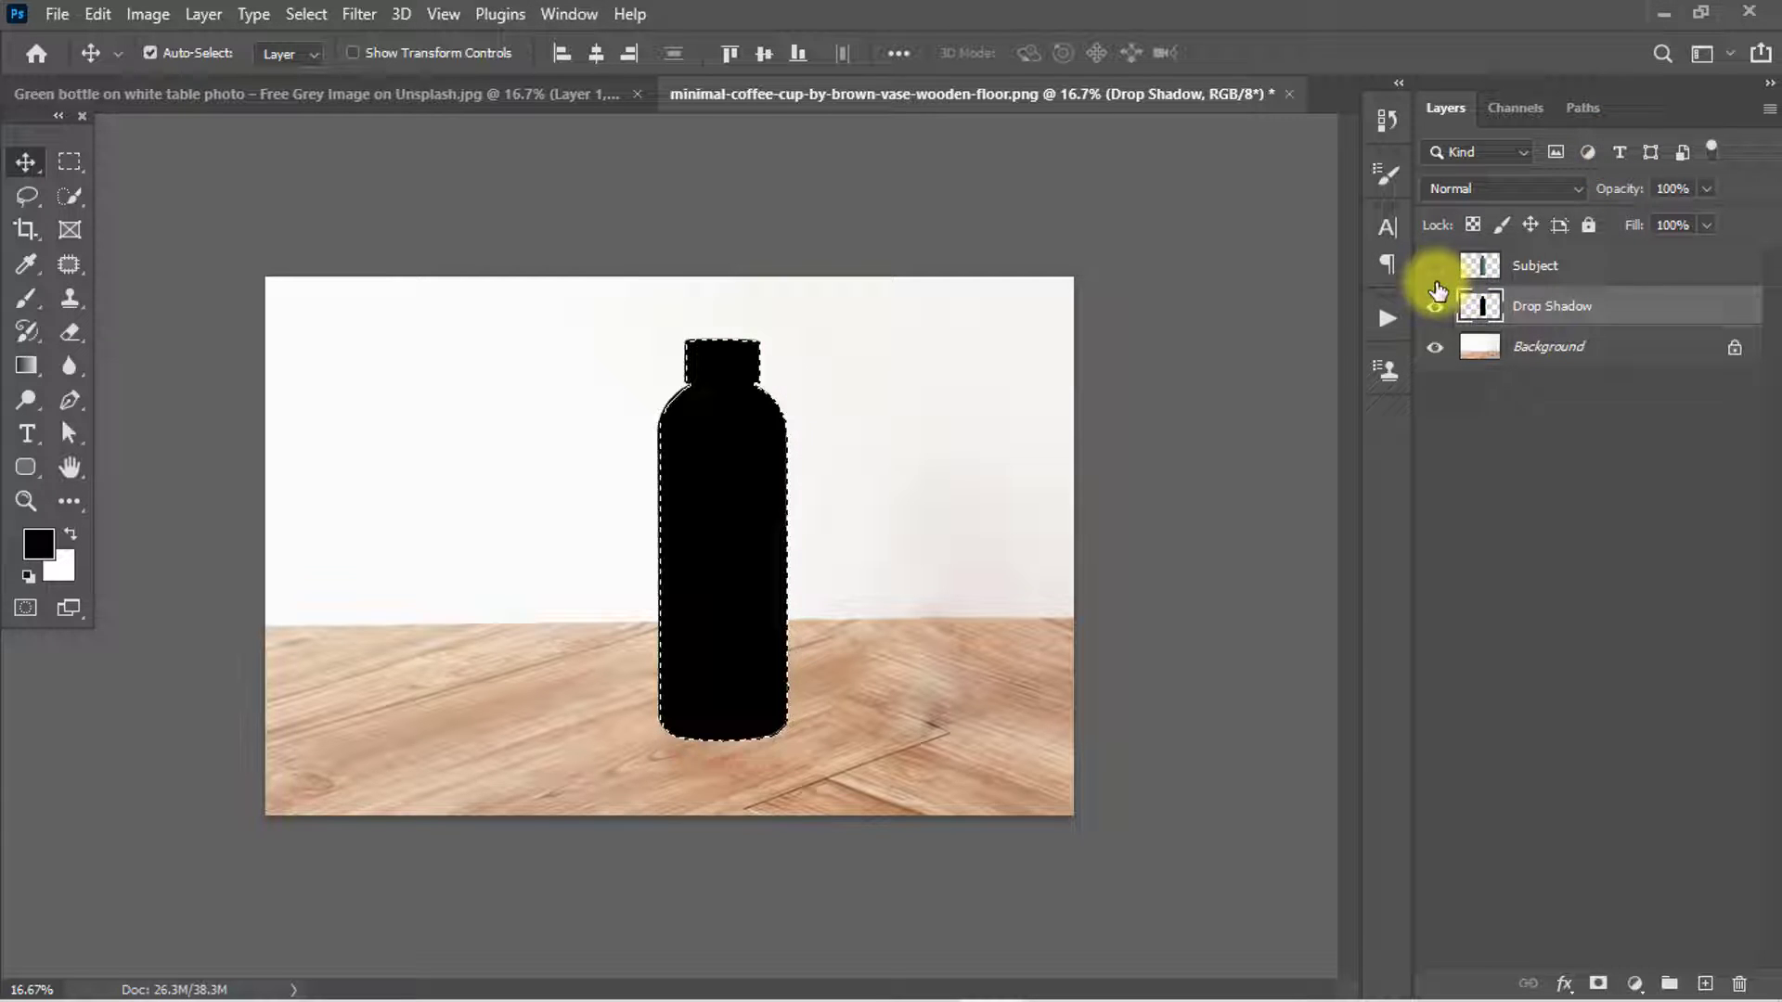
pyautogui.scroll(2, 797, 390)
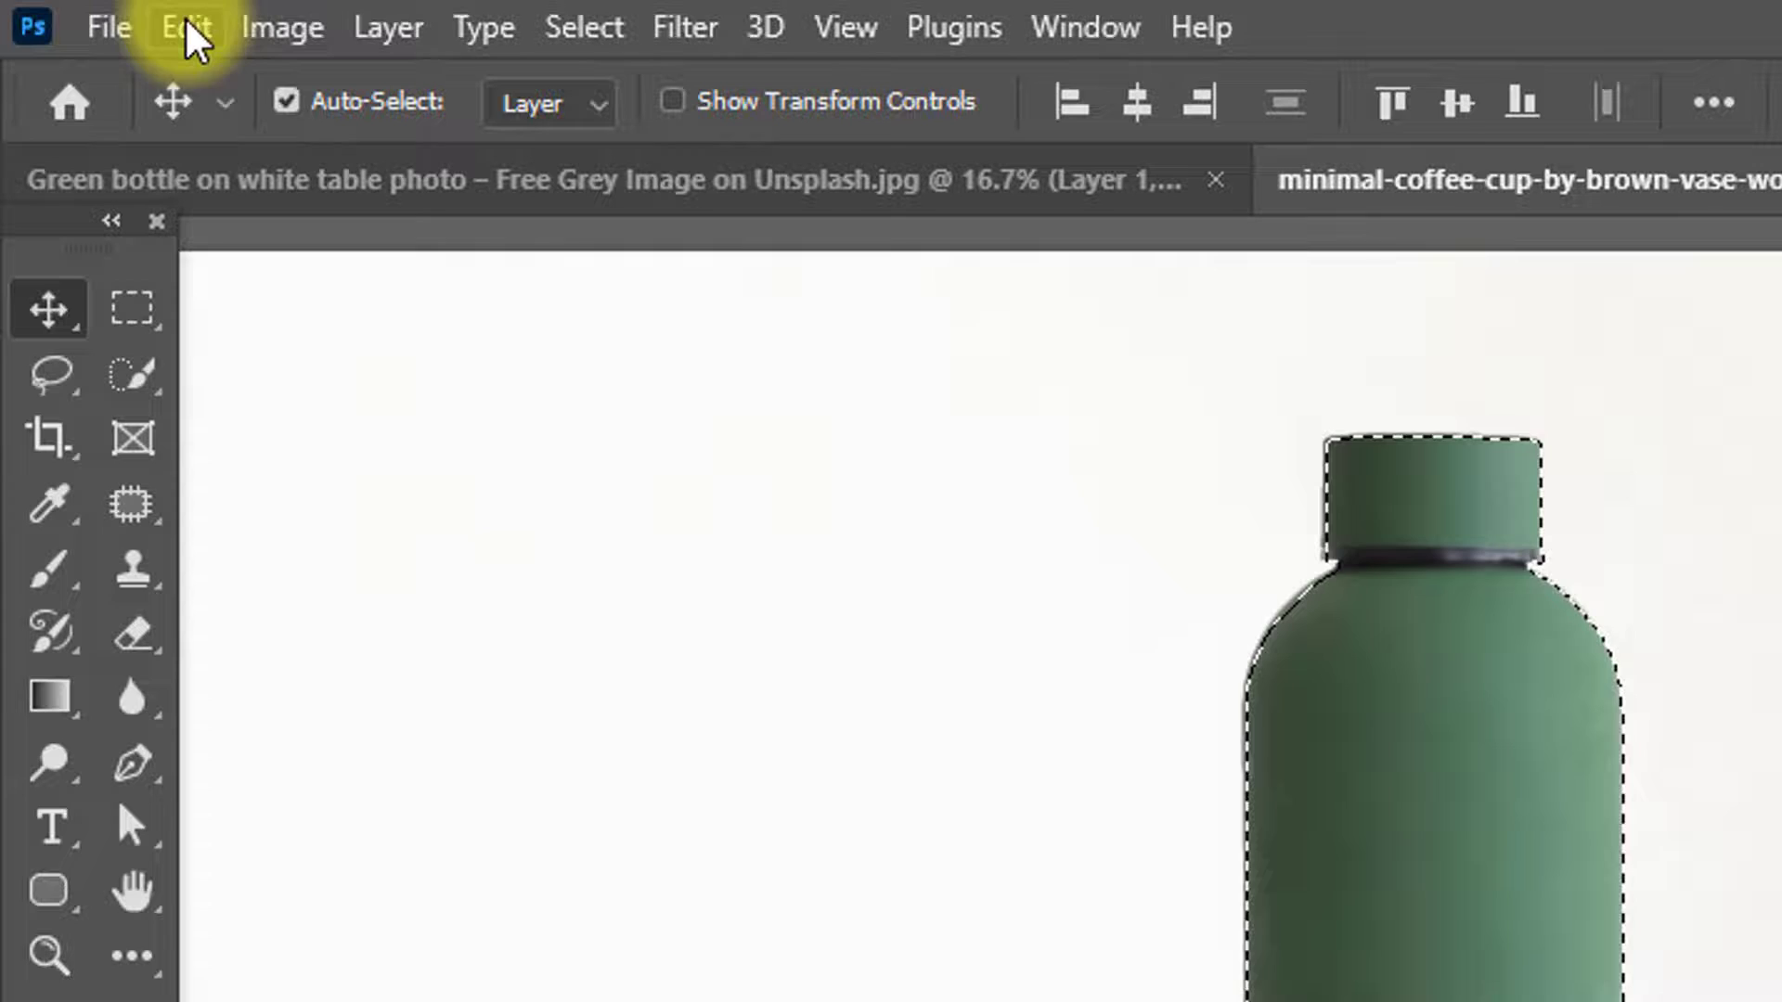
# Step: Start Edit > Perspective Warp and draw quads over the bottle's base and body
pyautogui.click(174, 28)
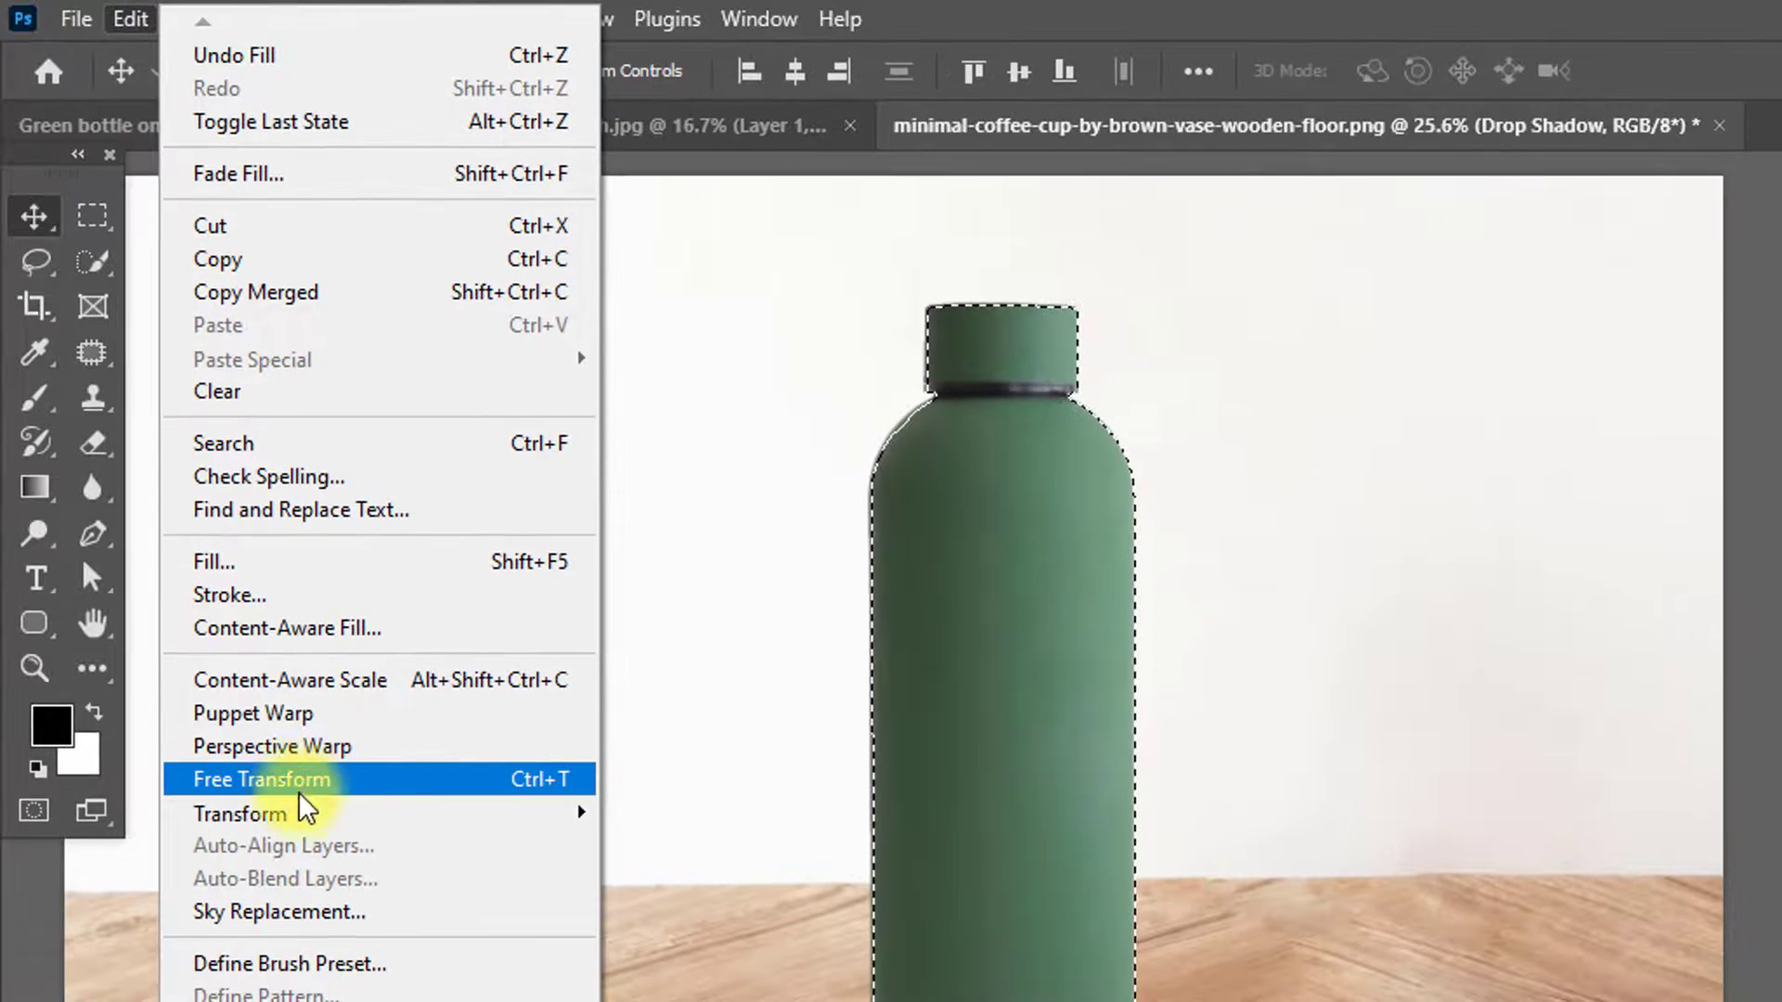
pyautogui.click(288, 759)
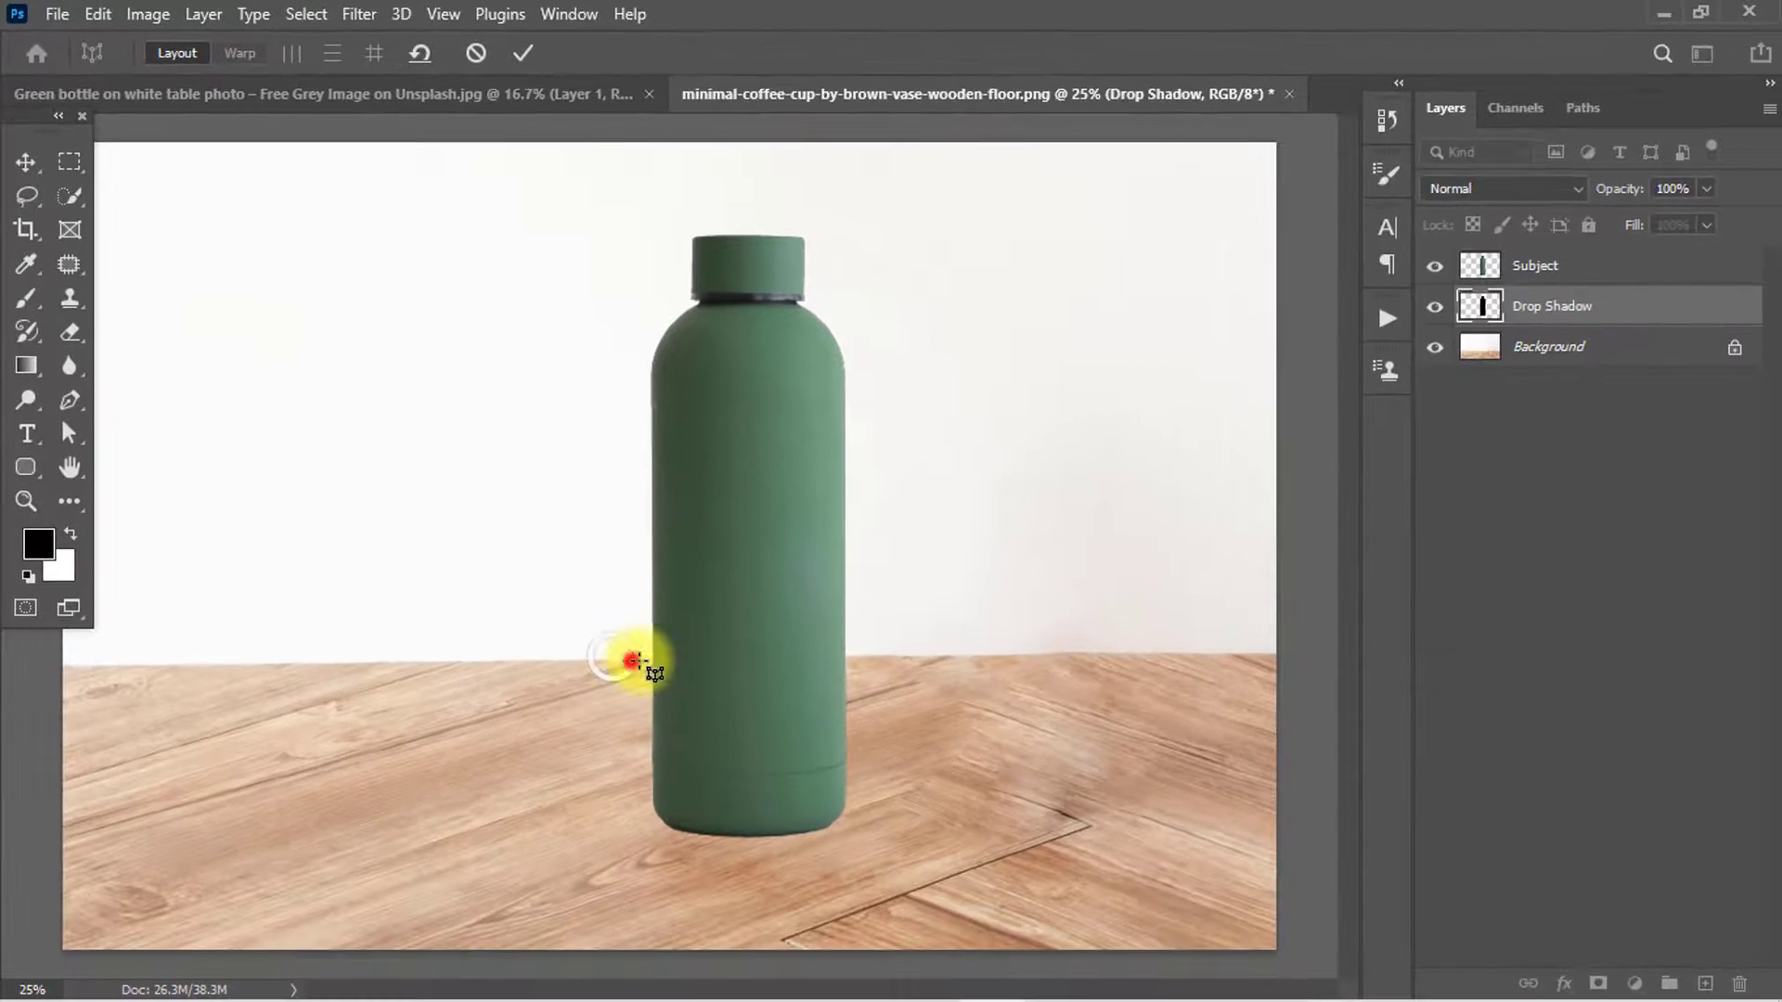
pyautogui.moveTo(613, 656); pyautogui.dragTo(907, 872)
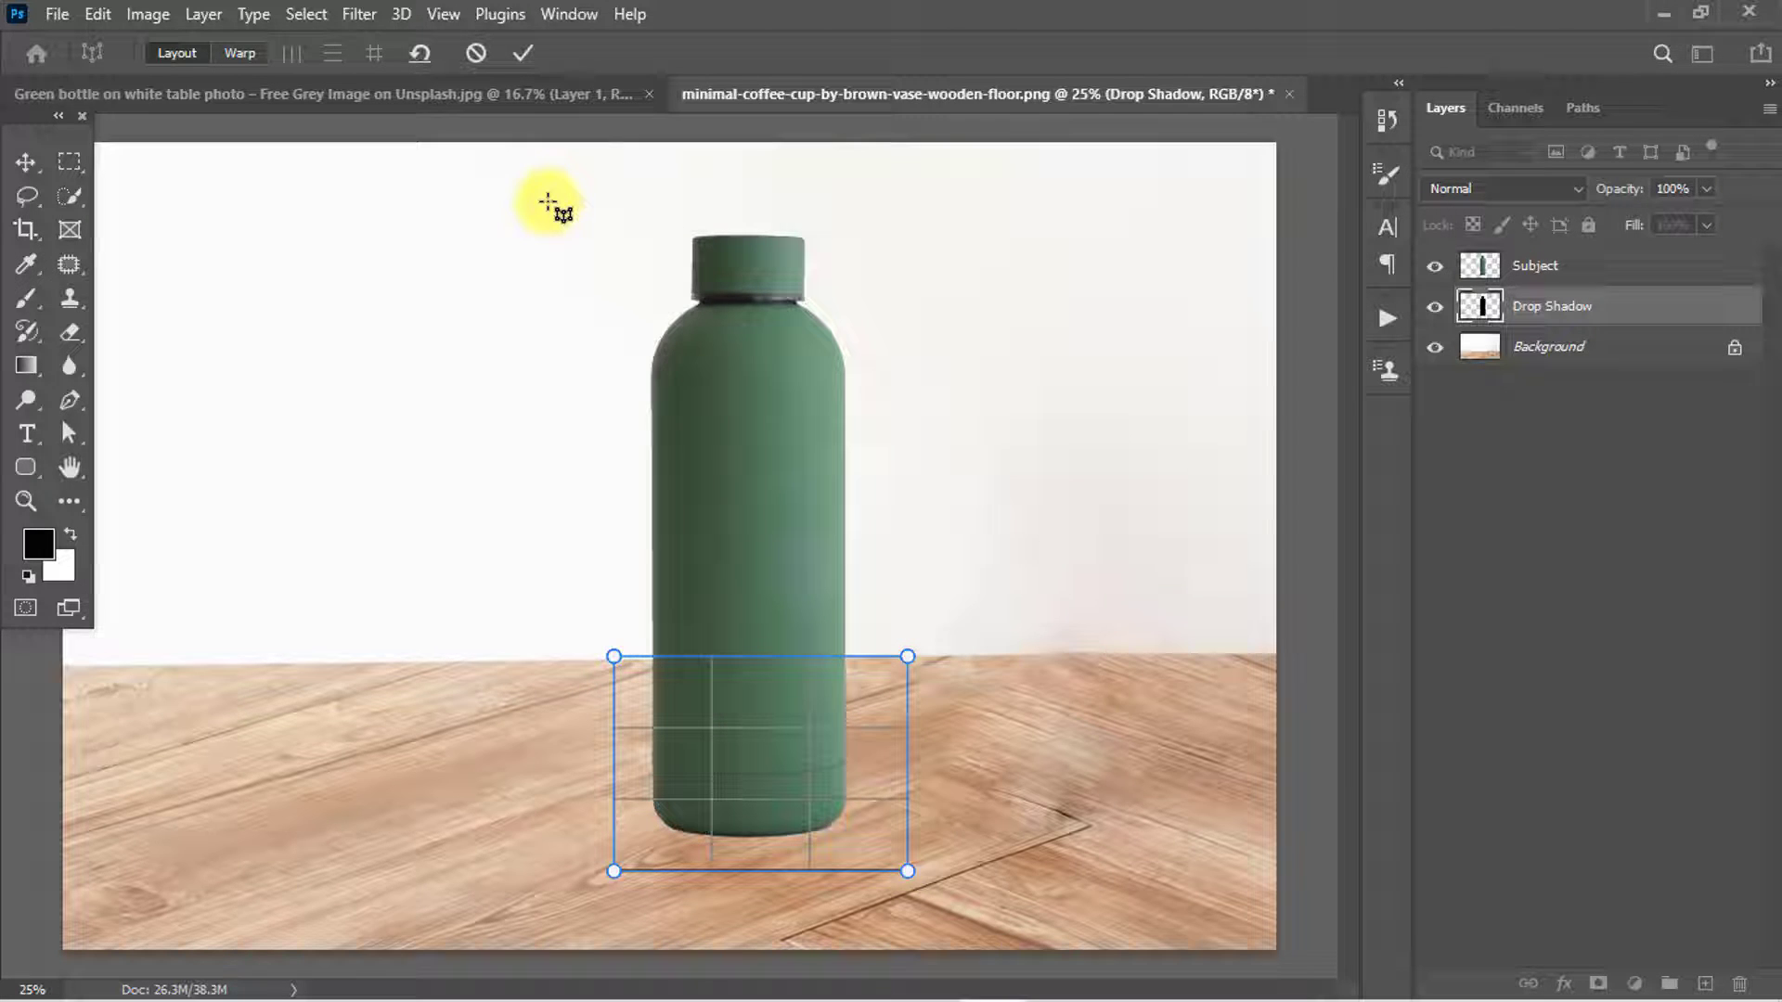
pyautogui.moveTo(546, 198); pyautogui.dragTo(975, 647)
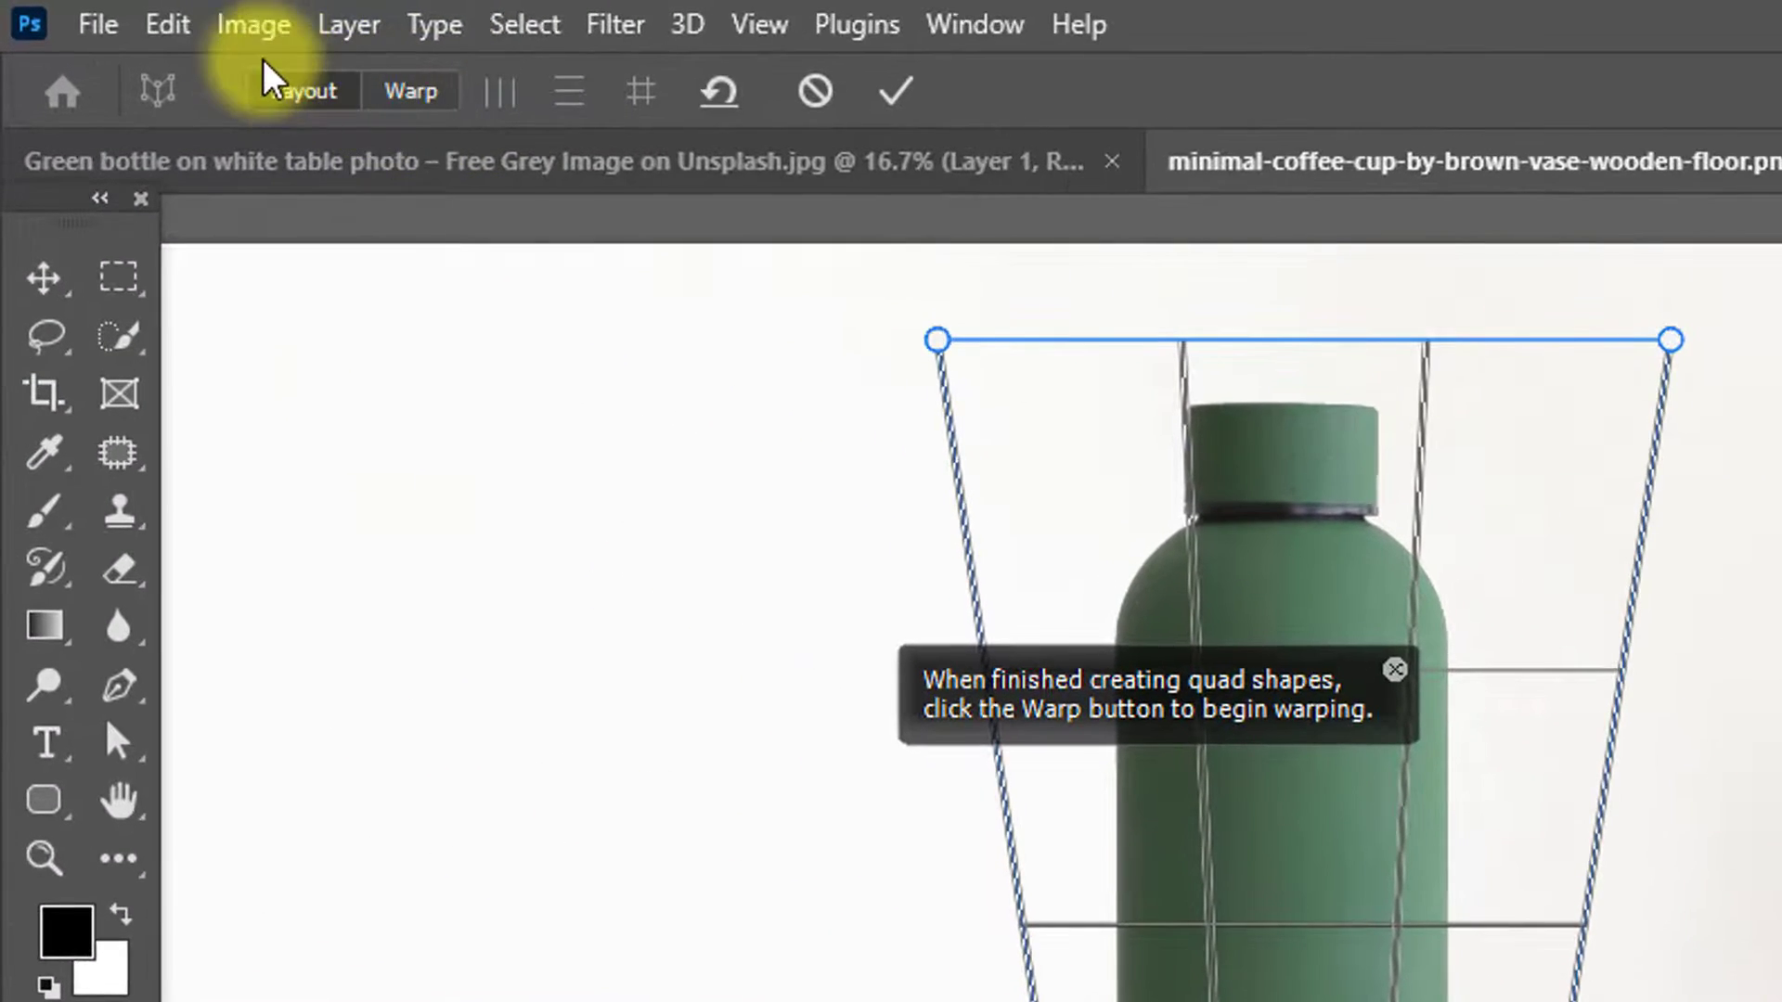
# Step: Drag the warp pins to skew the black silhouette left behind the bottle and shorten it
pyautogui.click(412, 101)
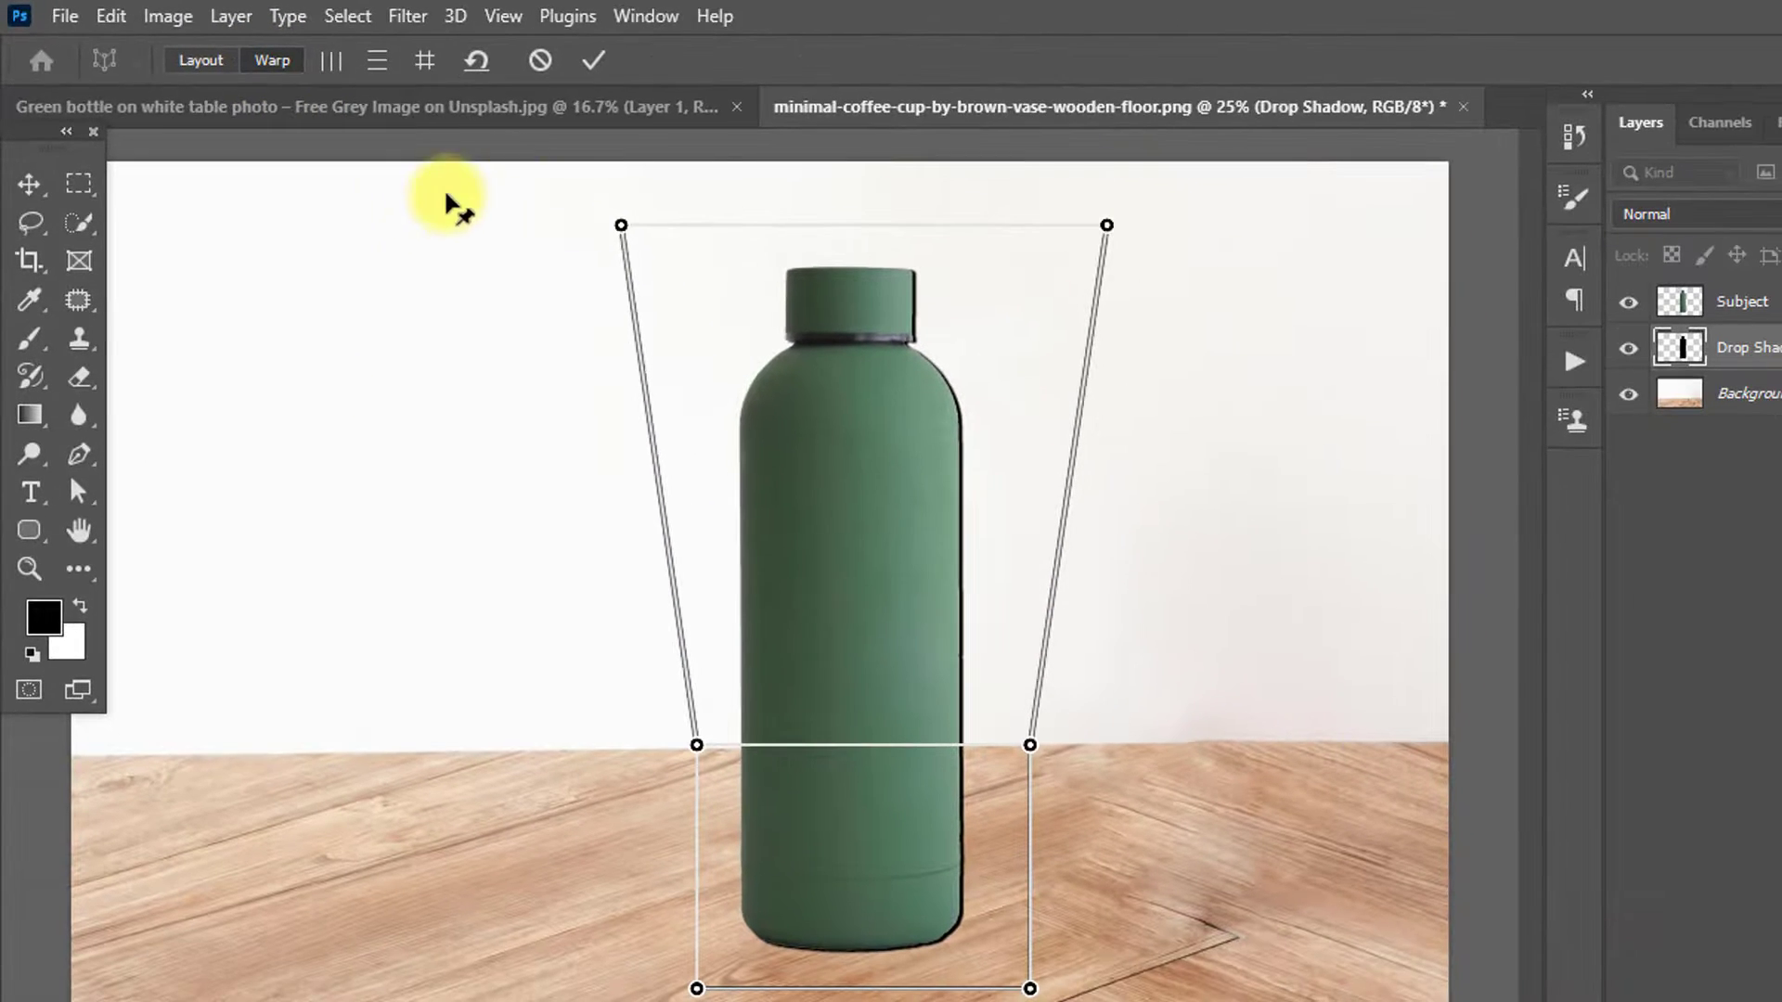
pyautogui.moveTo(619, 224); pyautogui.dragTo(368, 255)
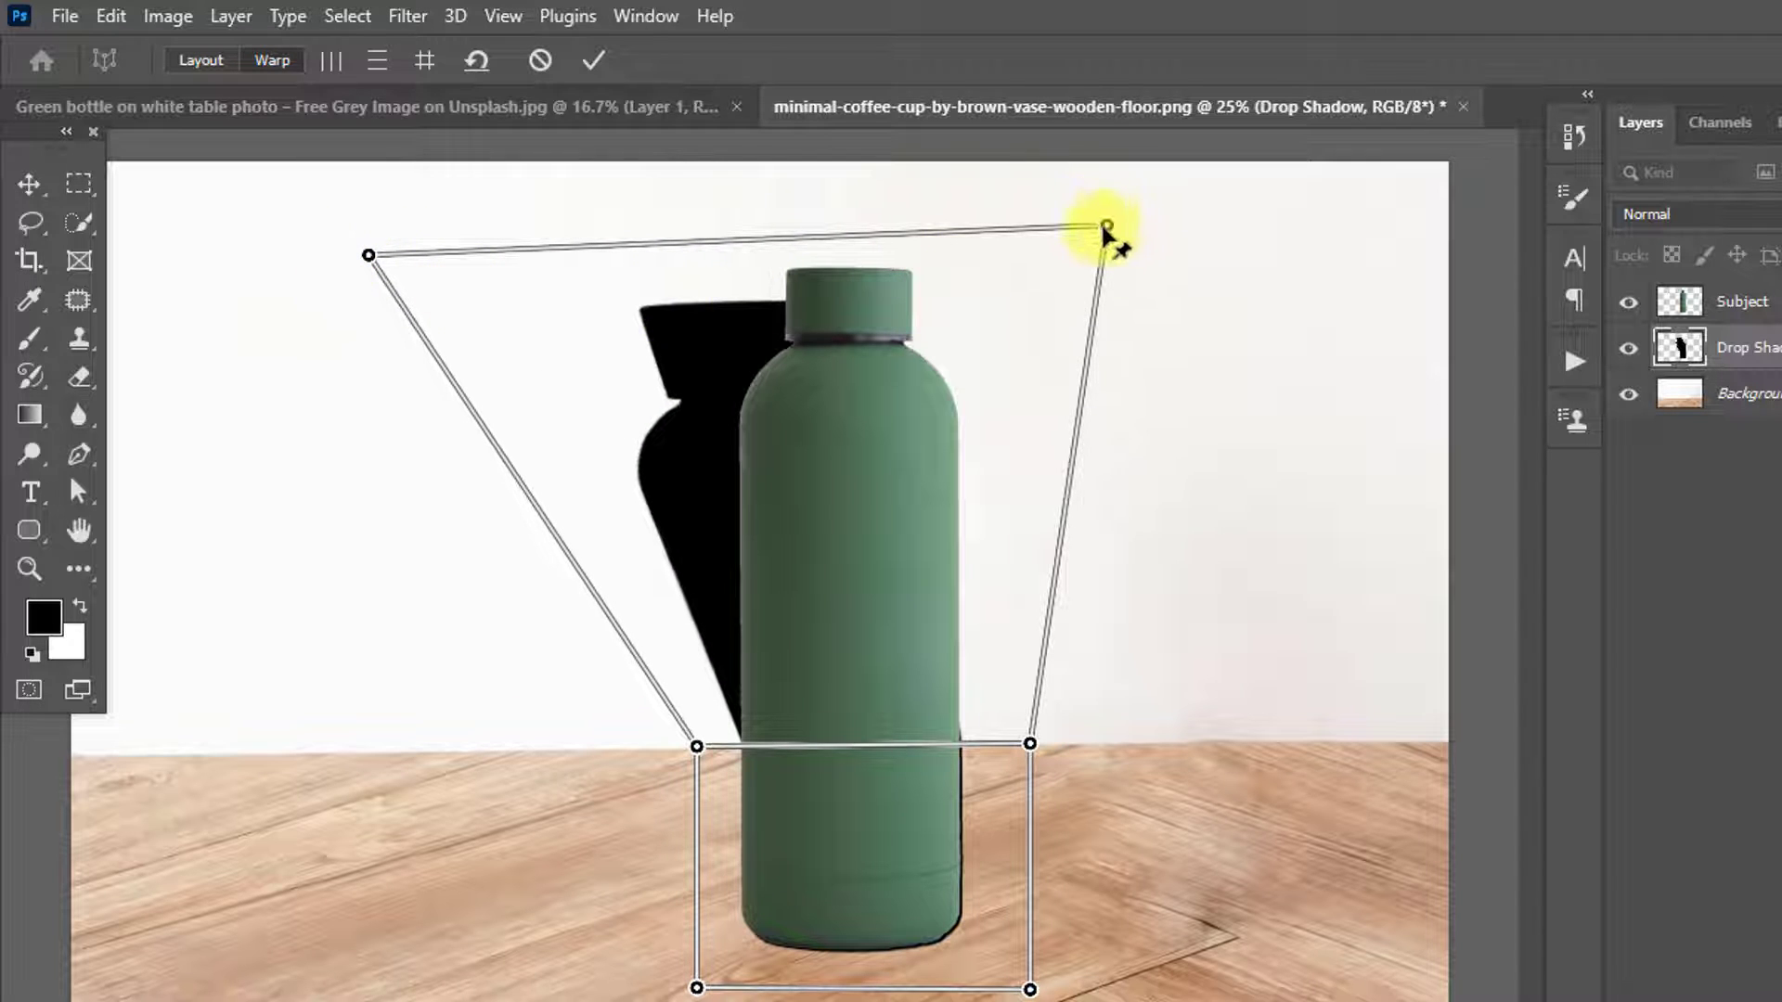
pyautogui.moveTo(1107, 226); pyautogui.dragTo(792, 211)
pyautogui.moveTo(696, 746); pyautogui.dragTo(413, 750)
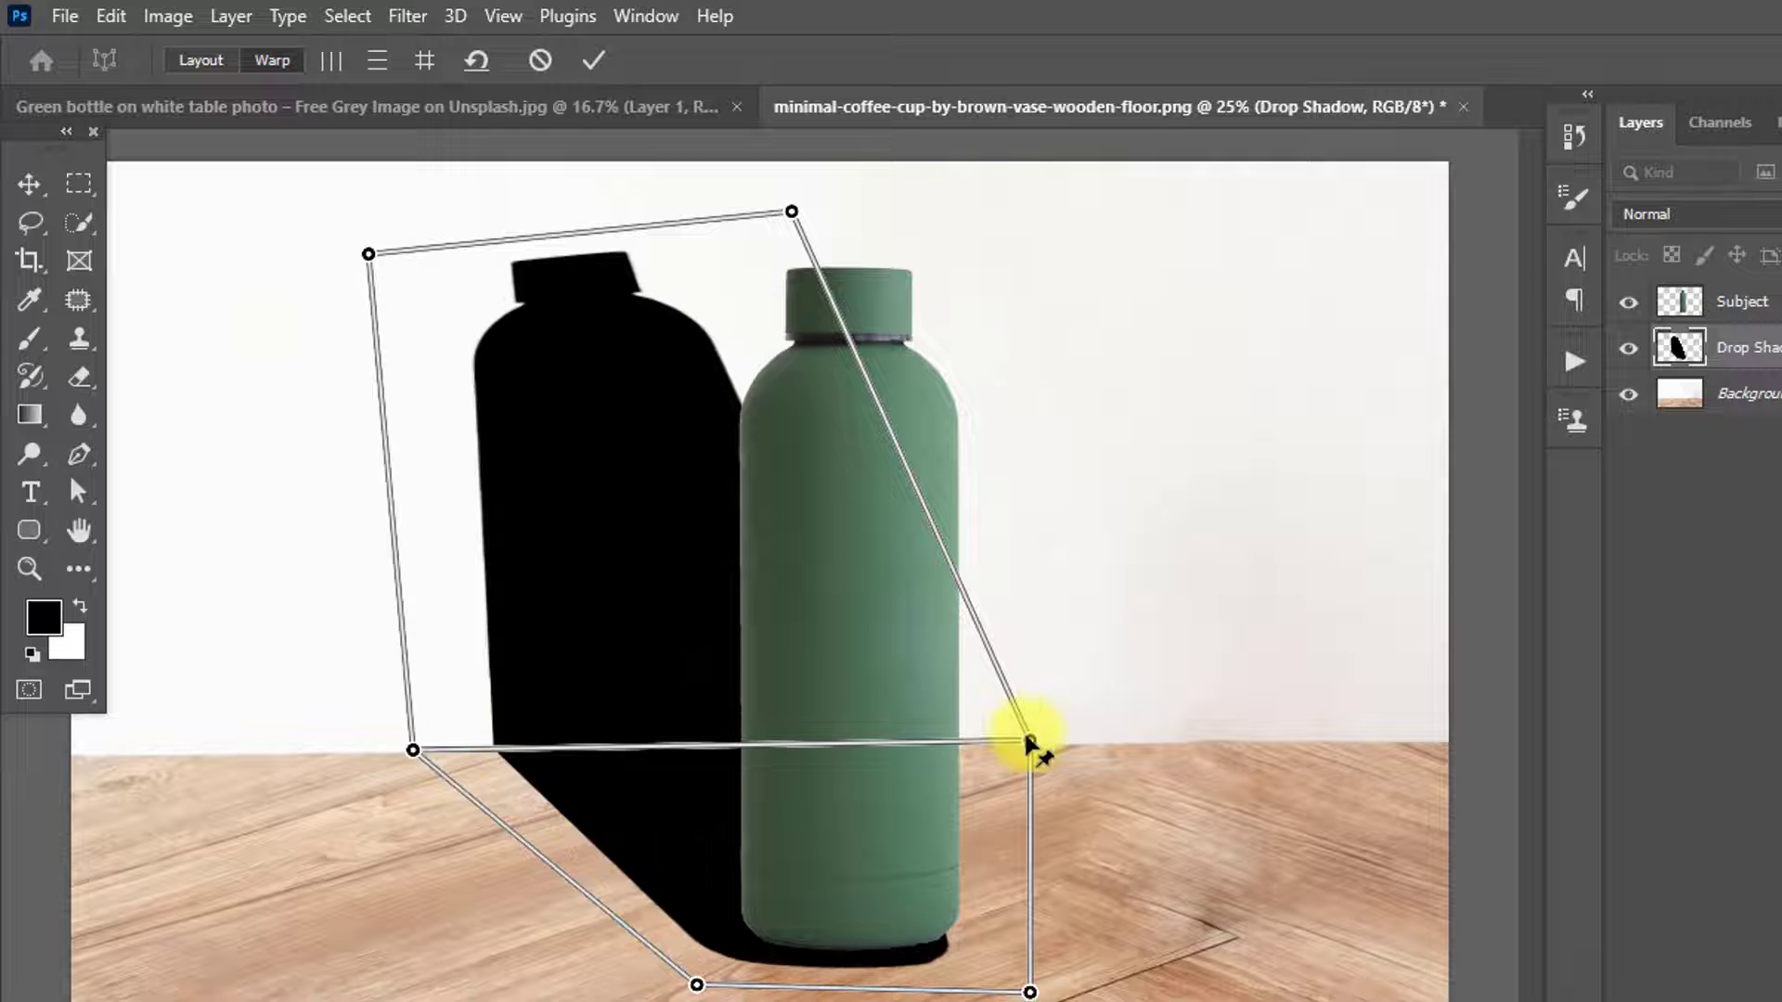
pyautogui.moveTo(1030, 744); pyautogui.dragTo(761, 744)
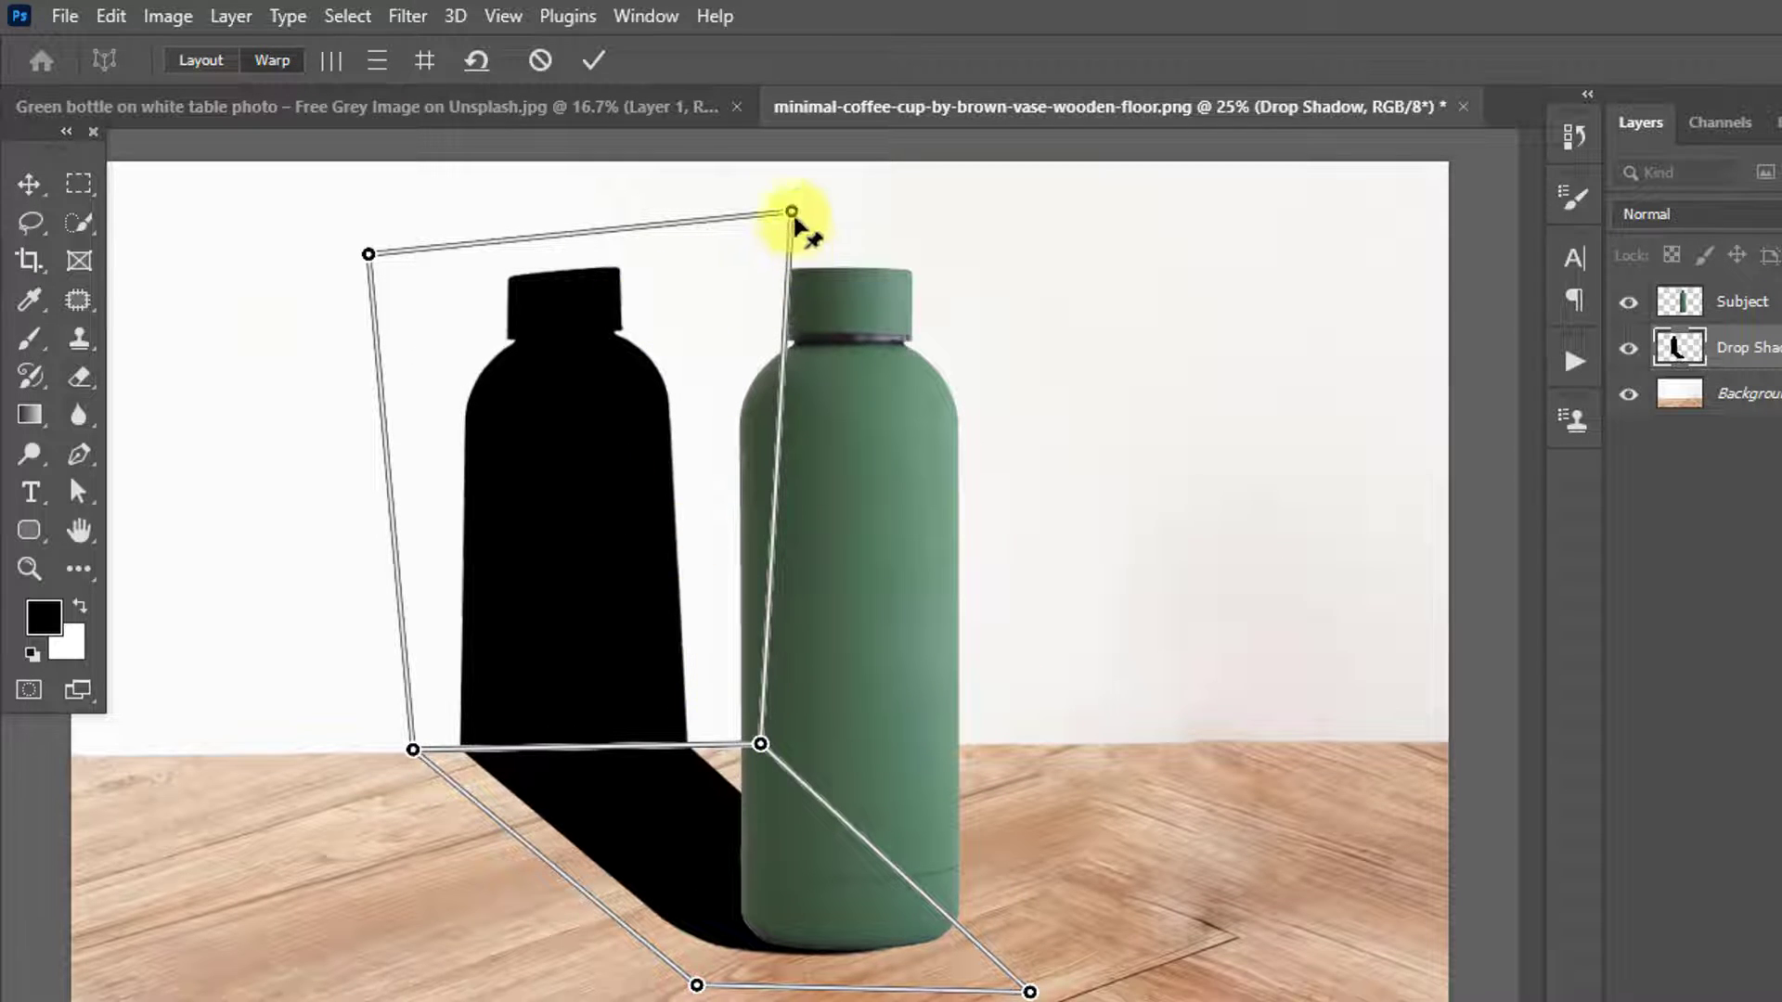
pyautogui.moveTo(791, 211); pyautogui.dragTo(672, 251)
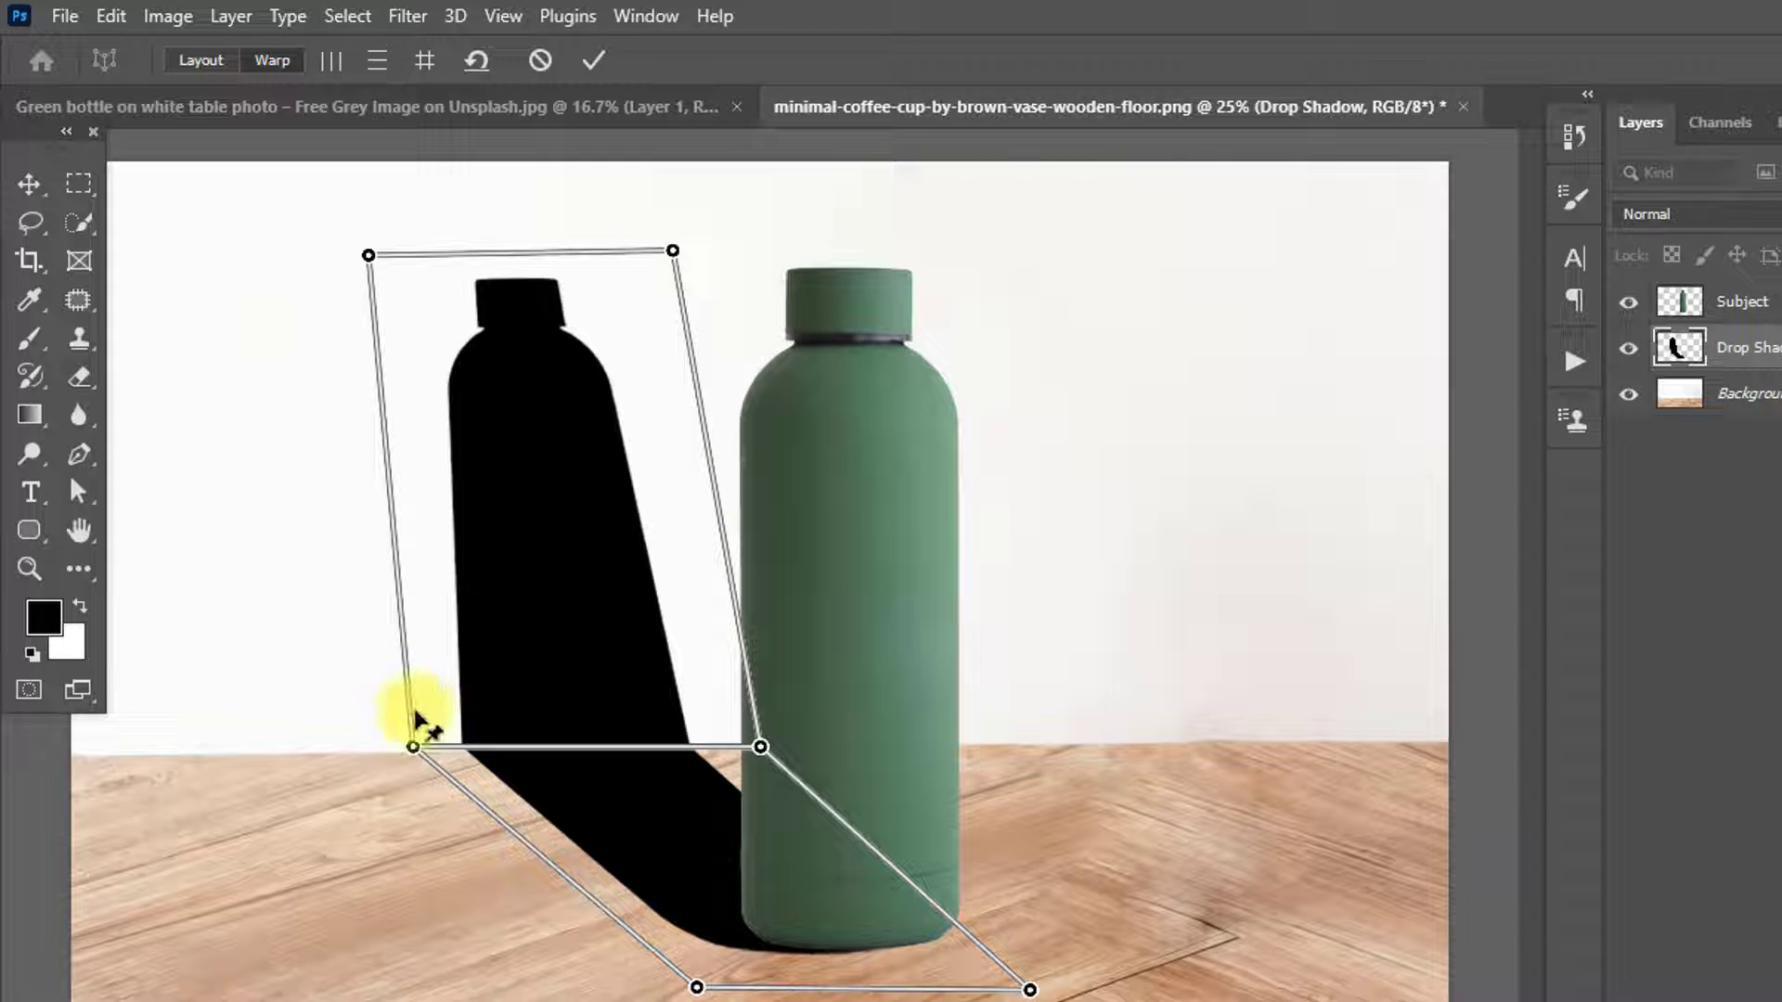
pyautogui.click(413, 753)
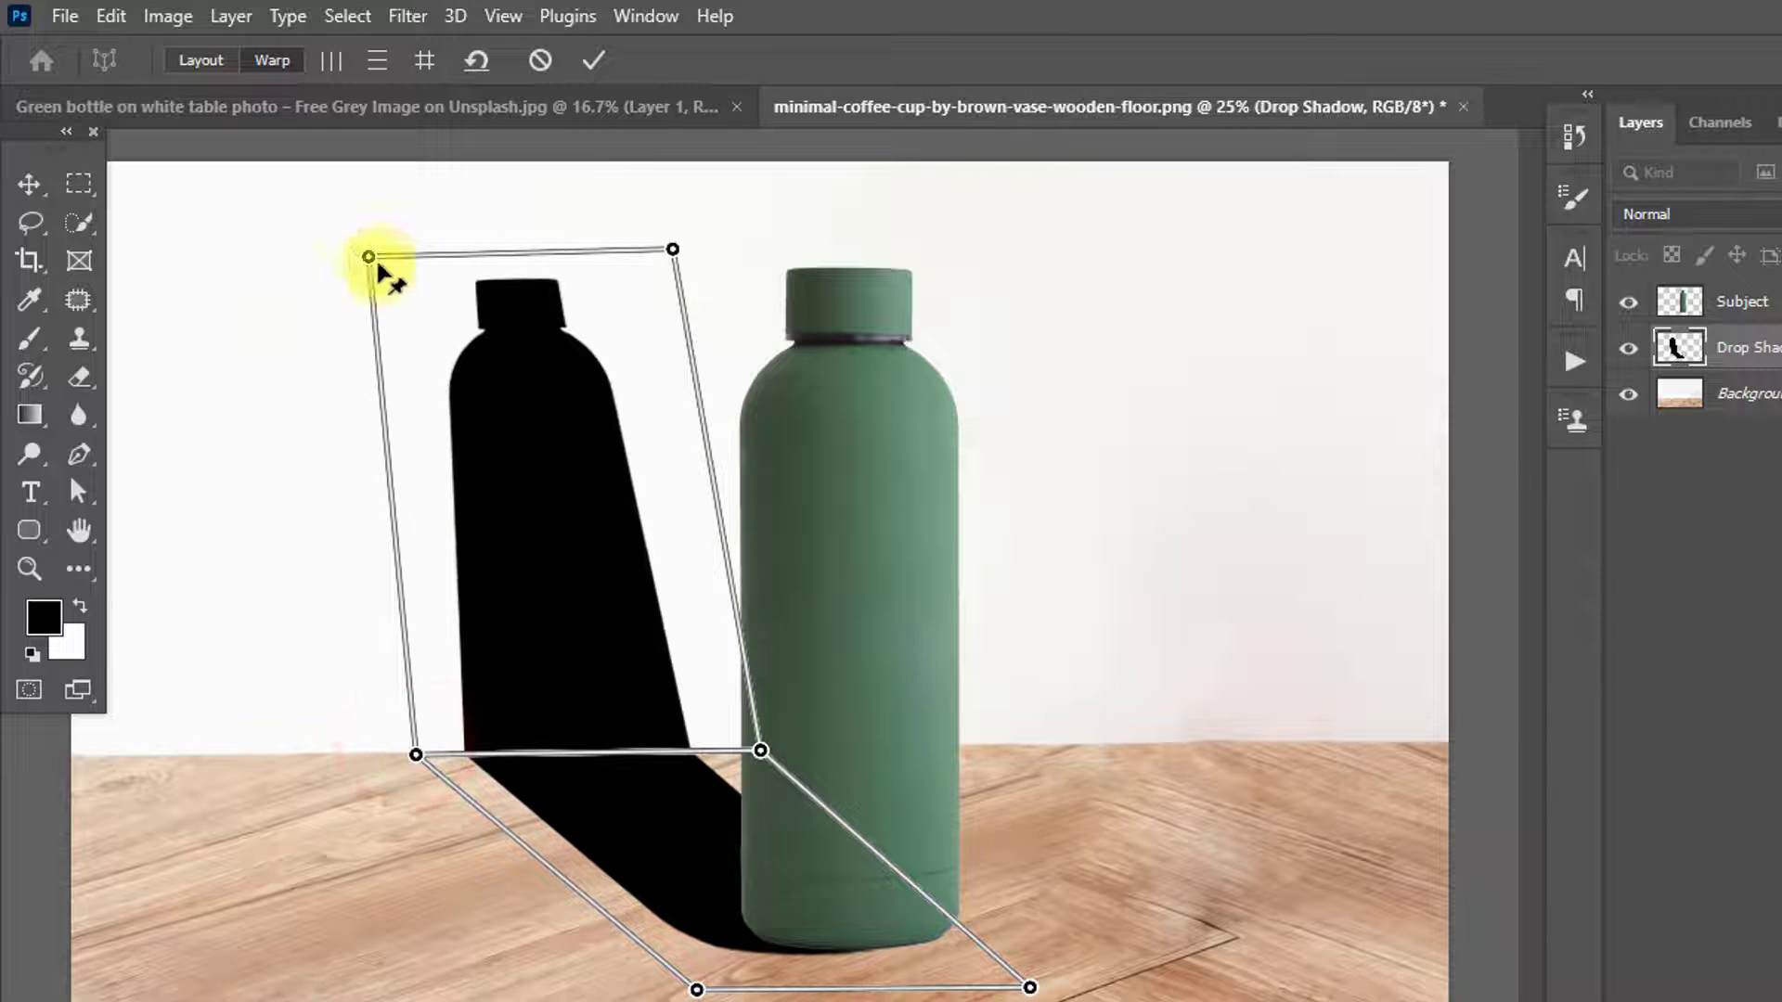
pyautogui.moveTo(367, 254); pyautogui.dragTo(284, 342)
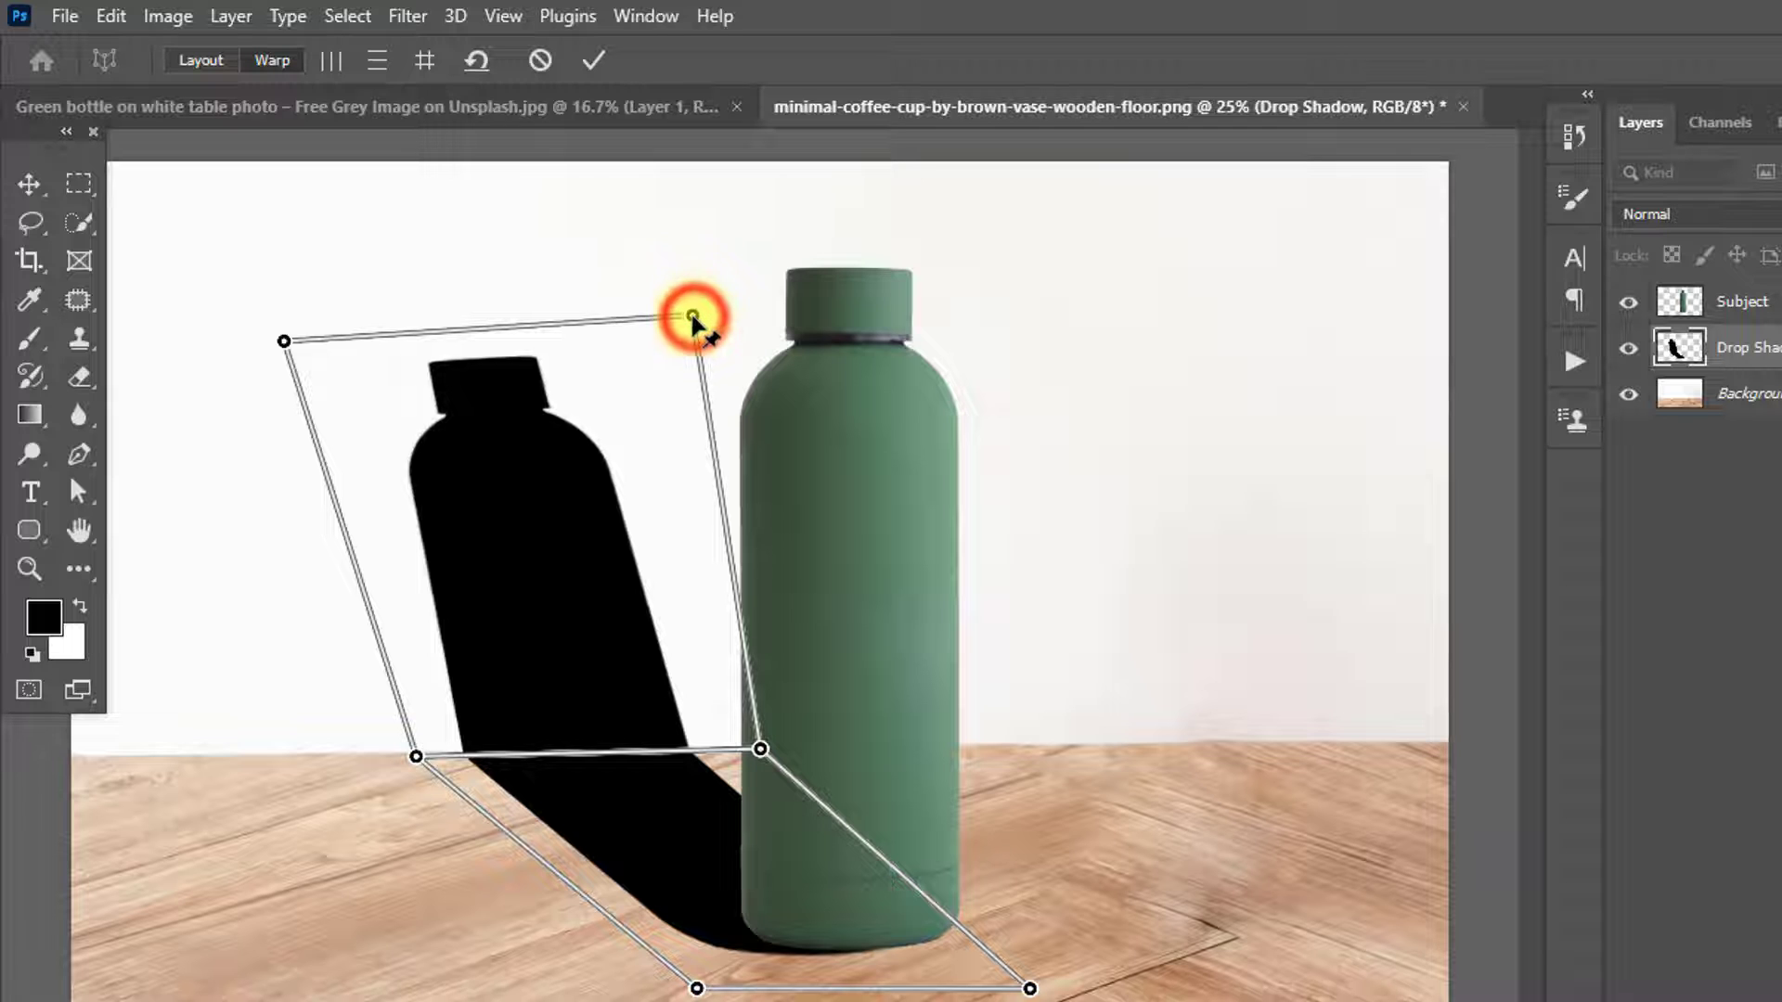
pyautogui.moveTo(673, 251); pyautogui.dragTo(690, 329)
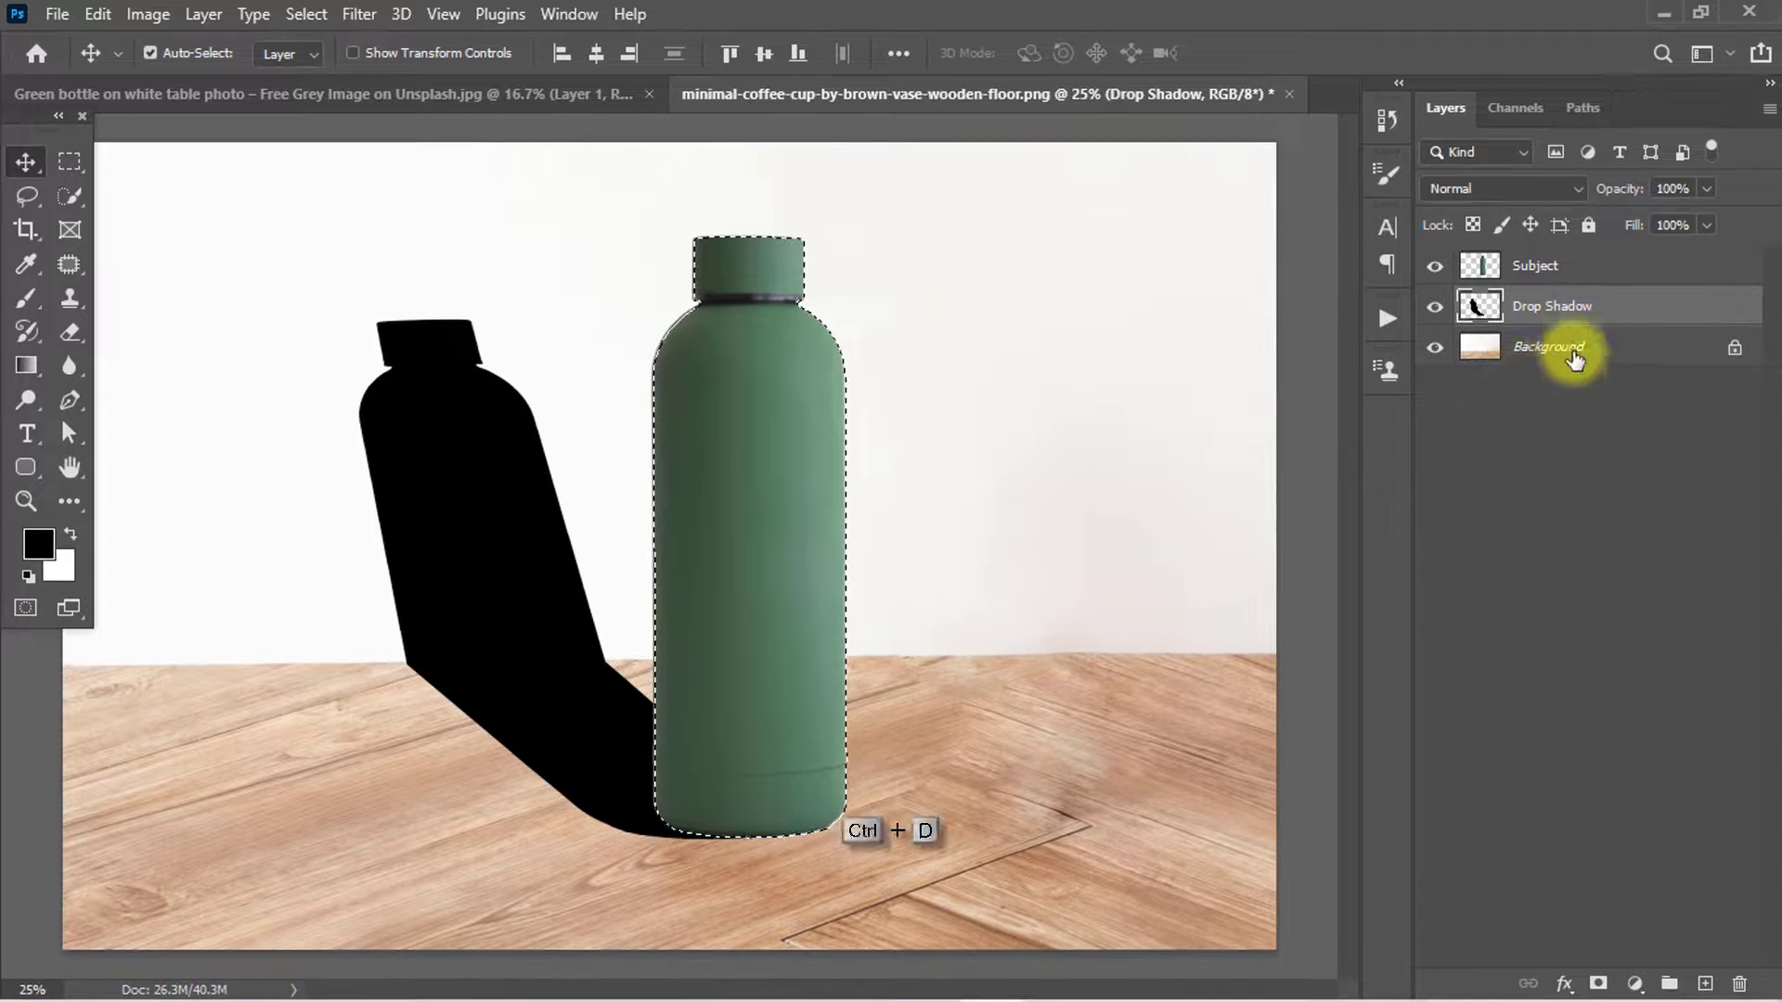
# Step: Deselect with Ctrl+D and apply a 10-pixel Gaussian Blur to the shadow
pyautogui.hotkey('ctrl', 'd')
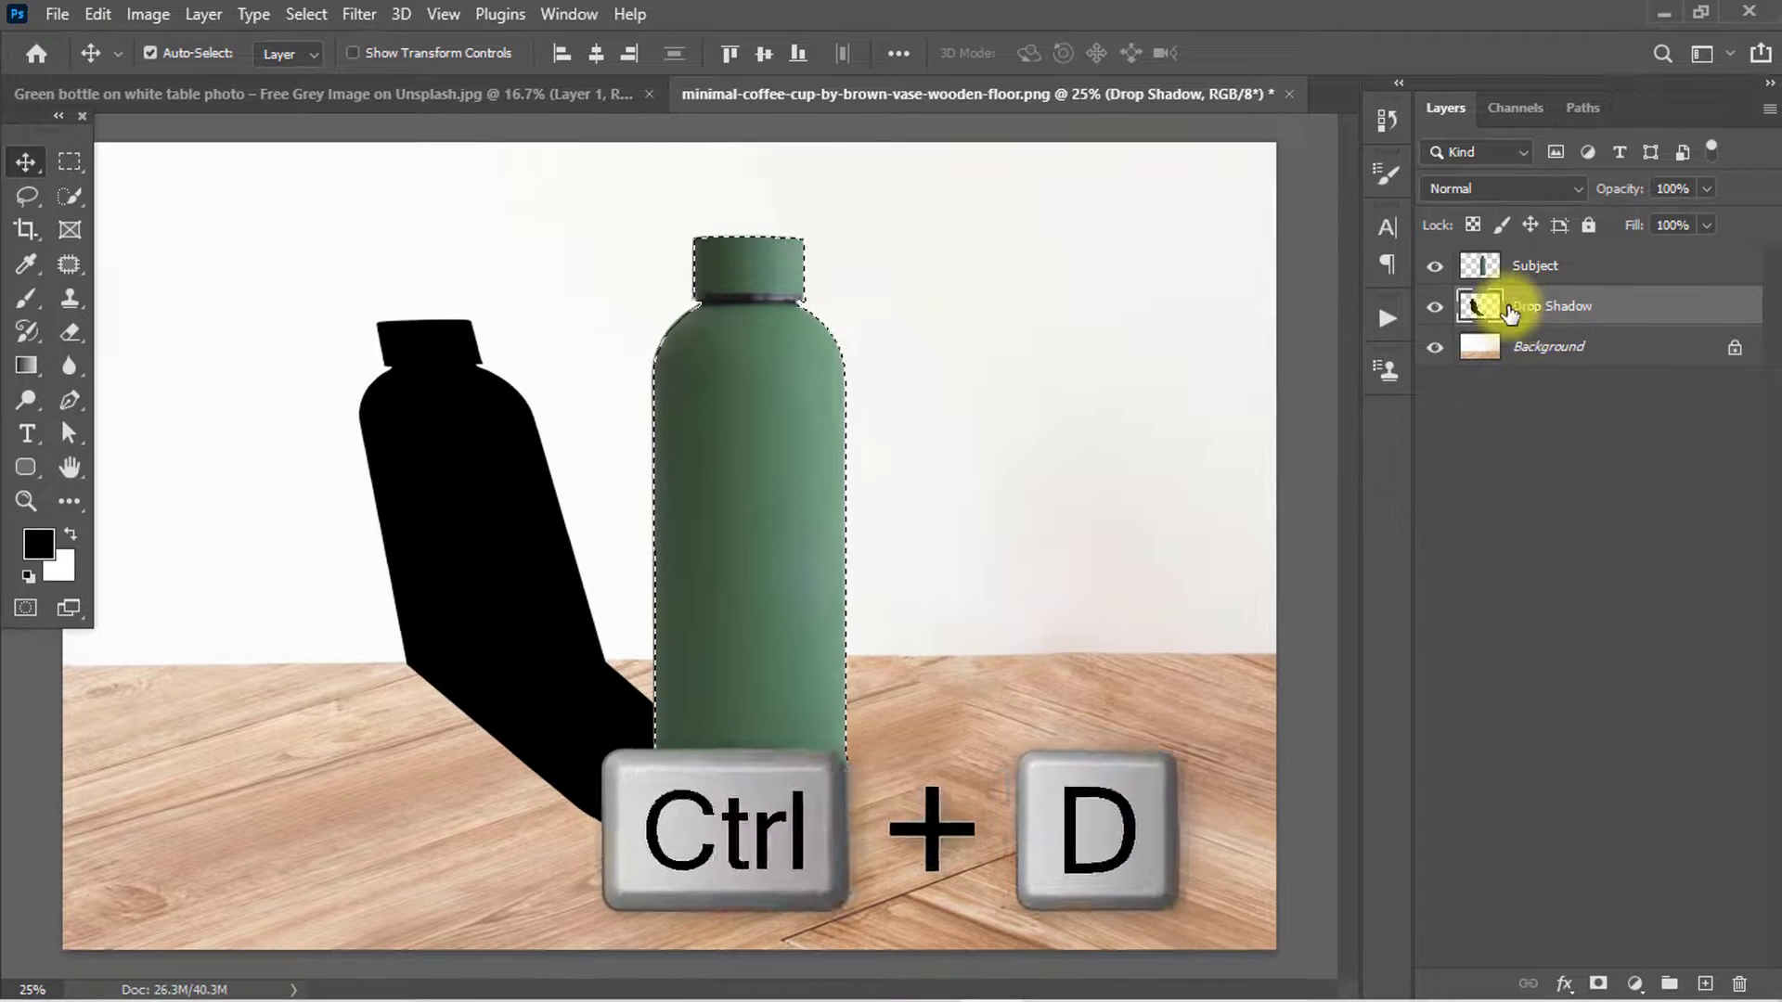
pyautogui.hotkey('ctrl', 'd')
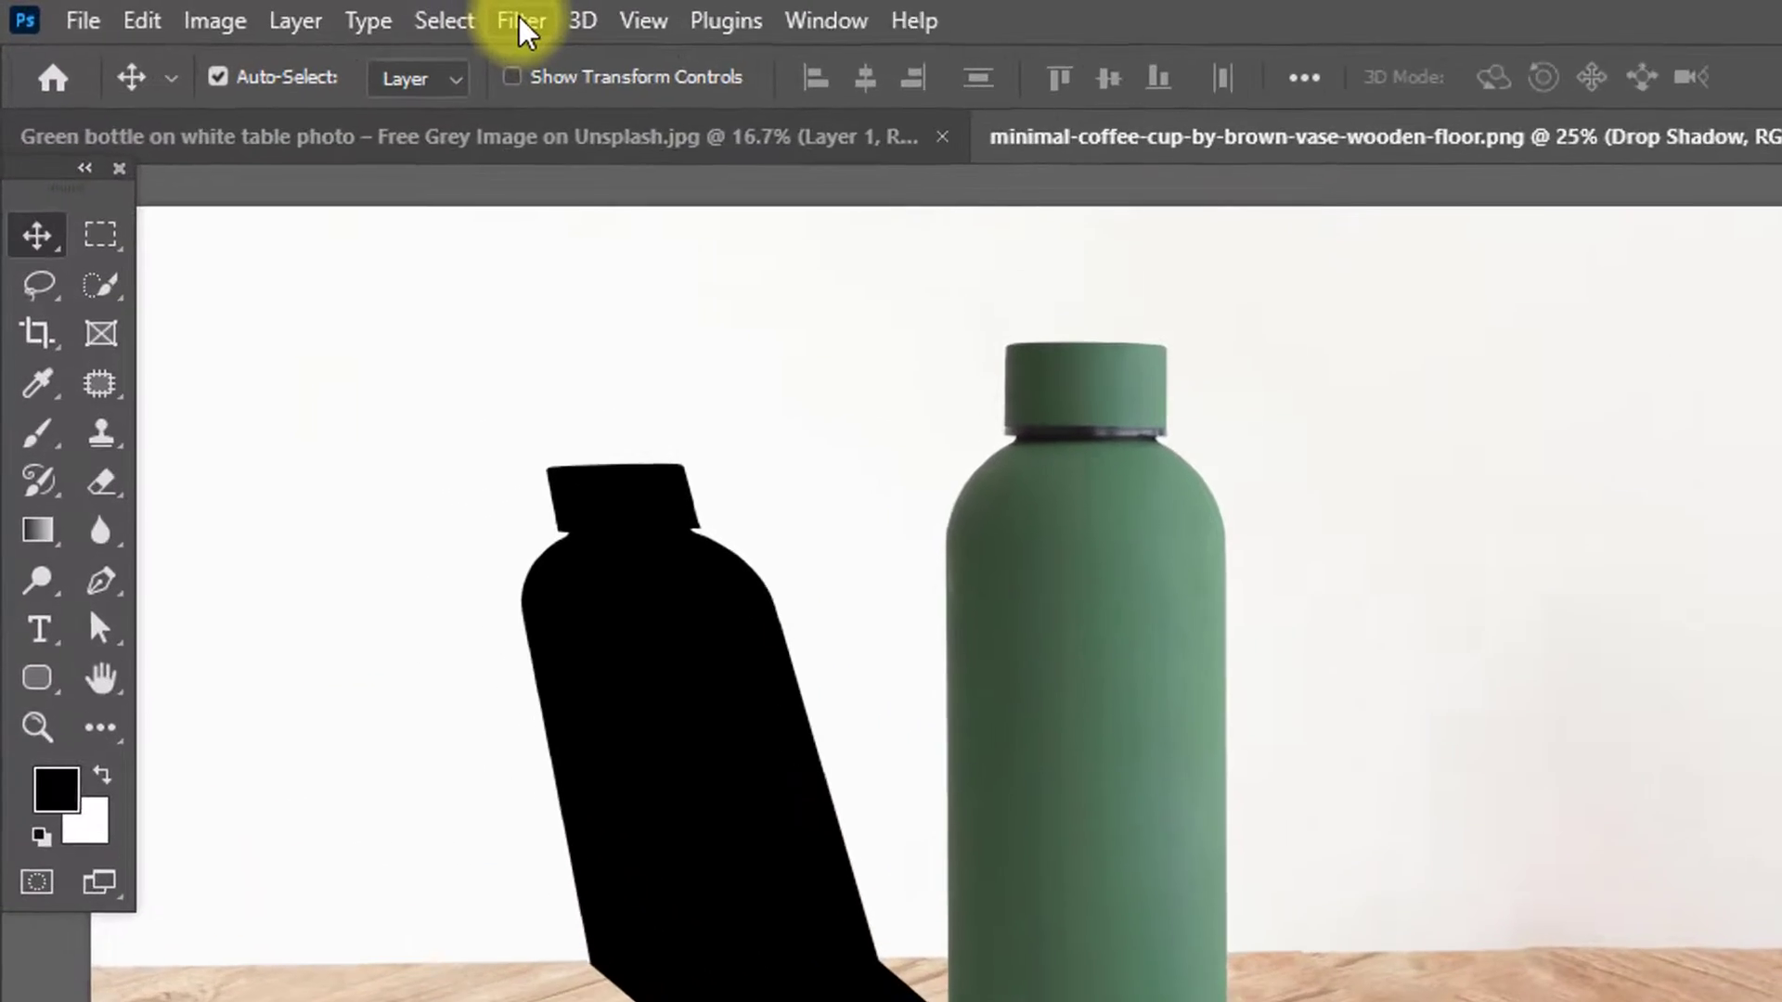
pyautogui.click(359, 14)
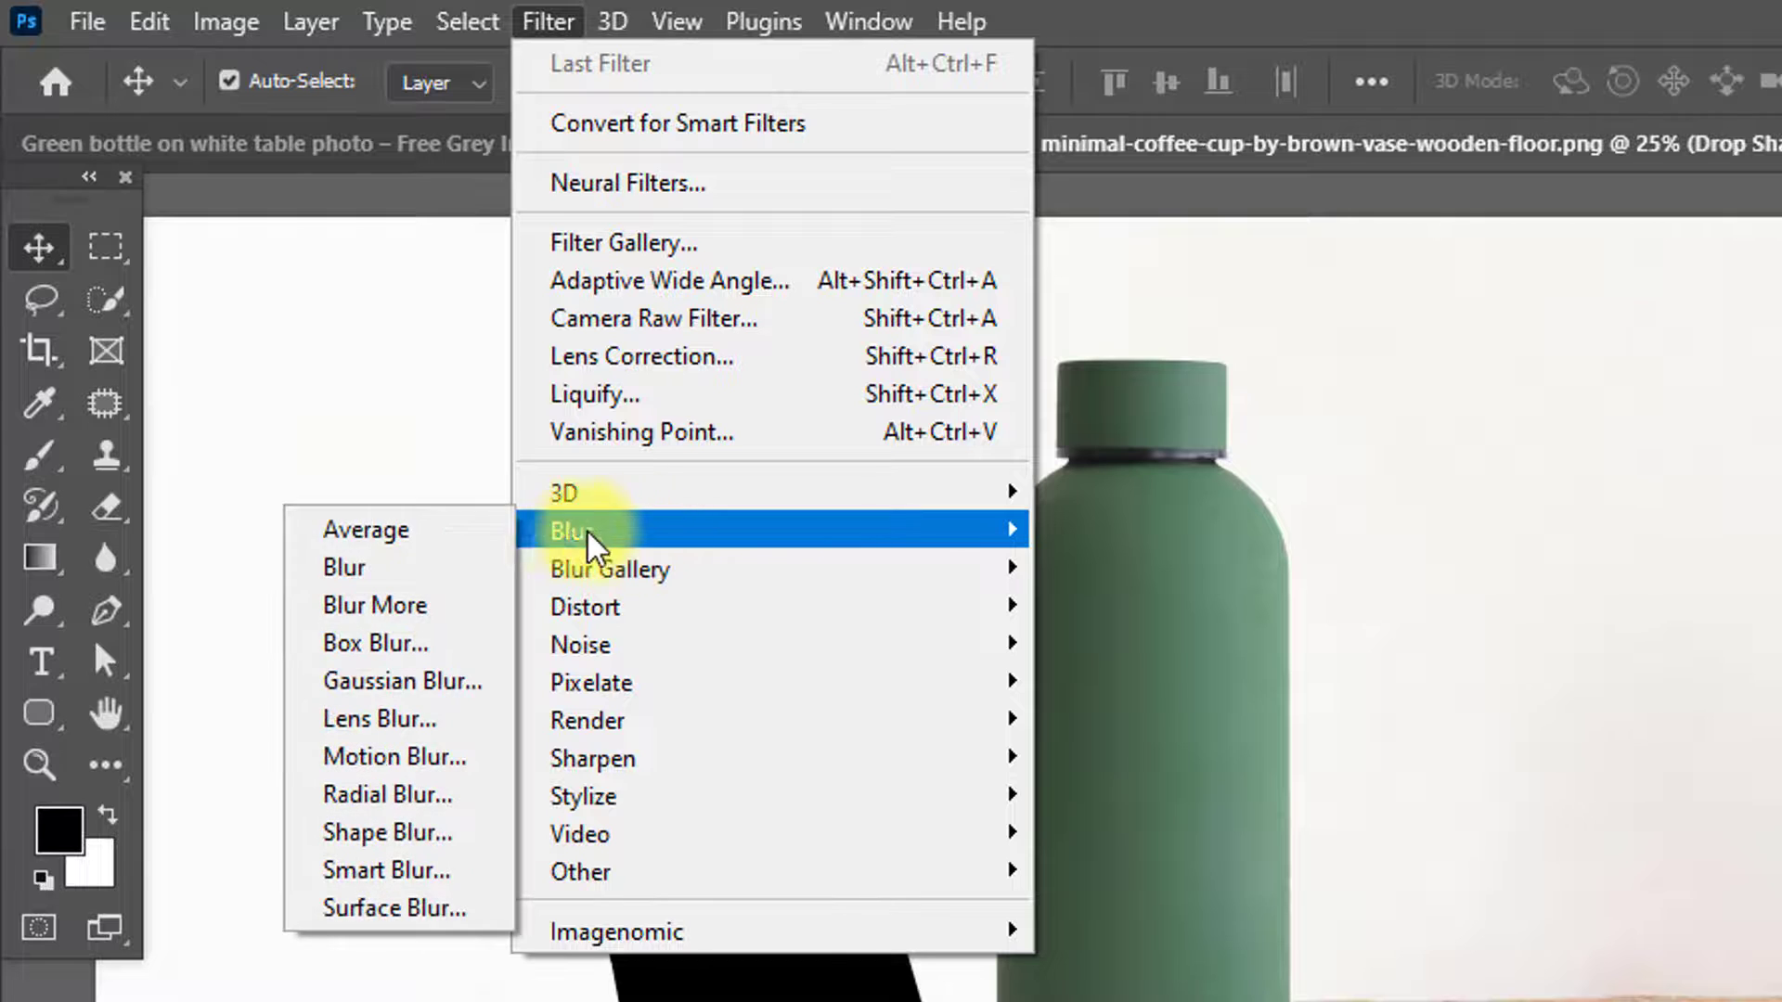
pyautogui.moveTo(773, 531)
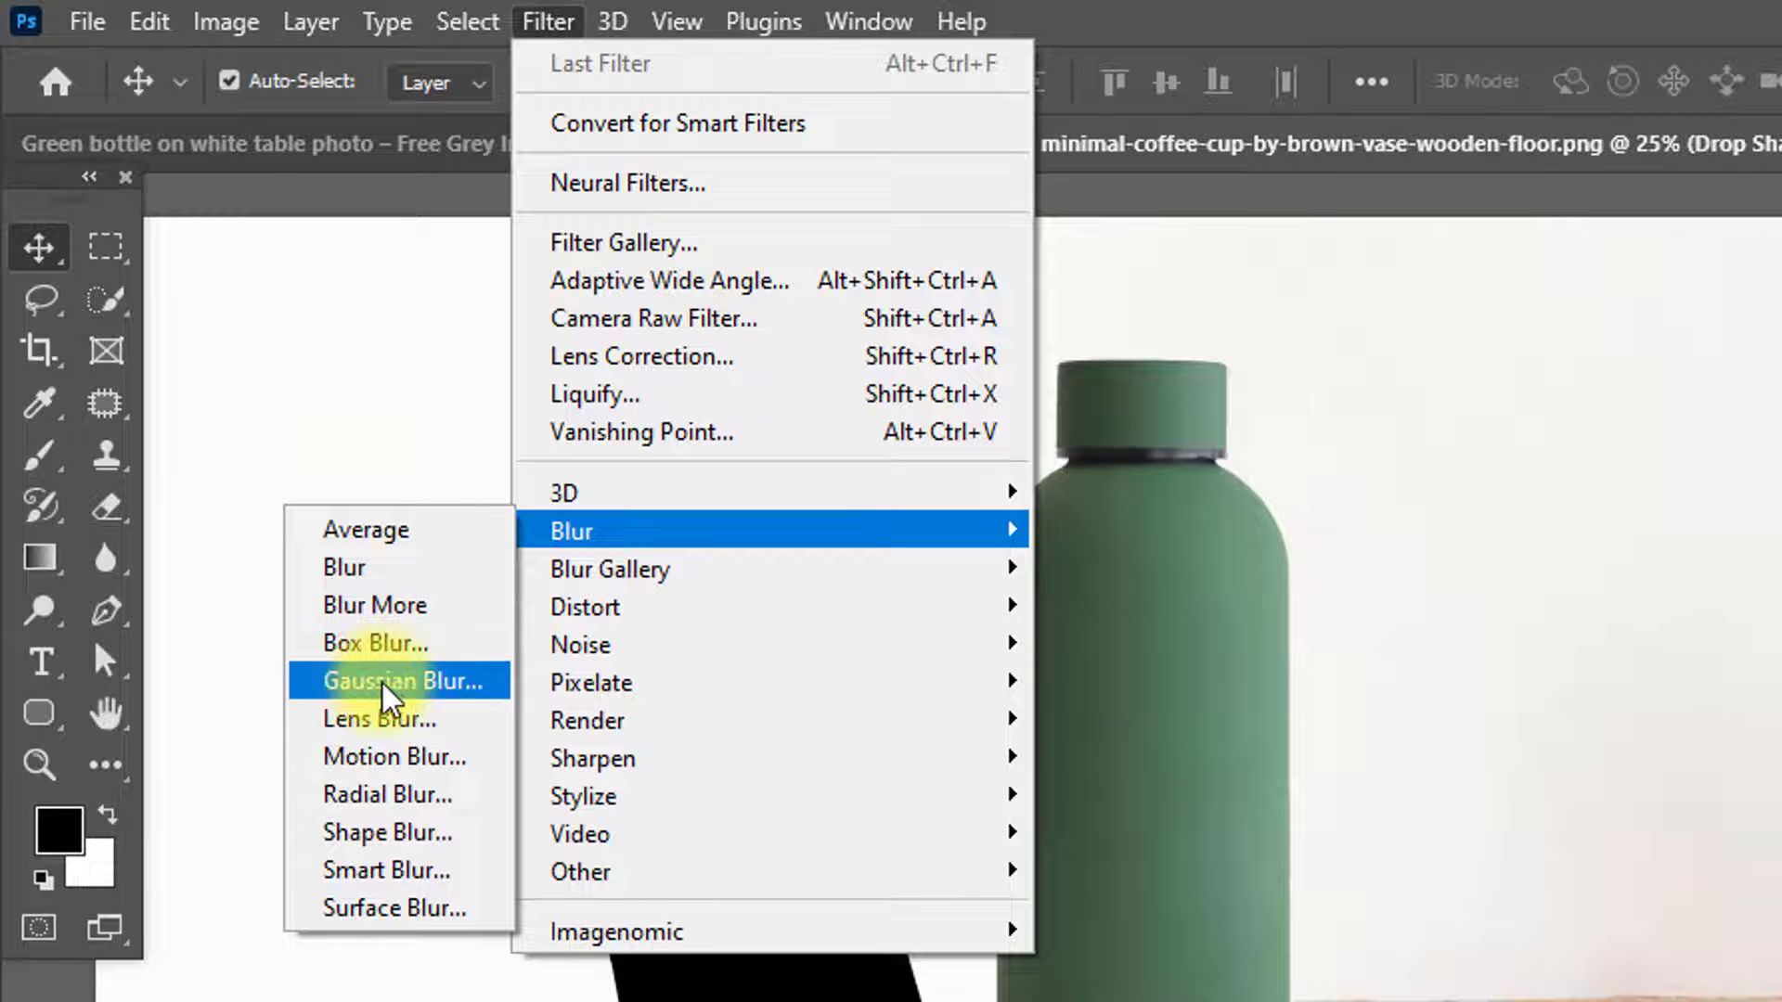
pyautogui.click(401, 682)
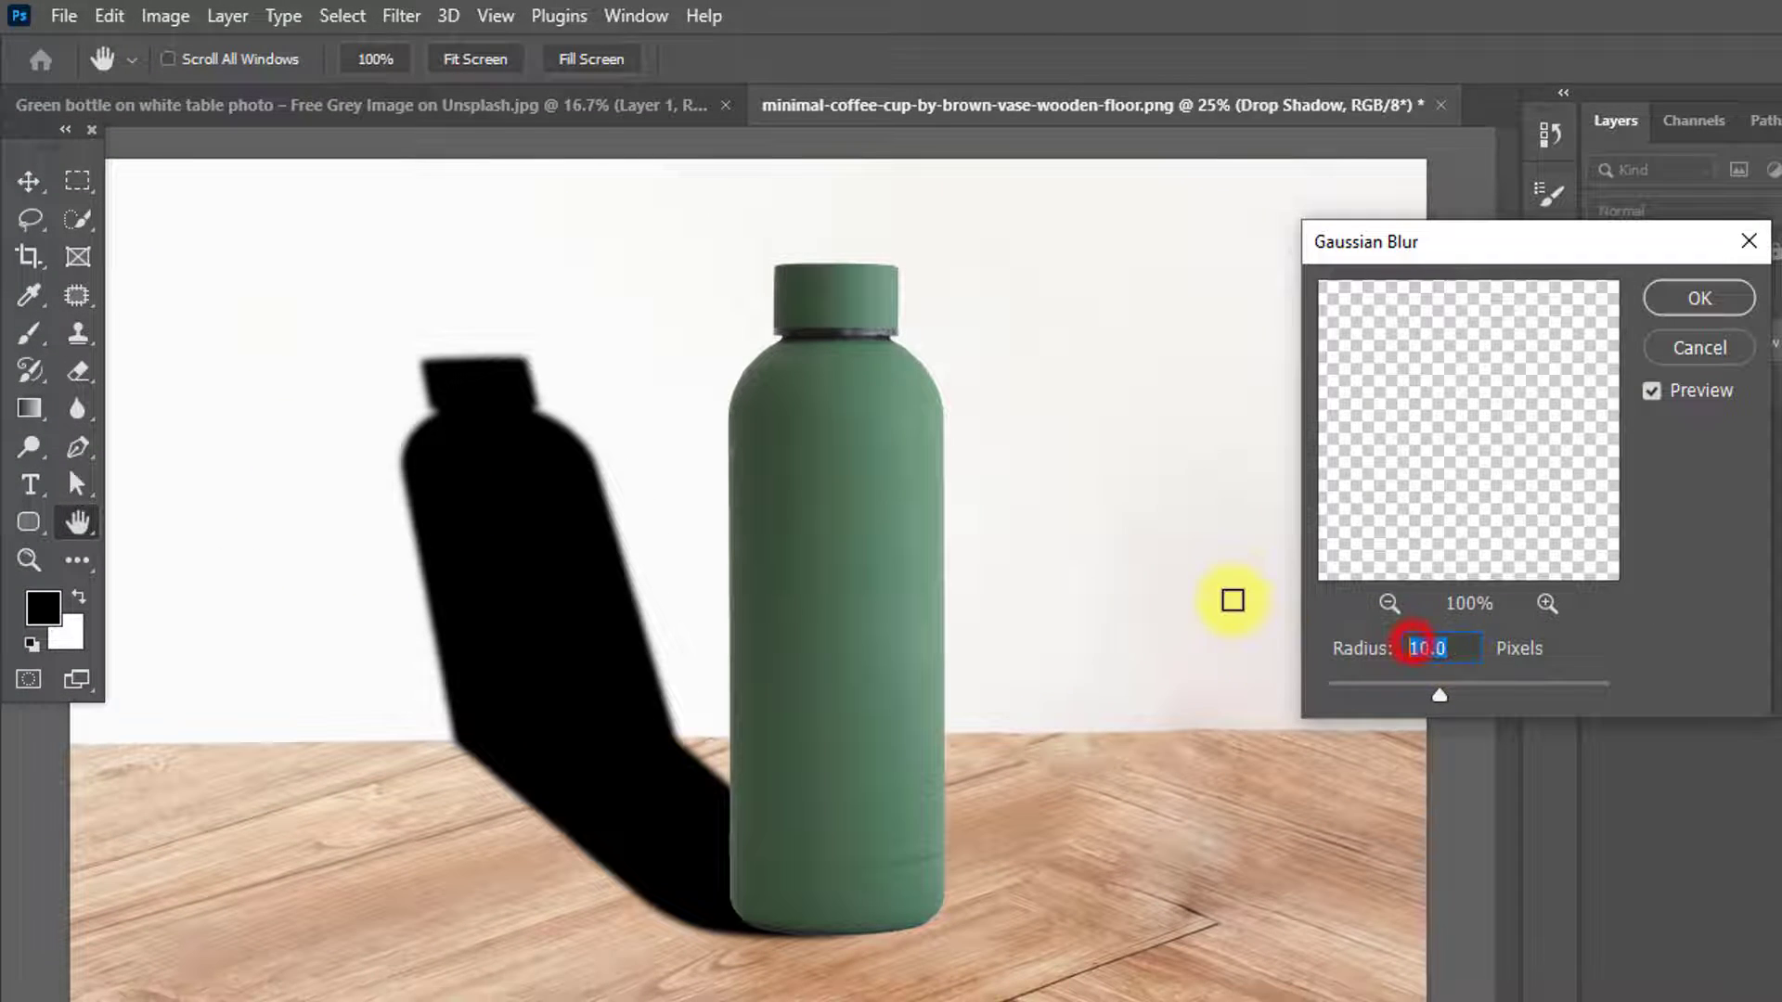
pyautogui.write('10')
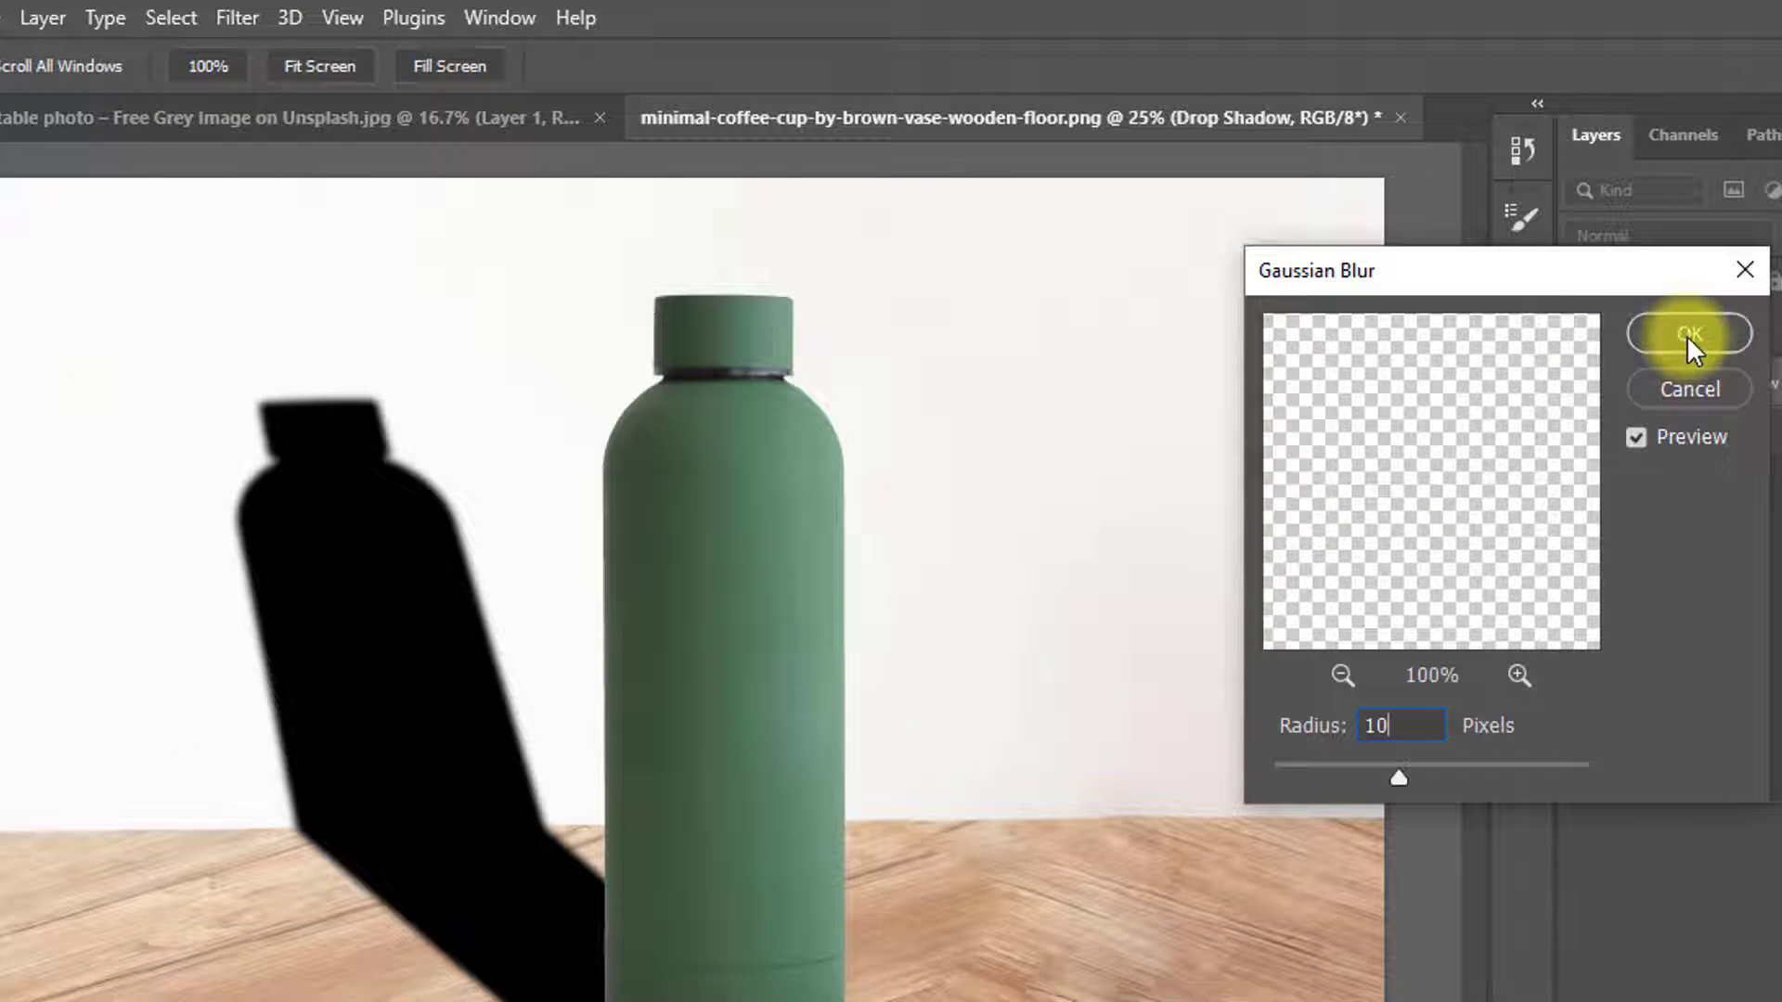
pyautogui.click(1690, 334)
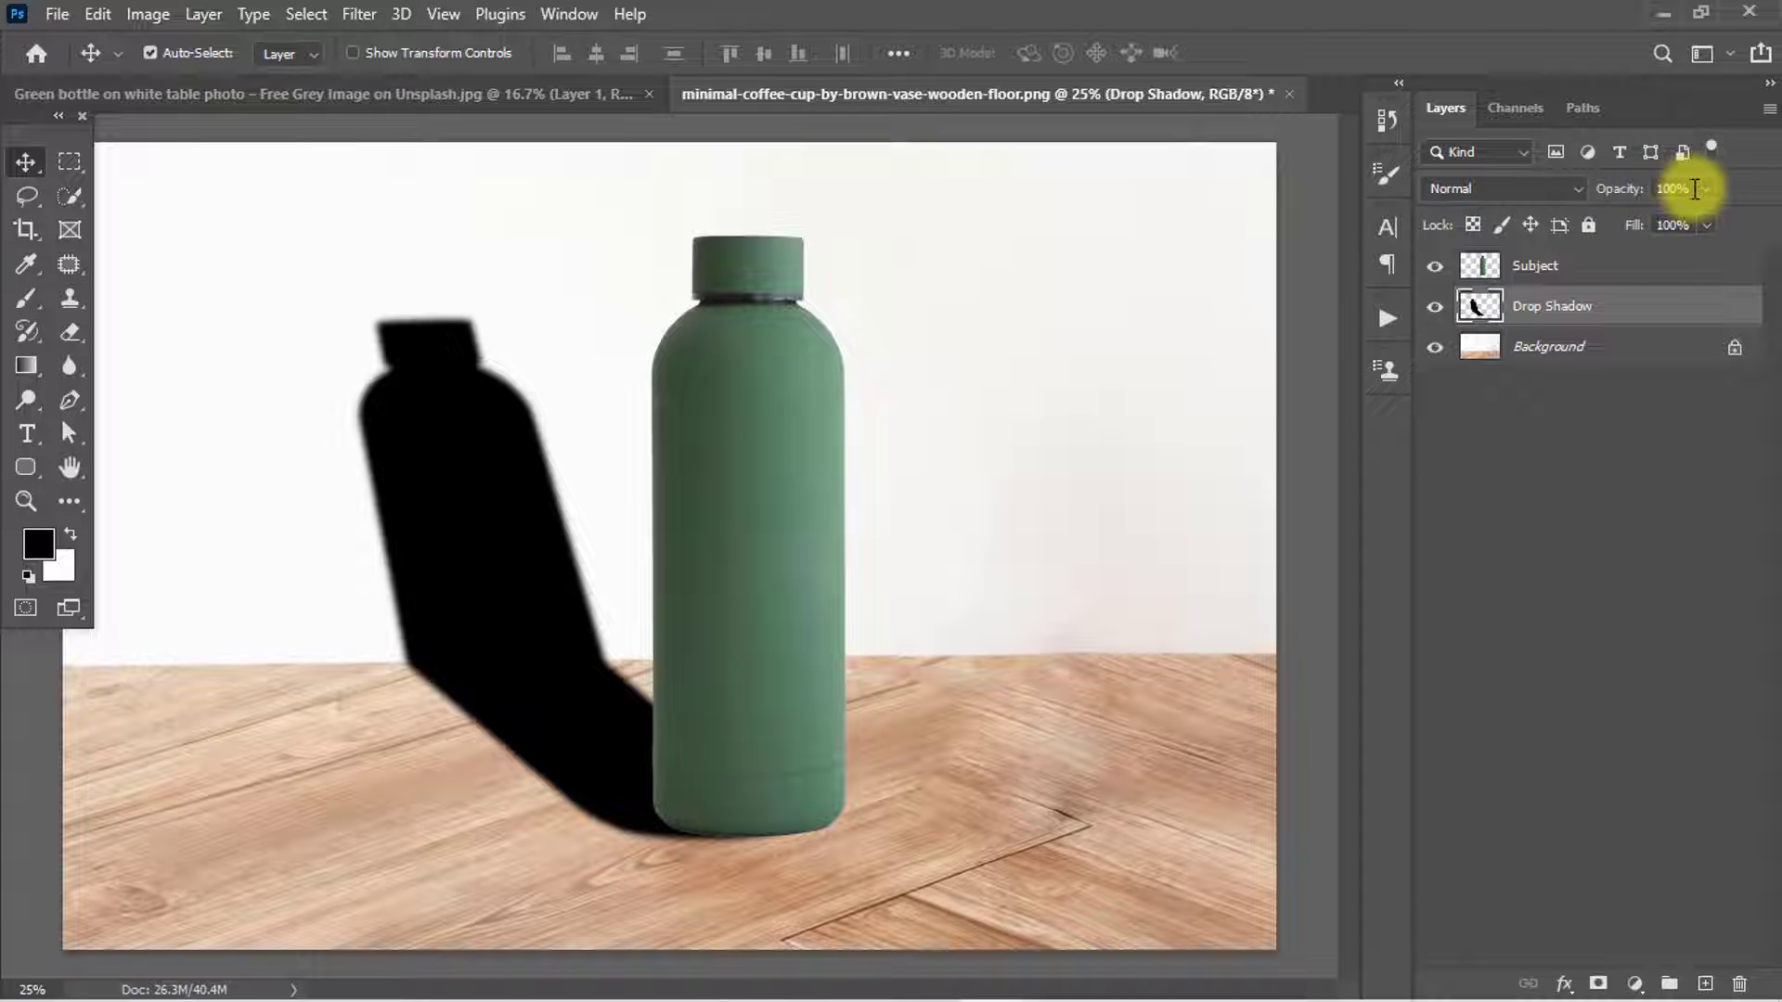
# Step: Set the Drop Shadow layer to 50% opacity and add a white layer mask
pyautogui.click(1666, 186)
pyautogui.write('50')
pyautogui.press('Return')
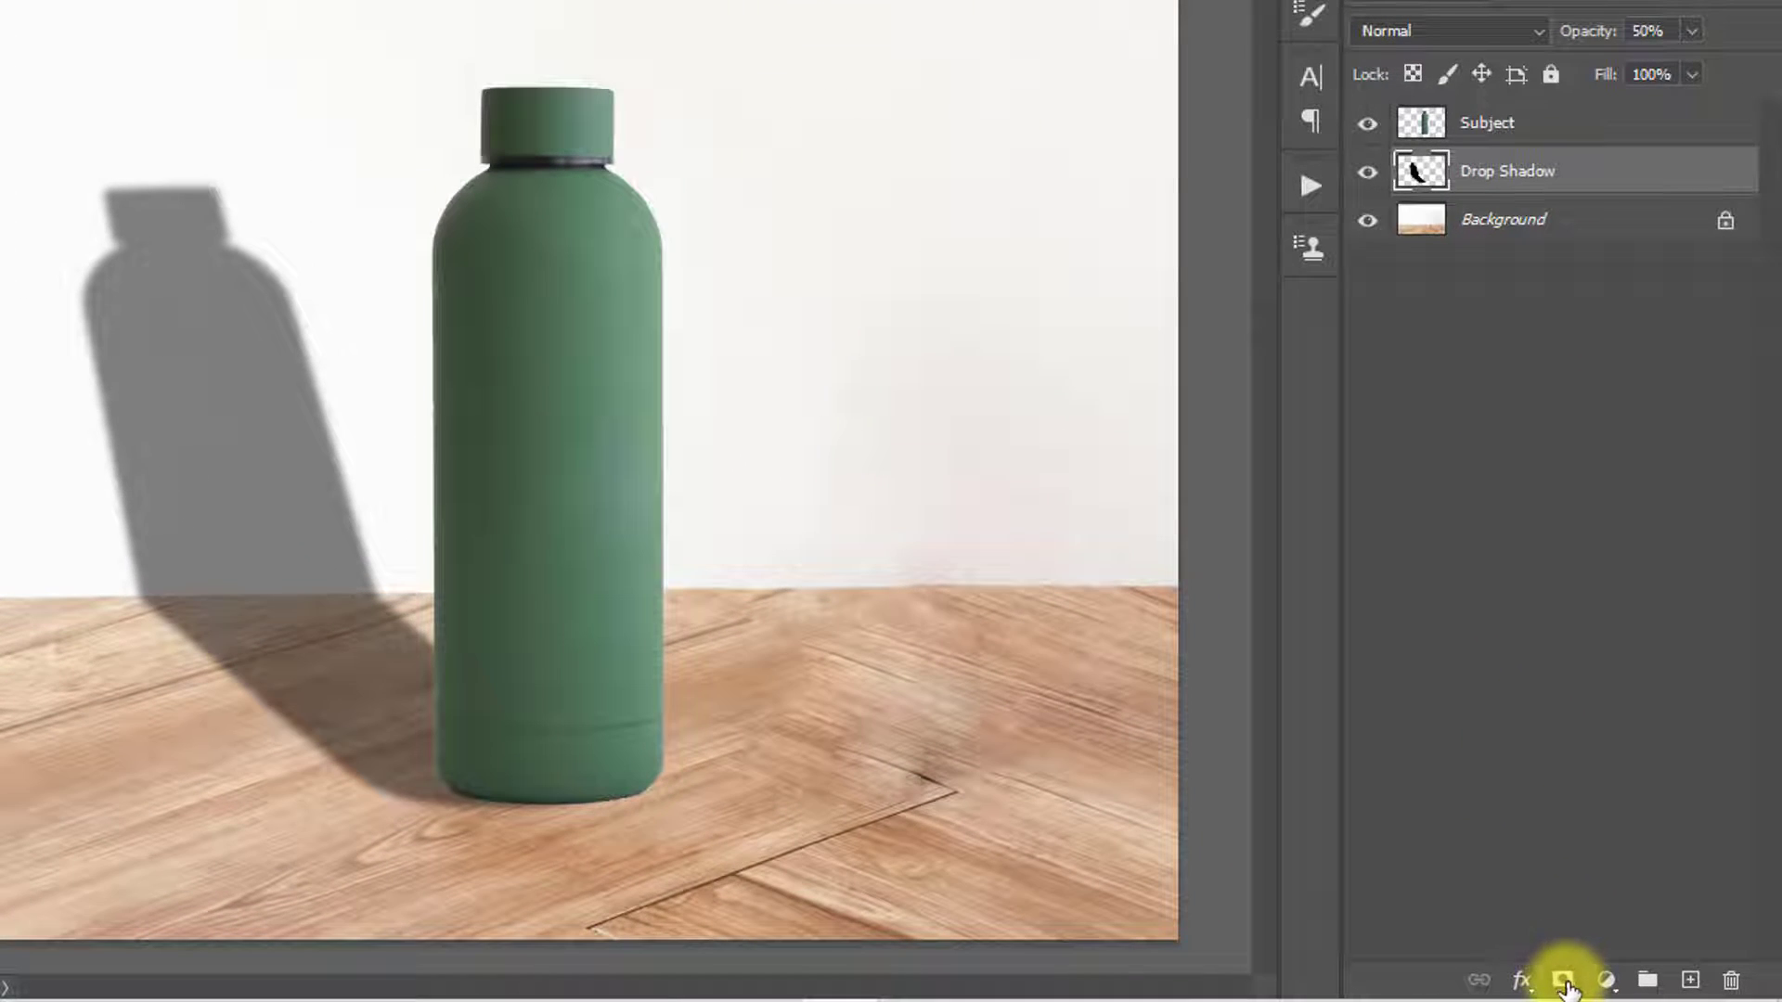
pyautogui.click(1563, 982)
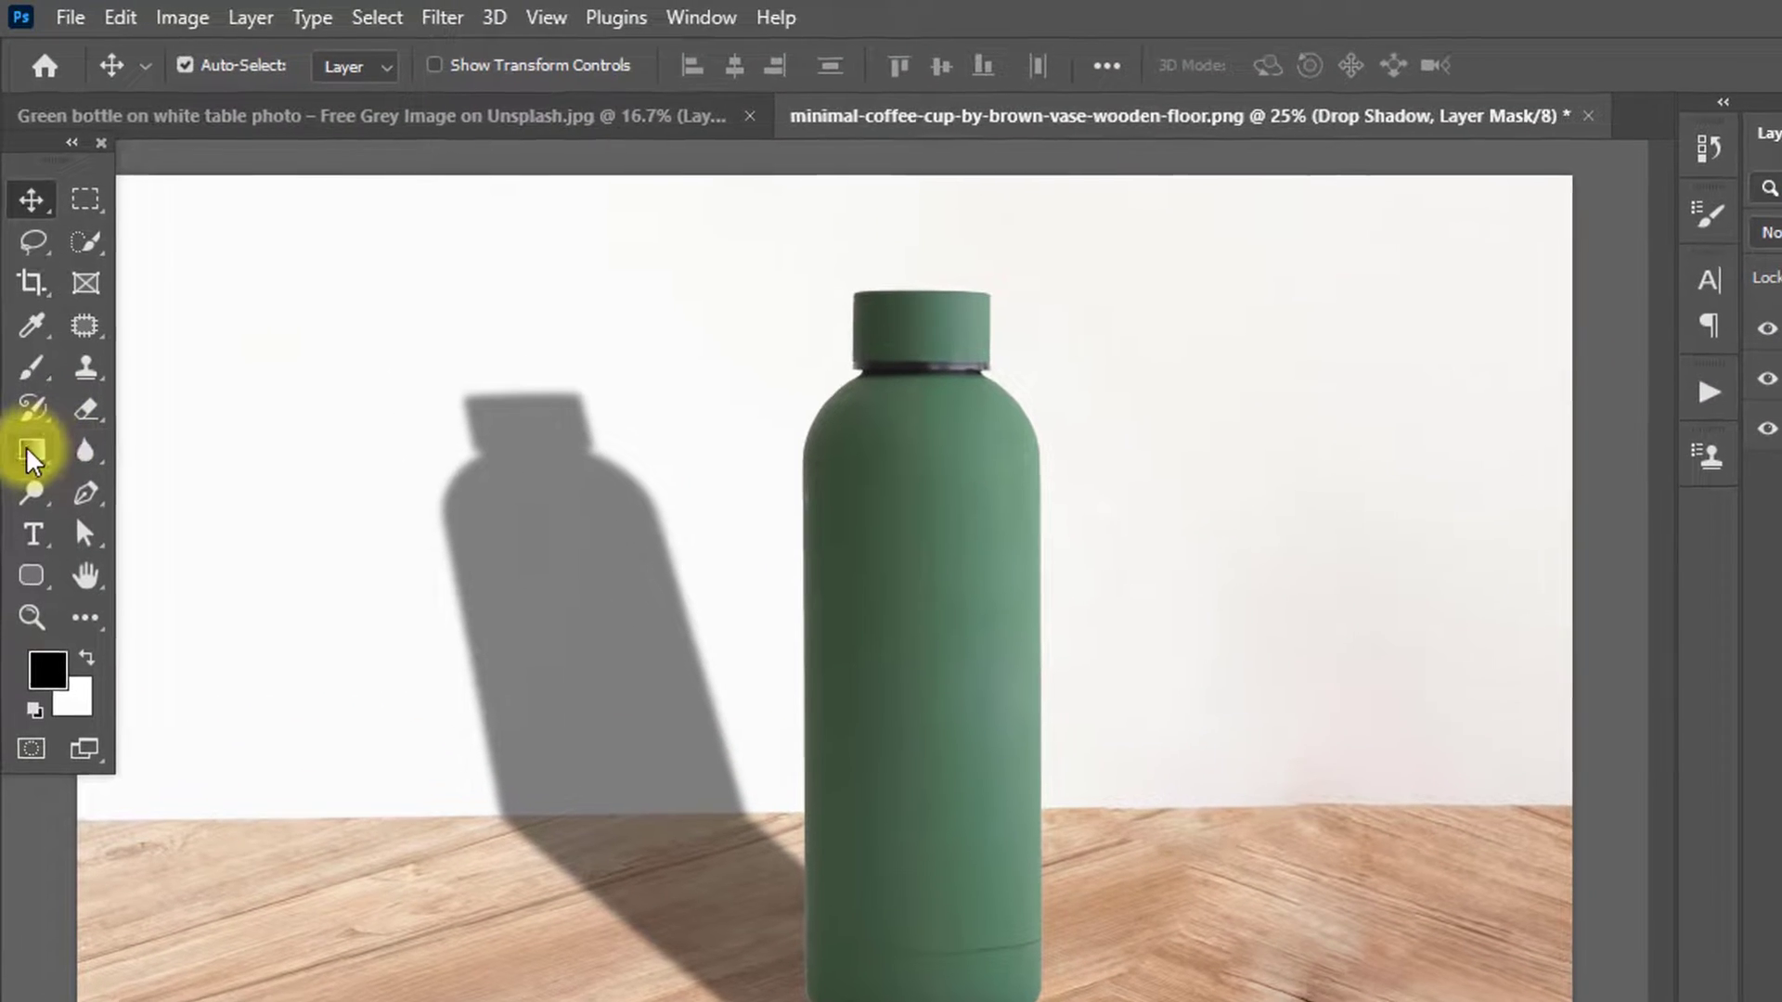
# Step: Apply a foreground-to-background gradient to the Drop Shadow mask, from the canvas top-left to the shadow's middle
pyautogui.click(27, 447)
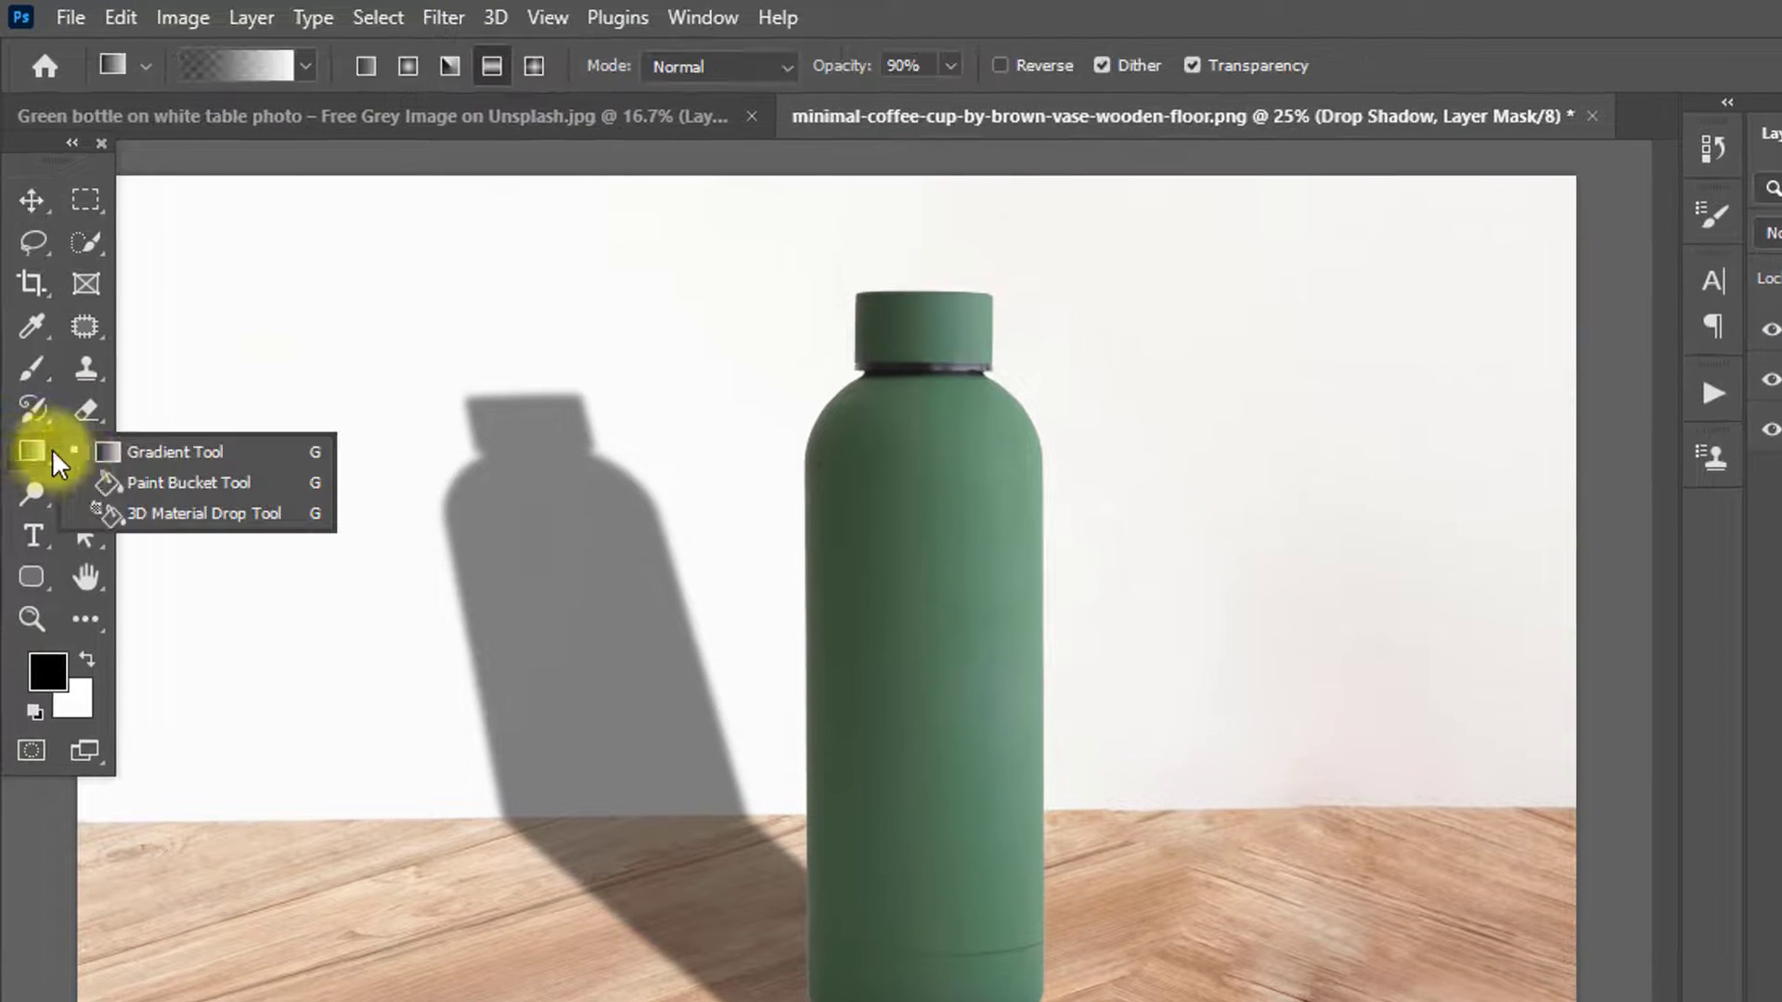
pyautogui.click(195, 450)
pyautogui.click(302, 60)
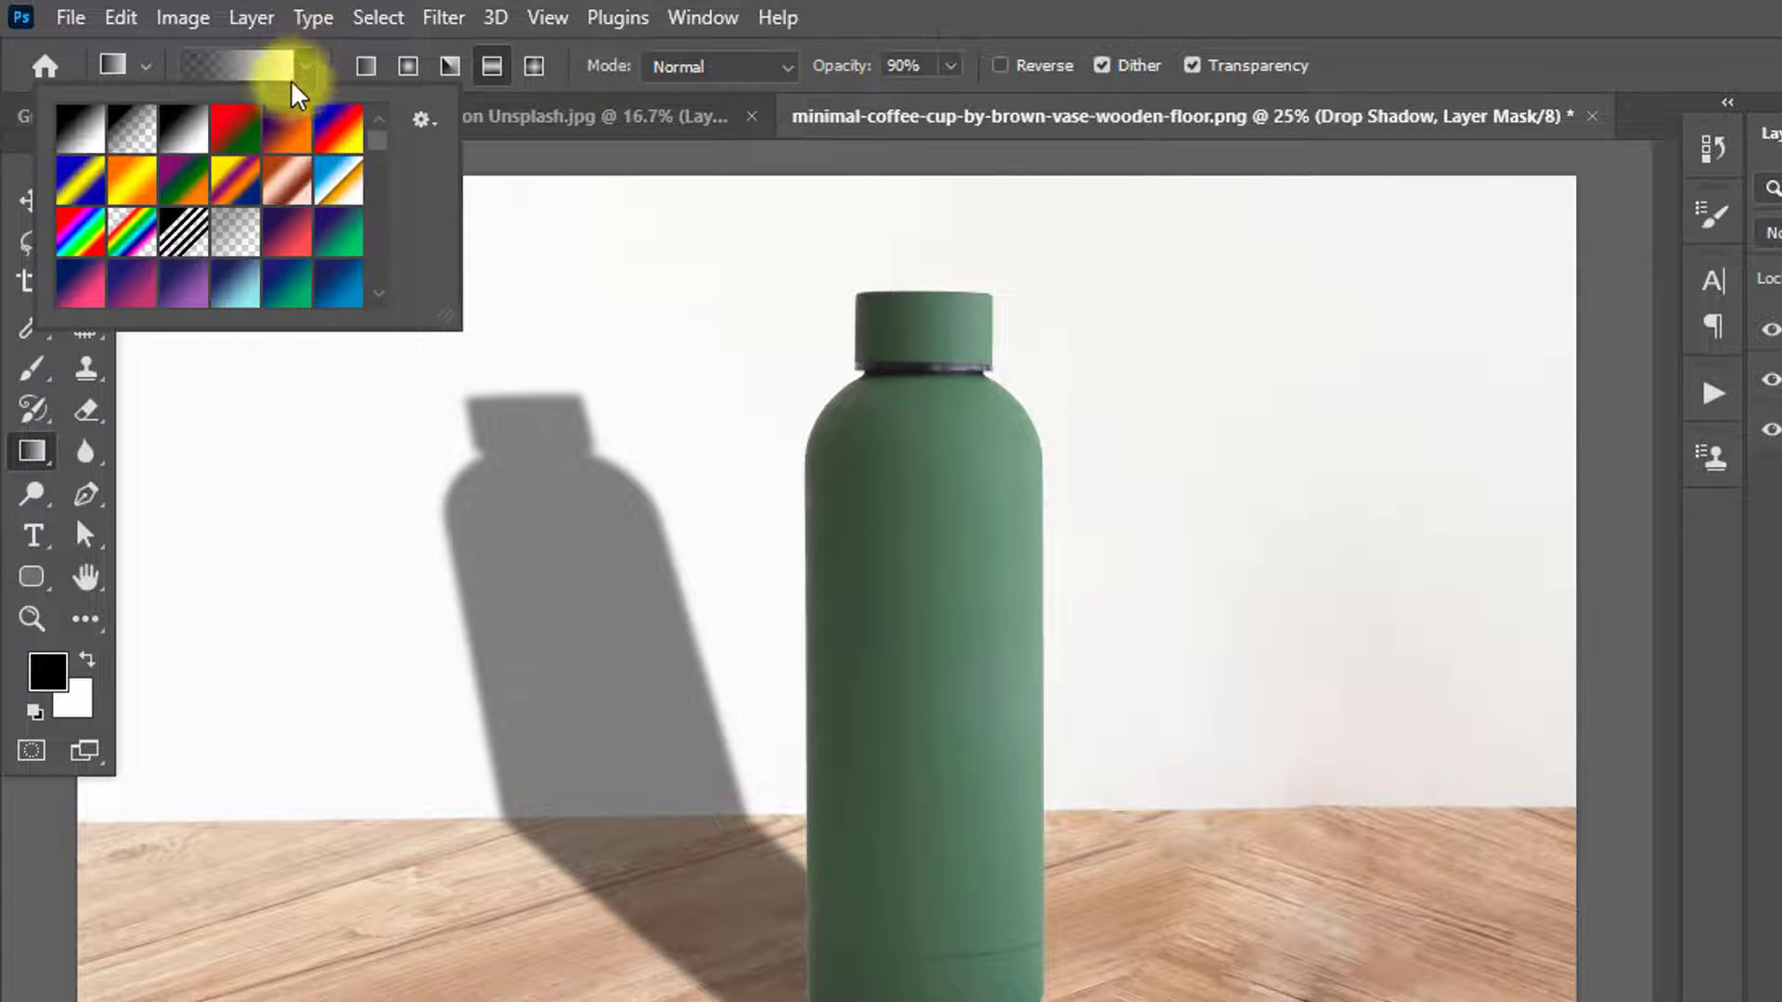
pyautogui.click(80, 129)
pyautogui.doubleClick(80, 122)
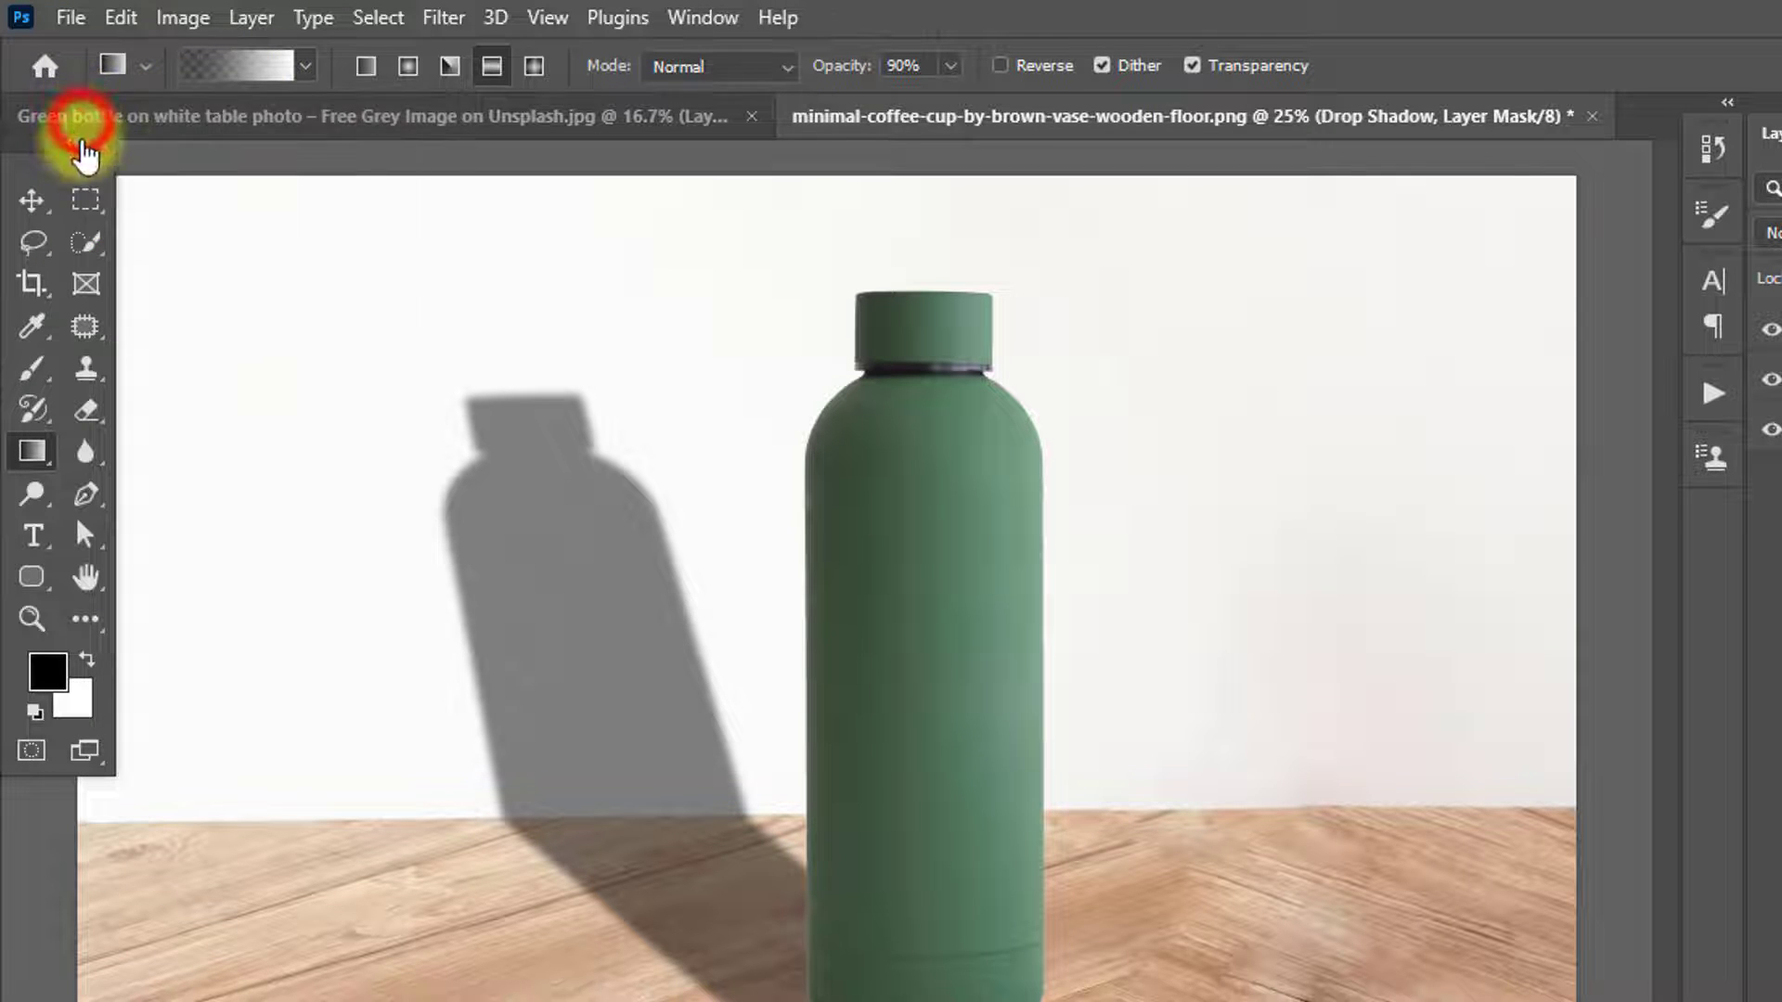
pyautogui.moveTo(153, 222); pyautogui.dragTo(668, 679)
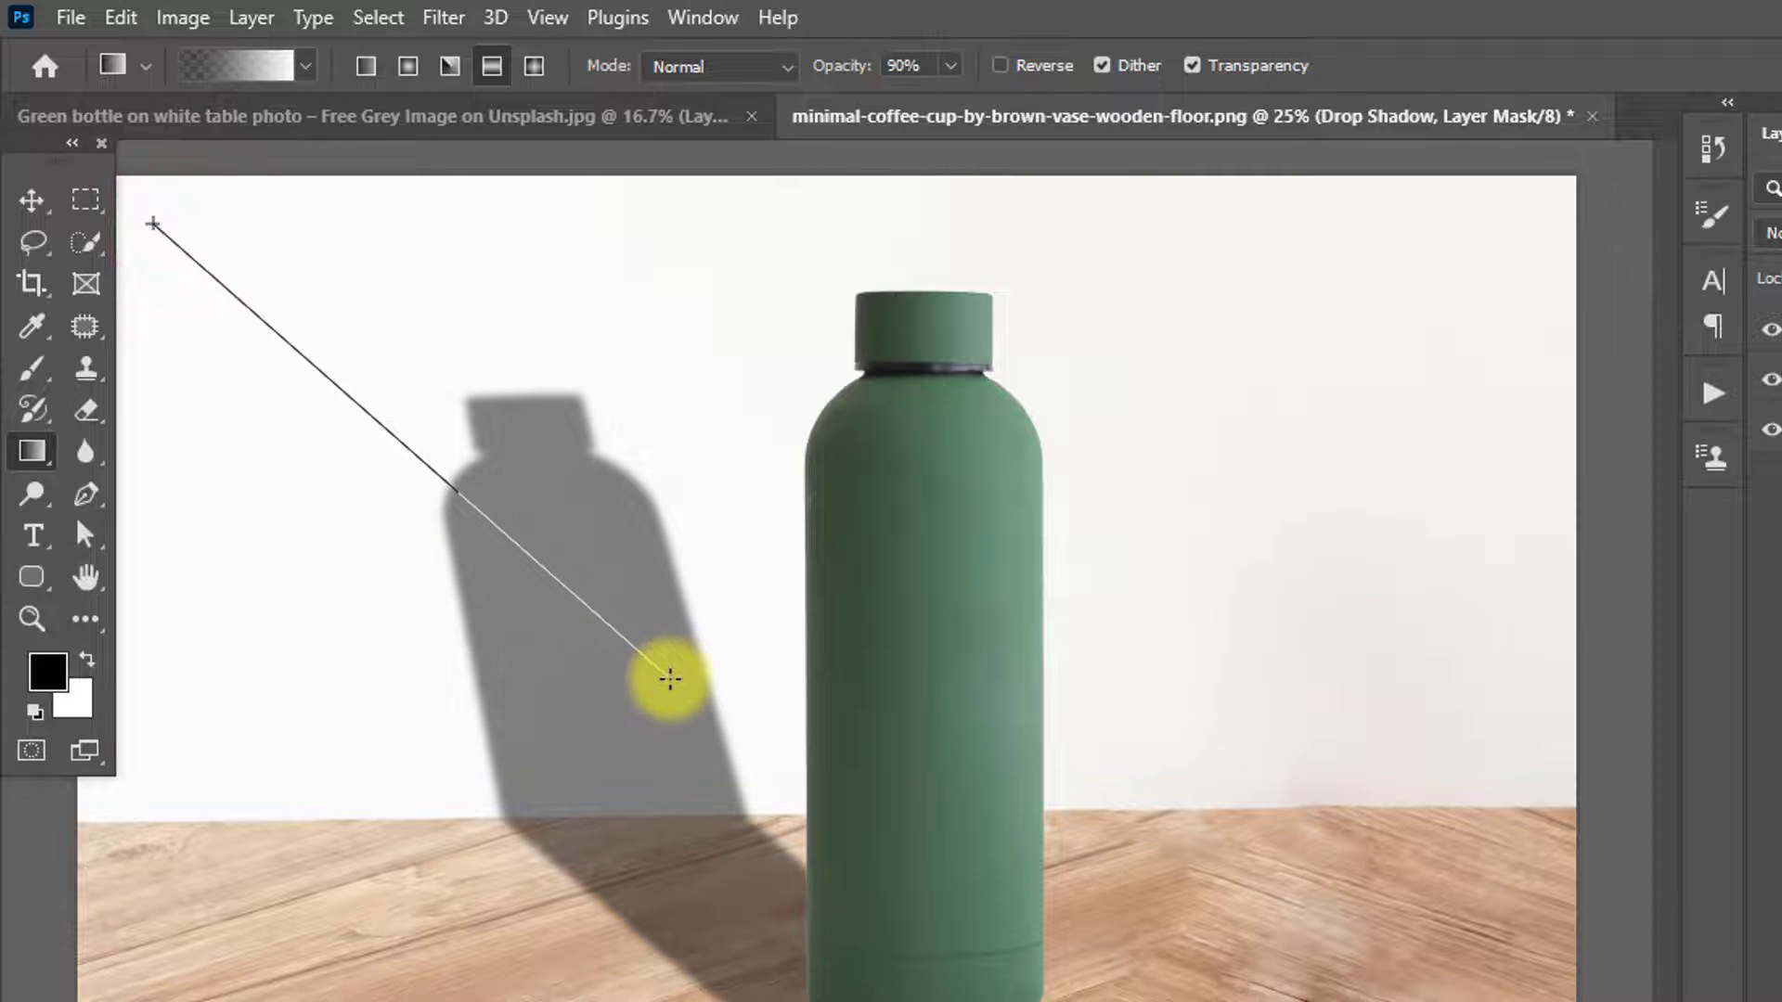
pyautogui.moveTo(668, 677); pyautogui.dragTo(842, 821)
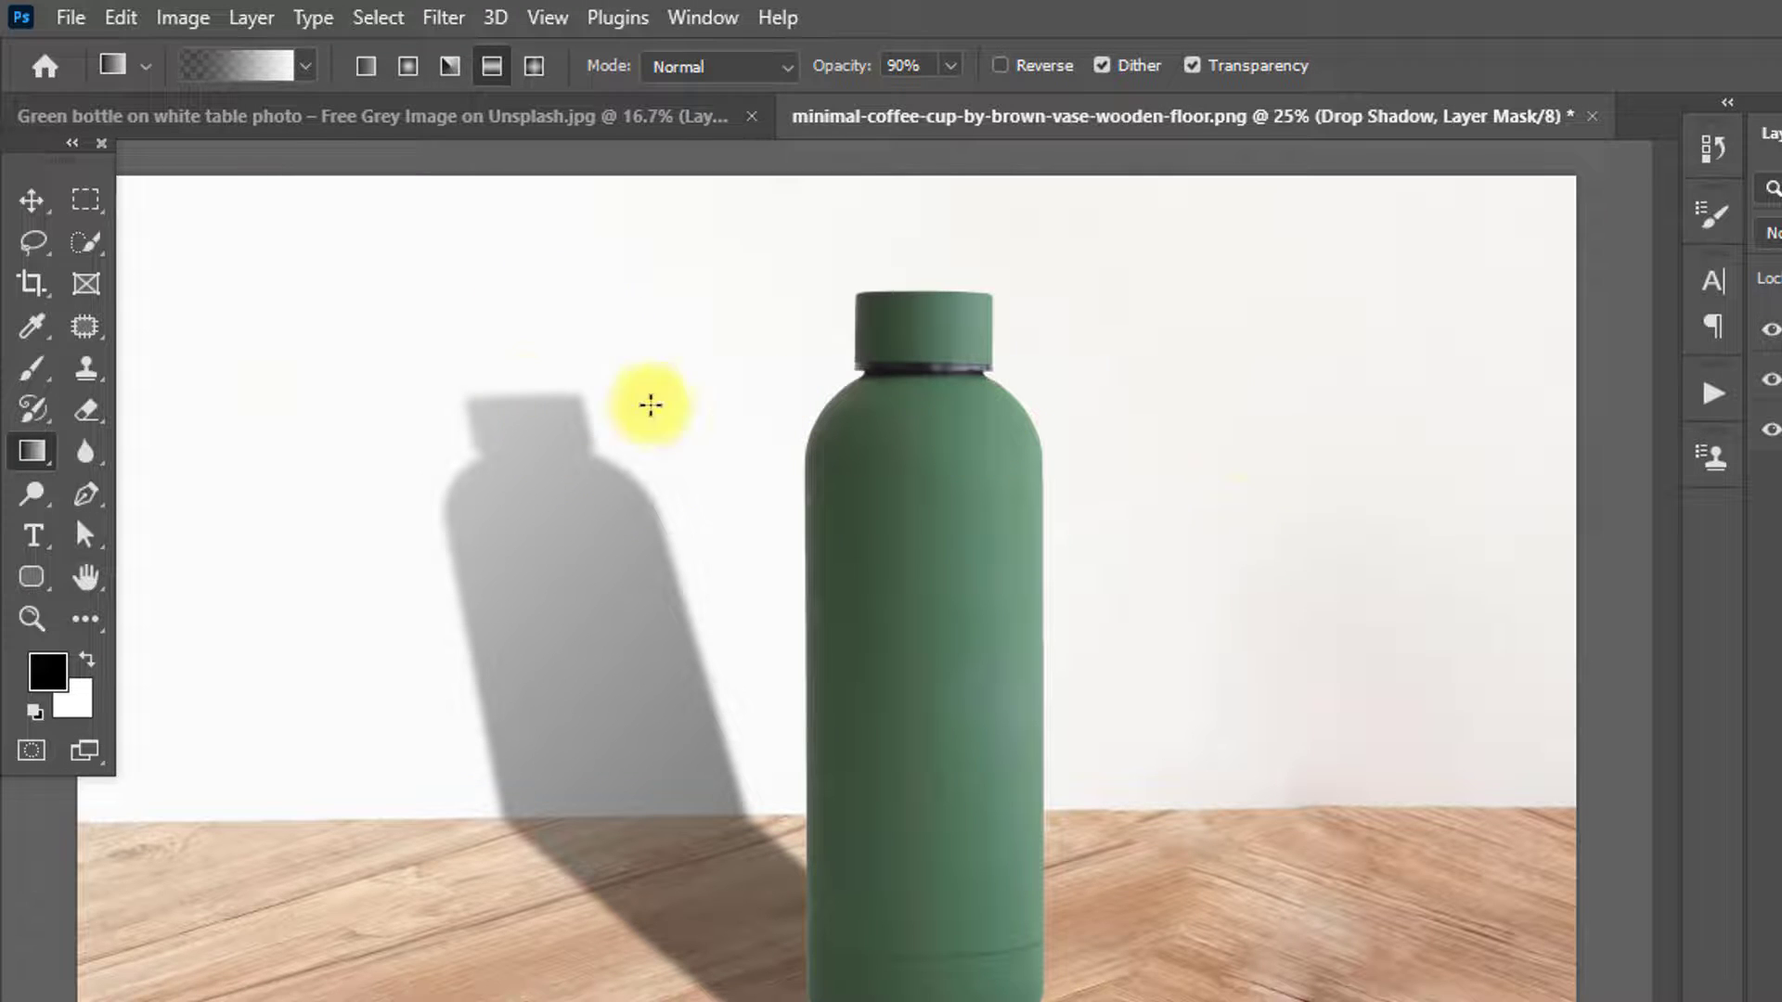
pyautogui.scroll(-2, 346, 259)
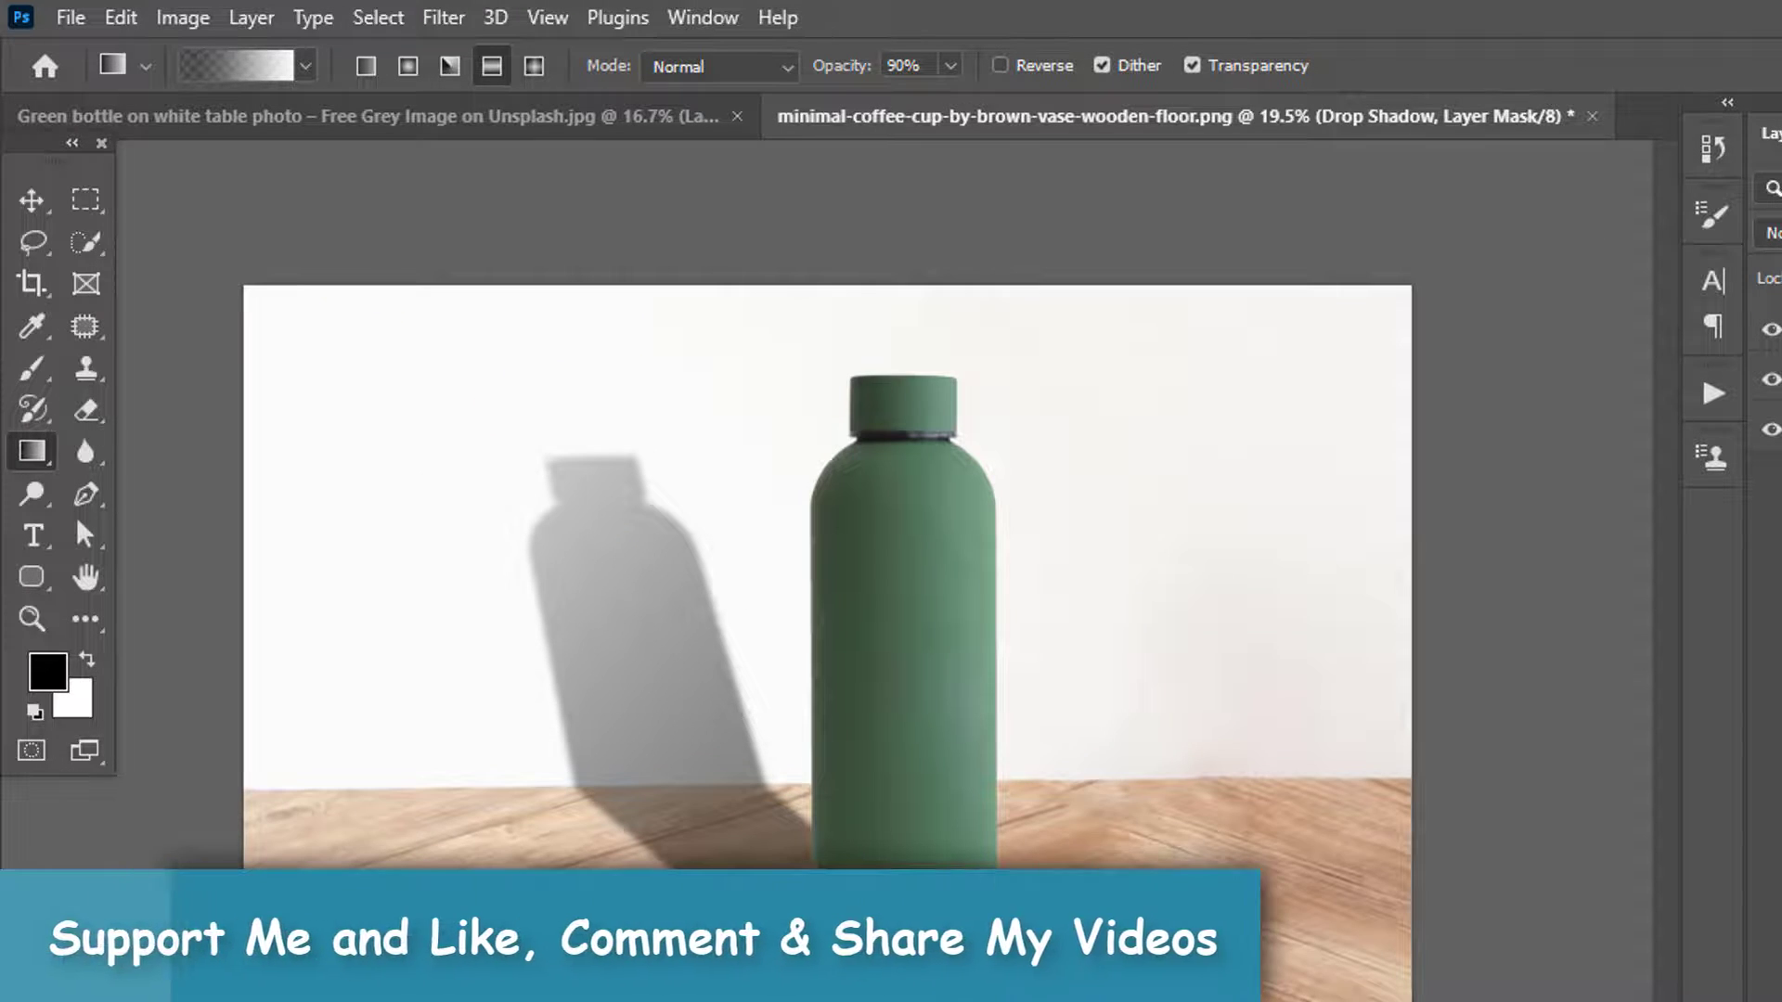